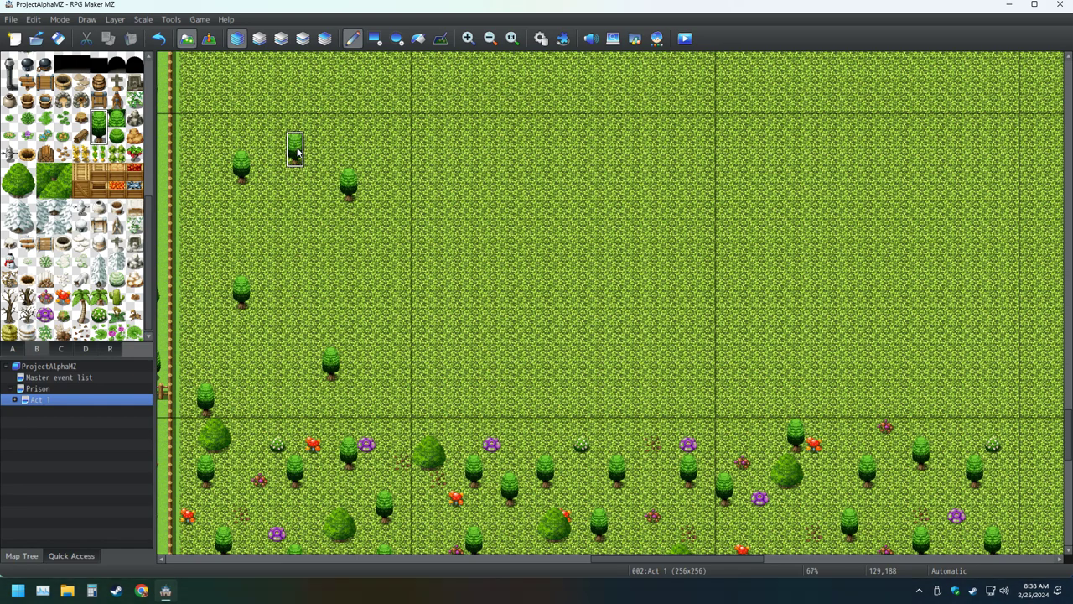
# - Plant five more tall narrow trees across the western section of the open grass on the Act 1 map
pyautogui.click(369, 285)
pyautogui.click(277, 393)
pyautogui.click(205, 235)
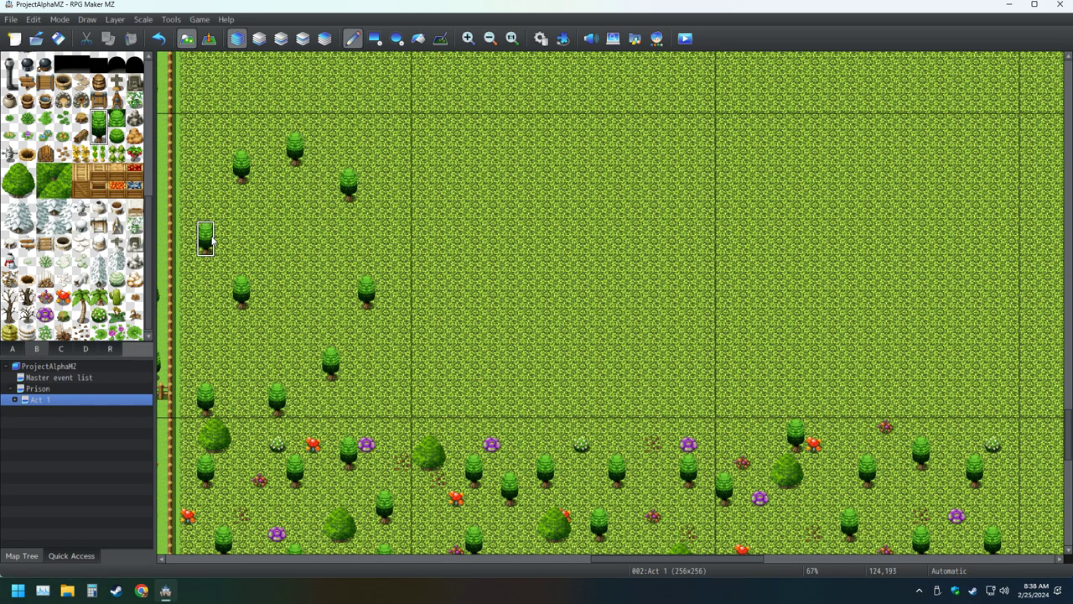
pyautogui.click(385, 155)
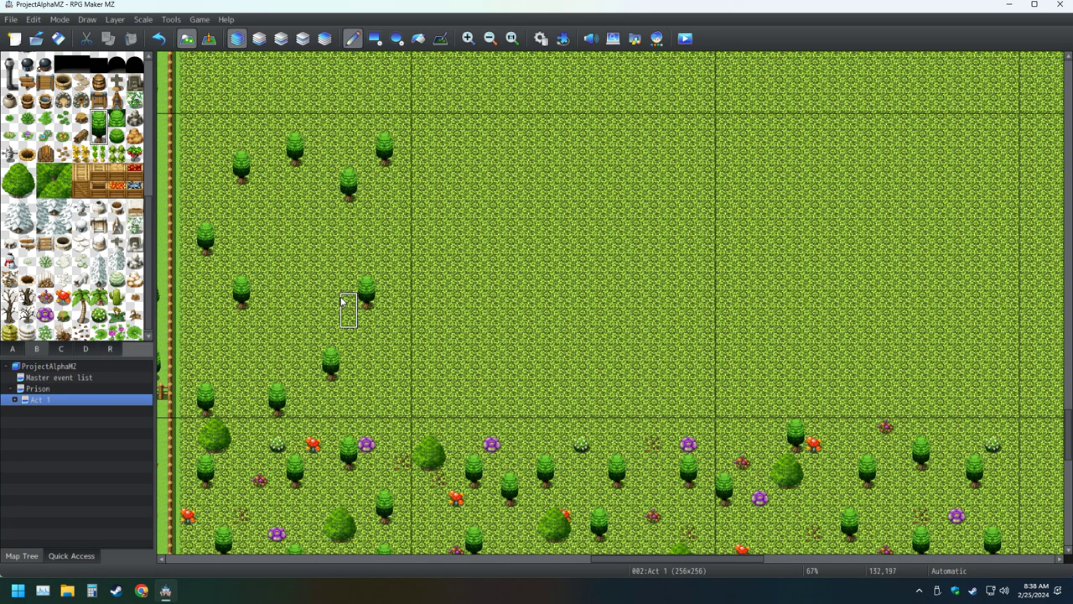
pyautogui.click(384, 396)
# - Scatter nine tall narrow trees over the middle grass section, mainly near its northern and southern edges
pyautogui.click(457, 149)
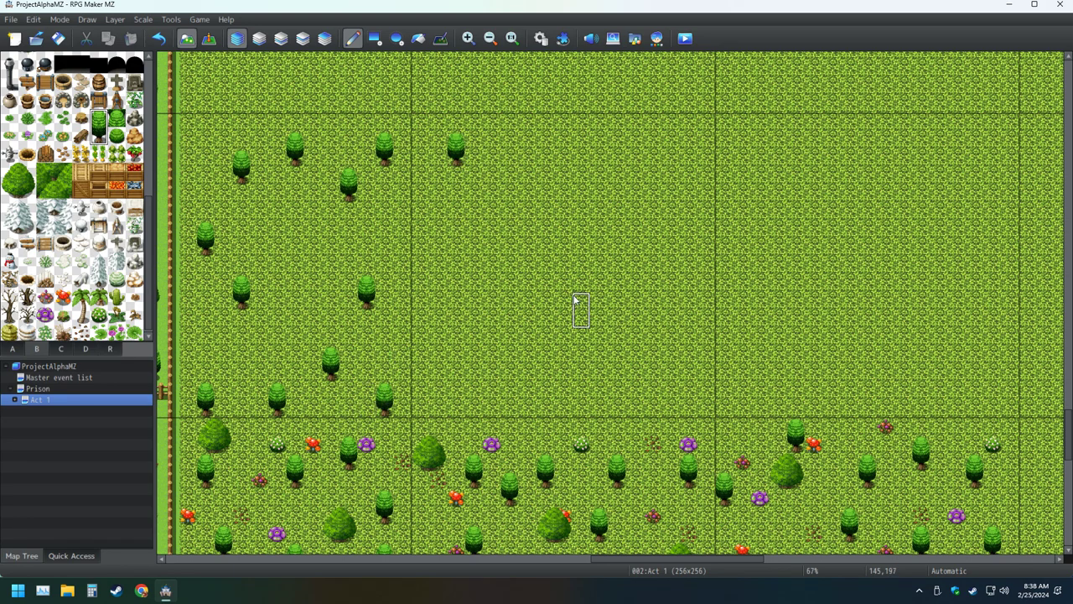
pyautogui.click(688, 381)
pyautogui.click(457, 381)
pyautogui.click(651, 161)
pyautogui.click(545, 160)
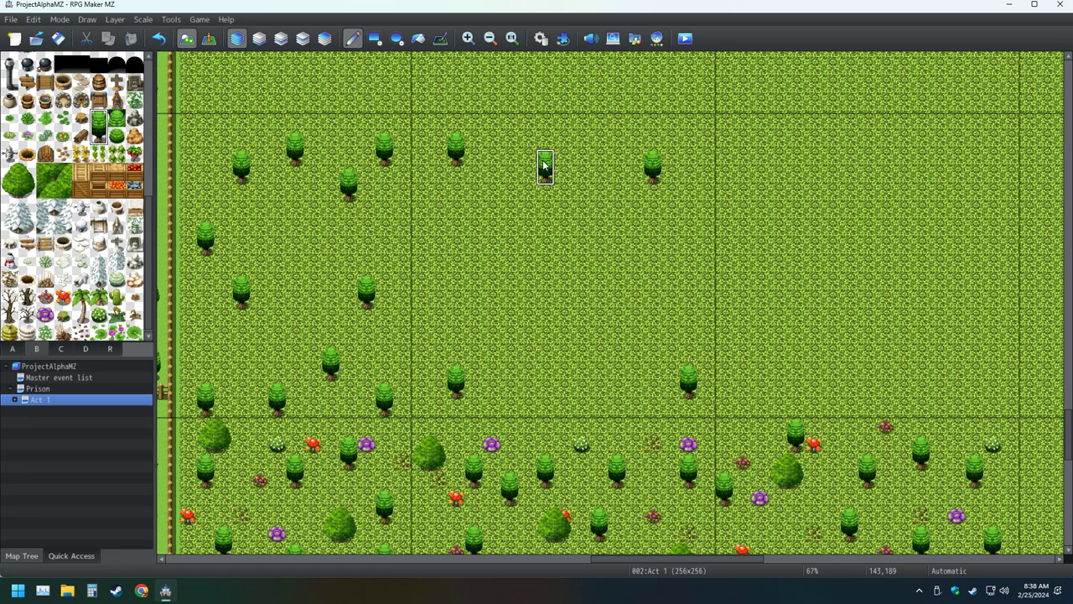
pyautogui.click(616, 363)
pyautogui.click(472, 255)
pyautogui.click(652, 257)
pyautogui.click(528, 381)
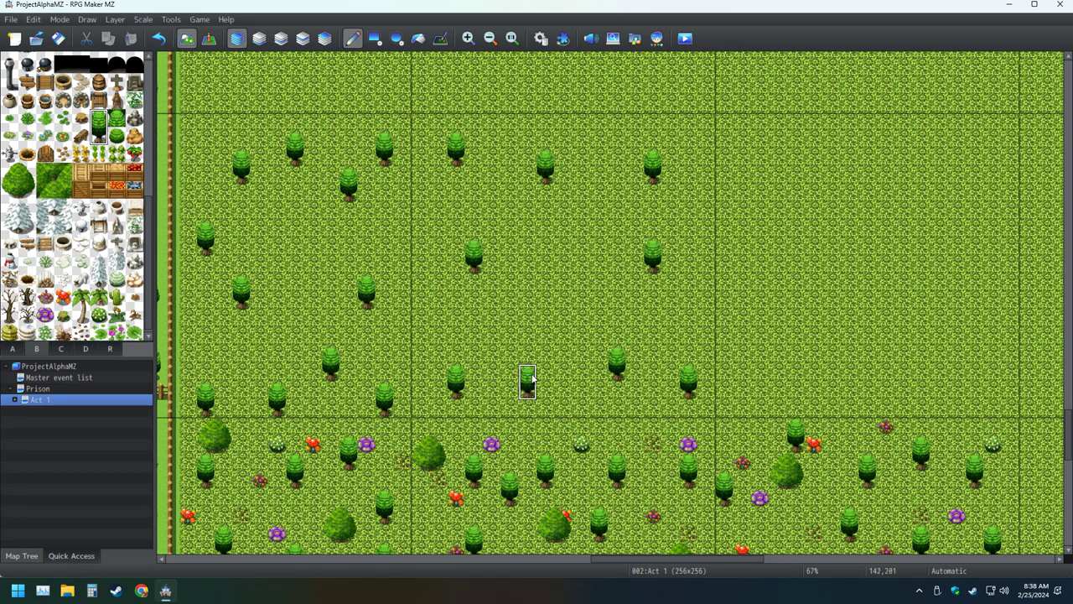
# - Fill the gaps in the middle grass section with more tall narrow trees and add two to the western section
pyautogui.click(581, 220)
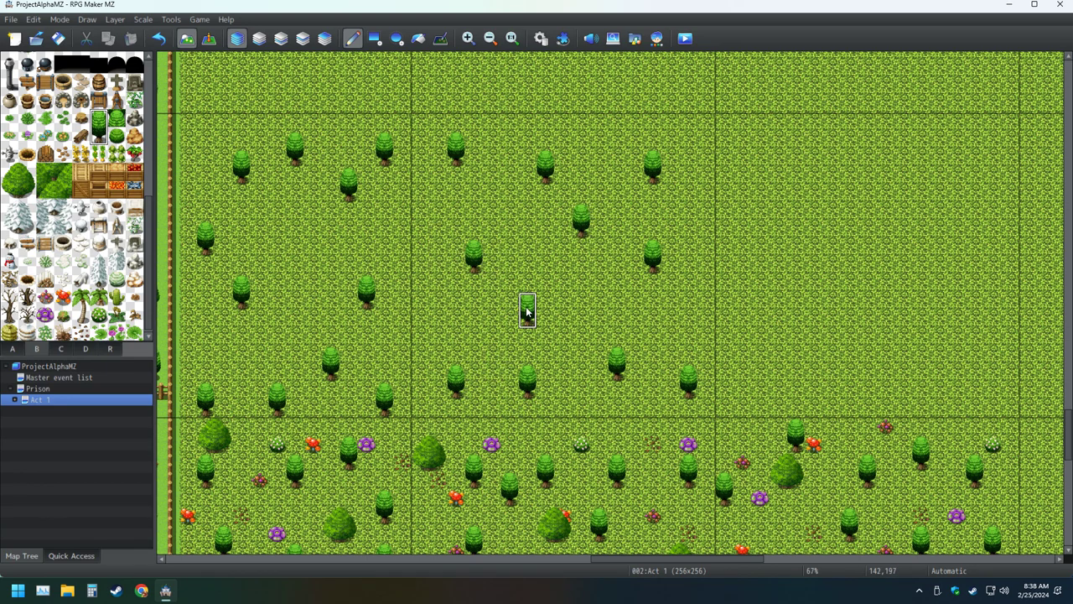
pyautogui.click(634, 149)
pyautogui.click(706, 131)
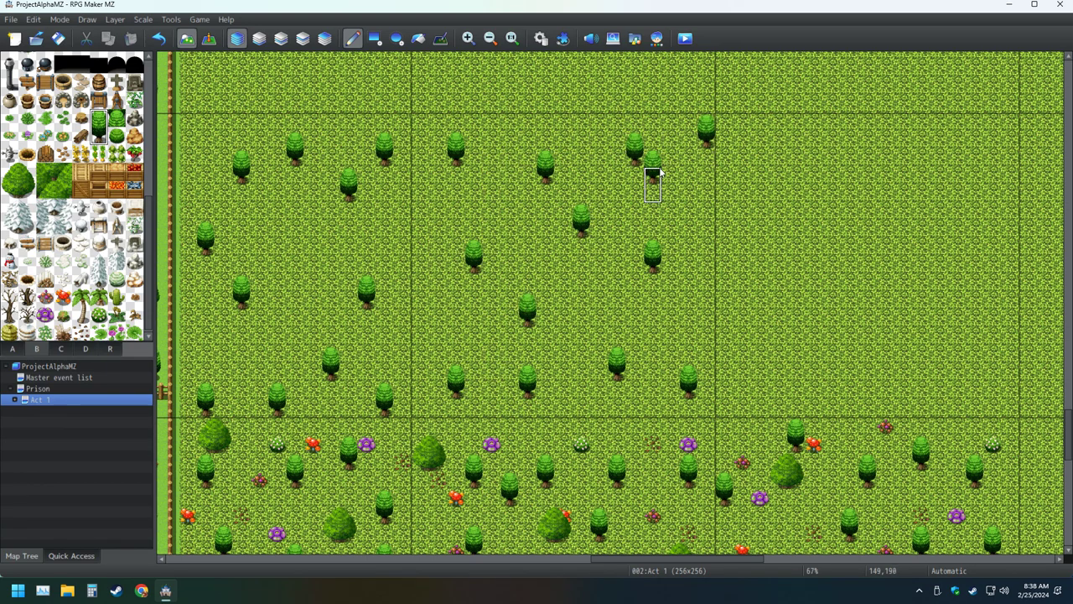
pyautogui.click(671, 166)
pyautogui.click(509, 150)
pyautogui.click(456, 221)
pyautogui.click(599, 273)
pyautogui.click(545, 235)
pyautogui.click(276, 221)
pyautogui.click(240, 361)
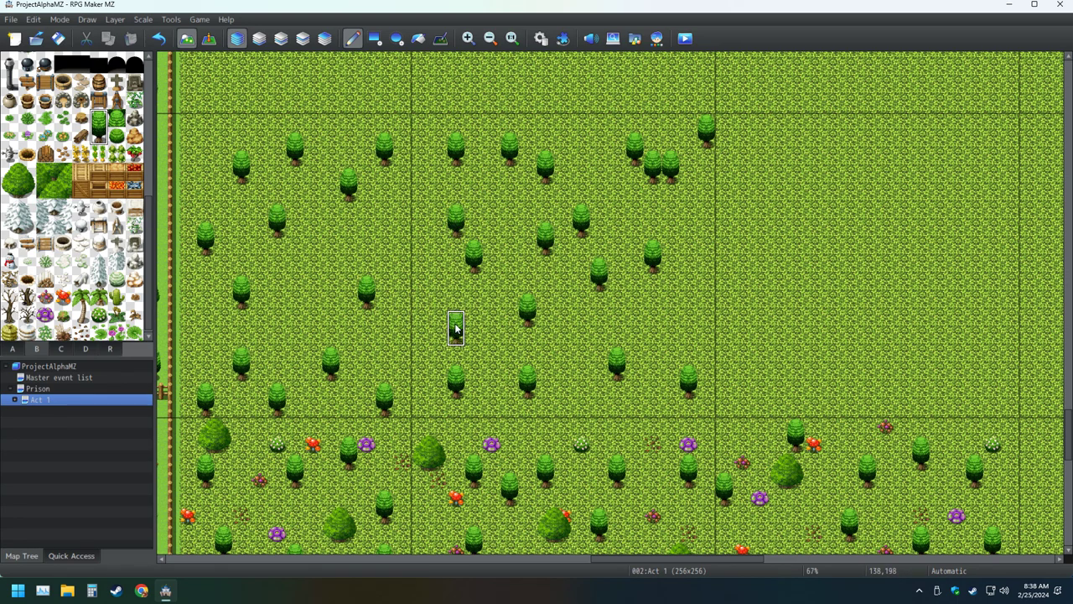
# - Scatter ten tall narrow trees over the eastern grass section north of the flower area
pyautogui.click(759, 150)
pyautogui.click(742, 379)
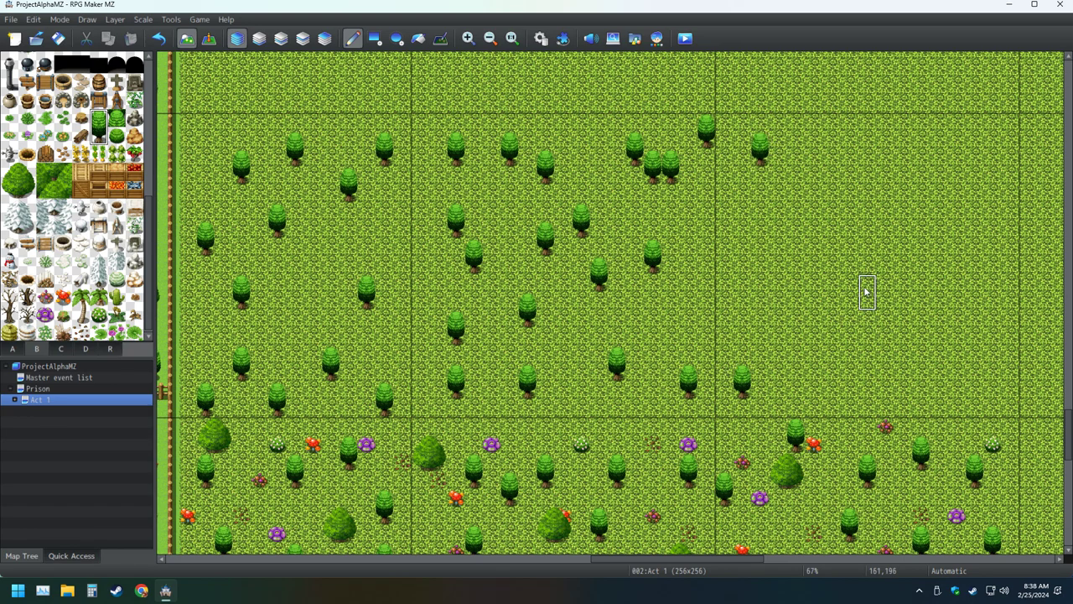
pyautogui.click(992, 150)
pyautogui.click(885, 149)
pyautogui.click(992, 382)
pyautogui.click(885, 310)
pyautogui.click(832, 184)
pyautogui.click(850, 364)
pyautogui.click(957, 239)
pyautogui.click(738, 236)
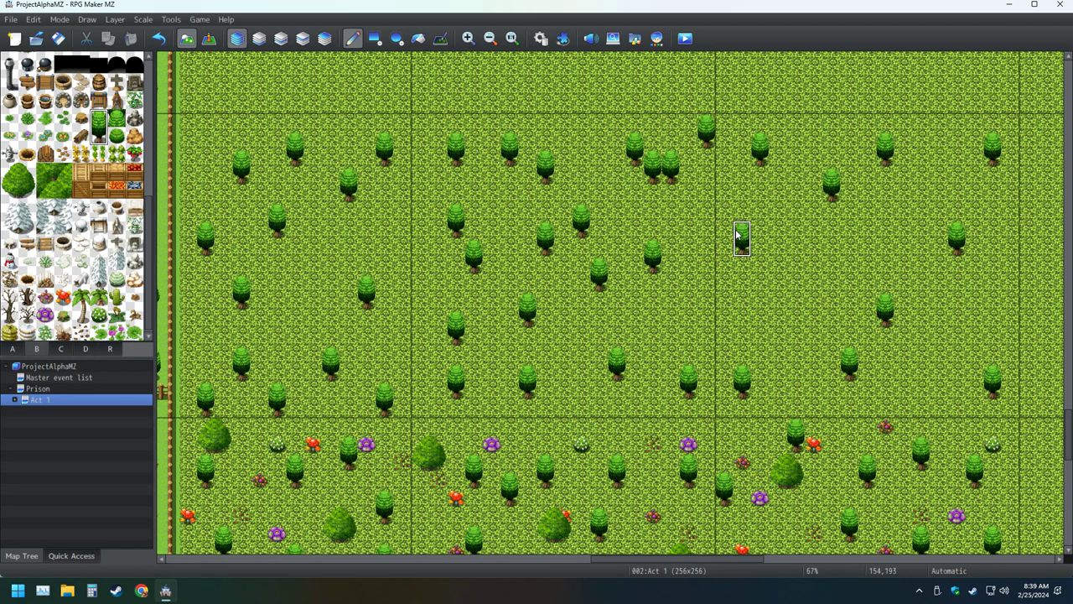
# - Add eight tall narrow trees between the existing ones in the eastern section, including one at the edge of the flower area
pyautogui.click(778, 309)
pyautogui.click(939, 130)
pyautogui.click(939, 381)
pyautogui.click(971, 419)
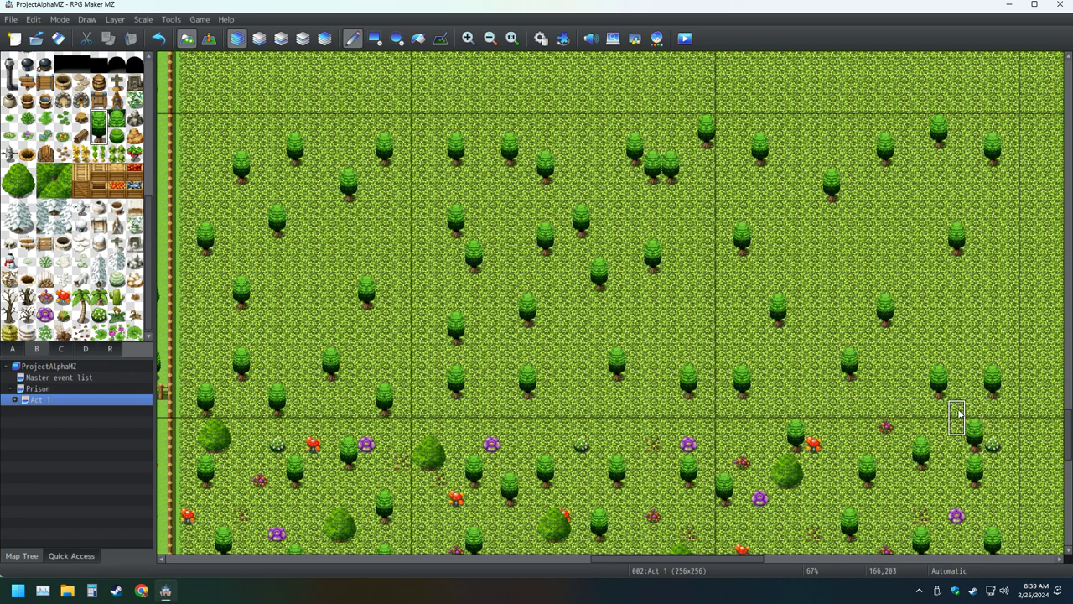
pyautogui.click(795, 183)
pyautogui.click(815, 292)
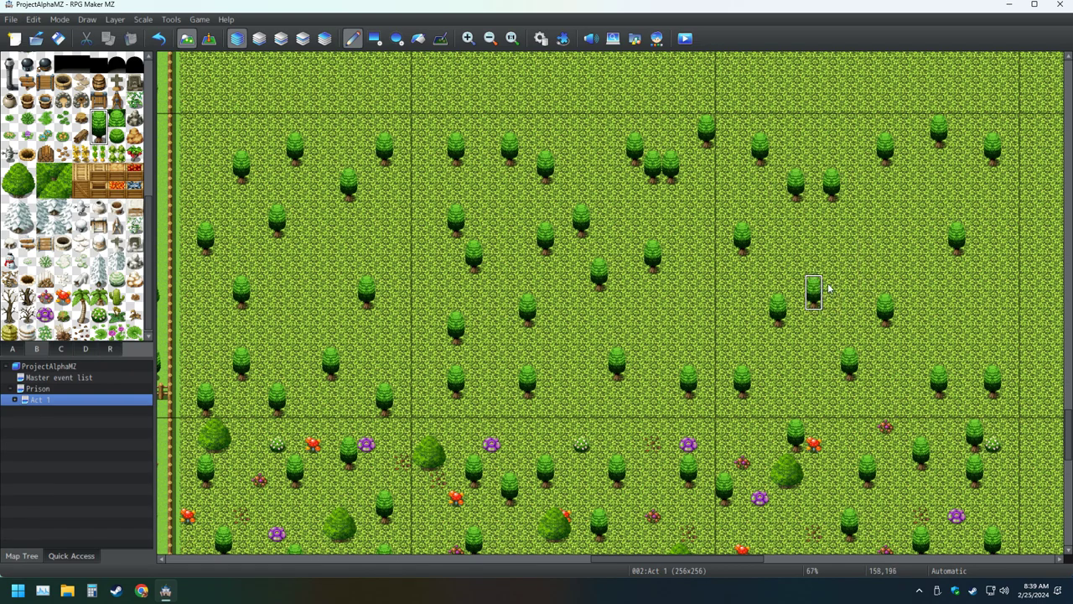
pyautogui.click(903, 202)
pyautogui.click(992, 328)
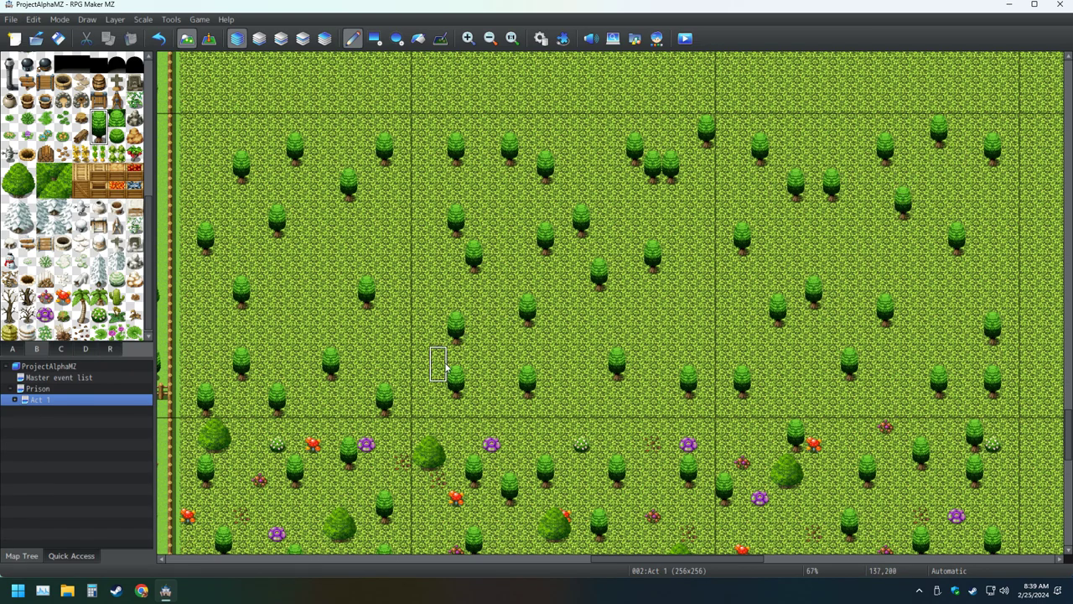
# - Place seven Large Tree tiles among the narrow trees in the western grass section
pyautogui.click(16, 188)
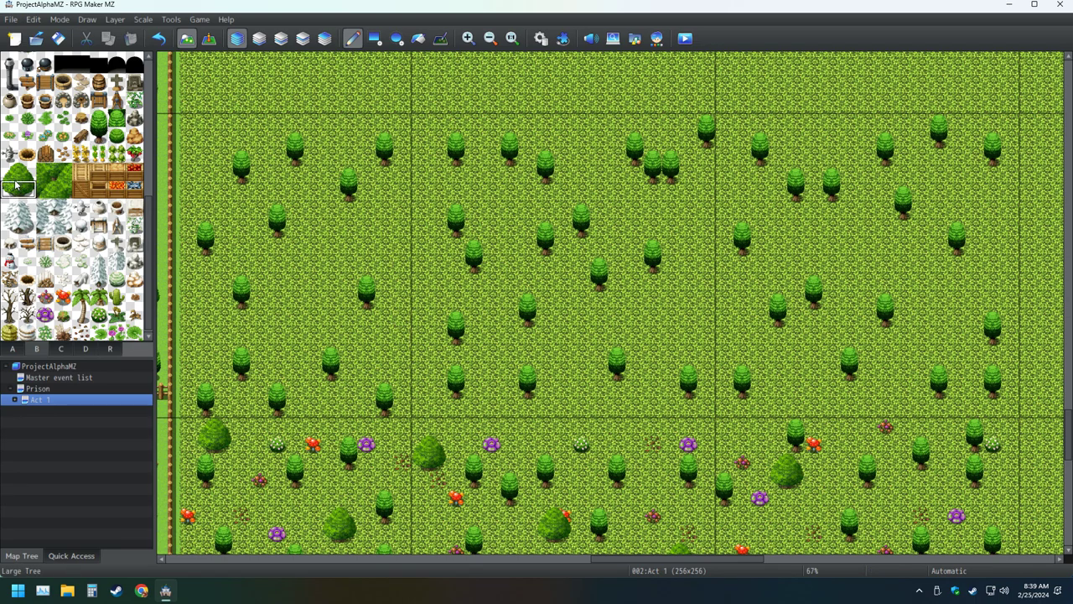
pyautogui.click(215, 149)
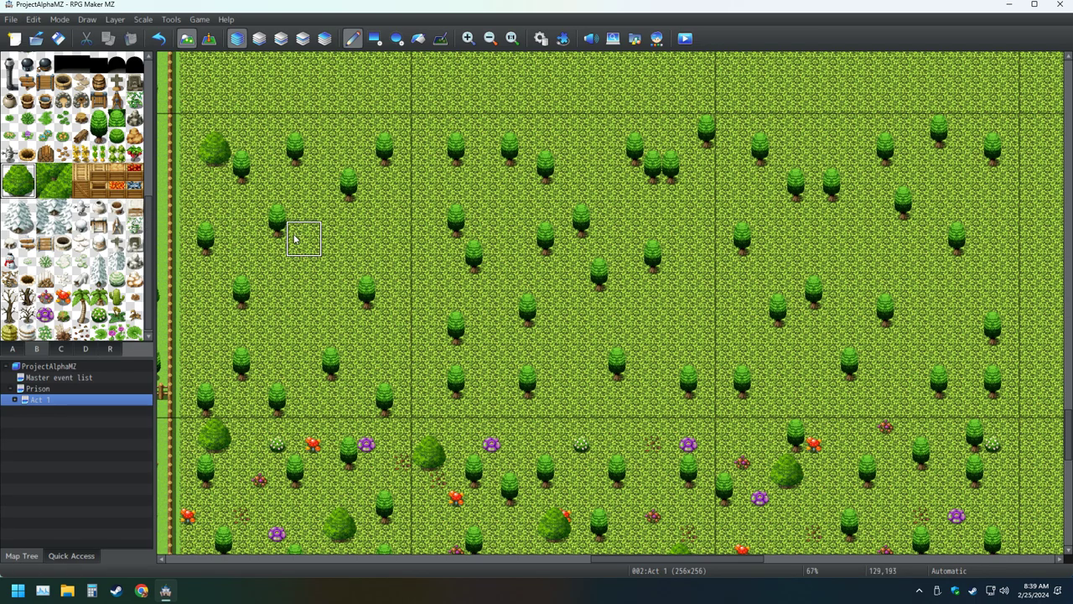
pyautogui.click(215, 363)
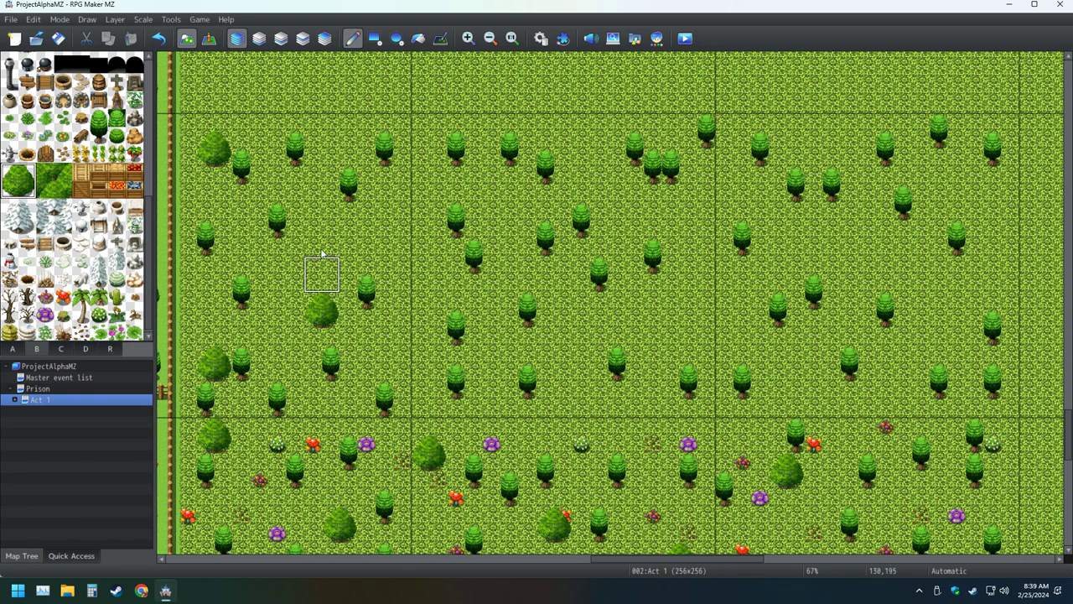
pyautogui.click(325, 149)
pyautogui.click(376, 363)
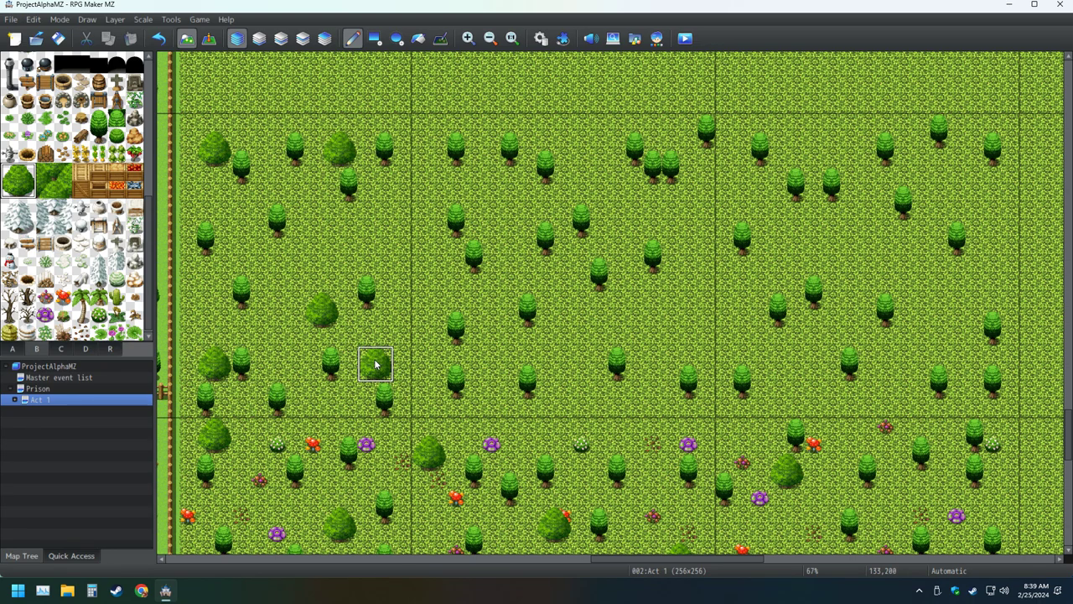
pyautogui.click(382, 211)
pyautogui.click(281, 340)
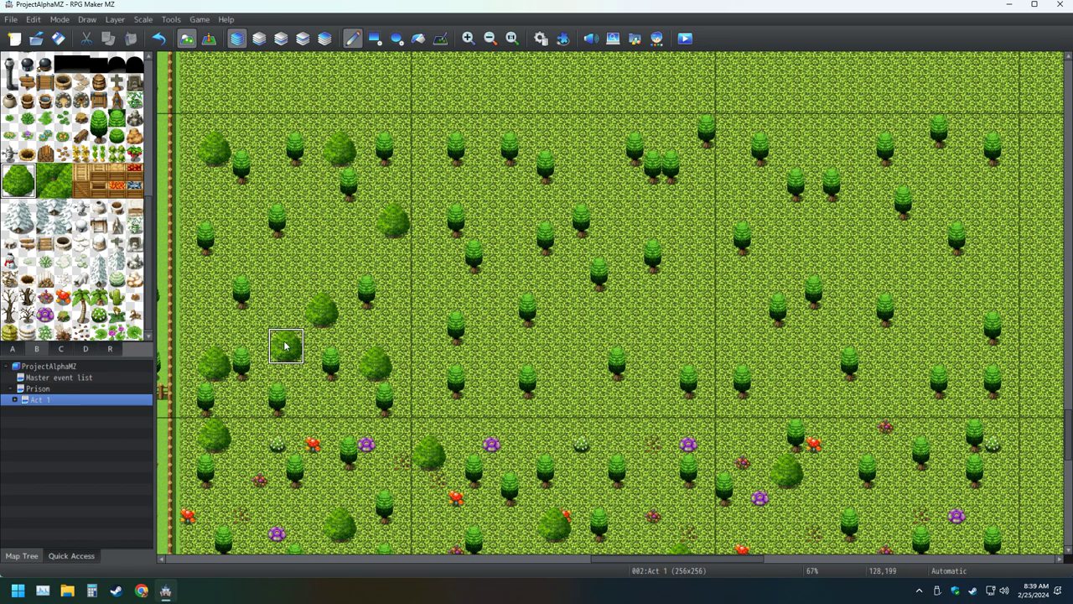
# - Place four Large Tree tiles in the middle grass section, two in its northern half and two in its southern half
pyautogui.click(482, 201)
pyautogui.click(502, 346)
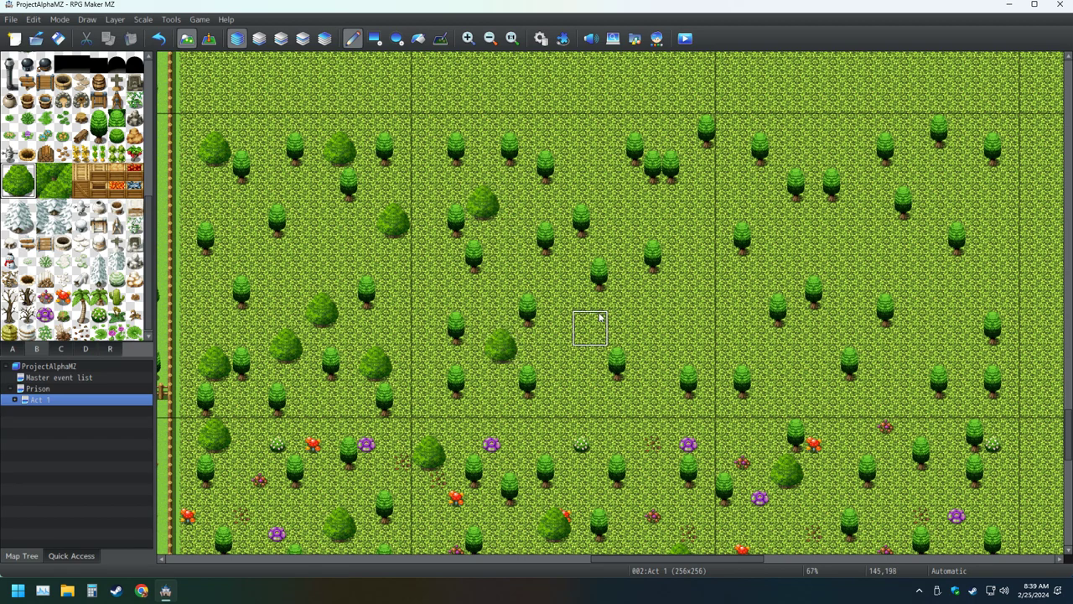
pyautogui.click(622, 194)
pyautogui.click(675, 337)
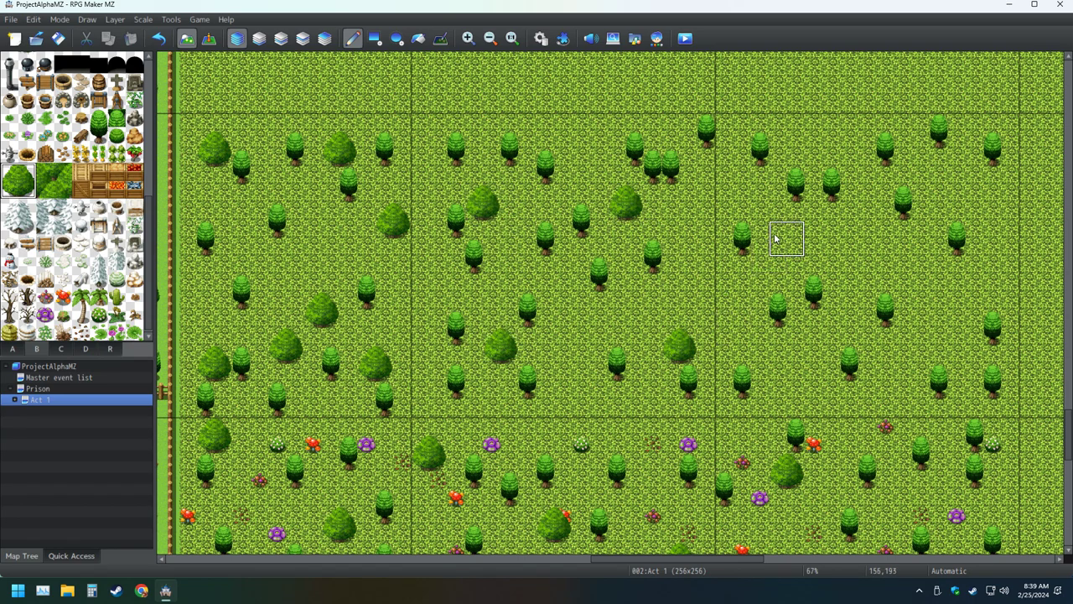
# - Place six Large Tree tiles among the narrow trees in the eastern grass section
pyautogui.click(742, 192)
pyautogui.click(794, 389)
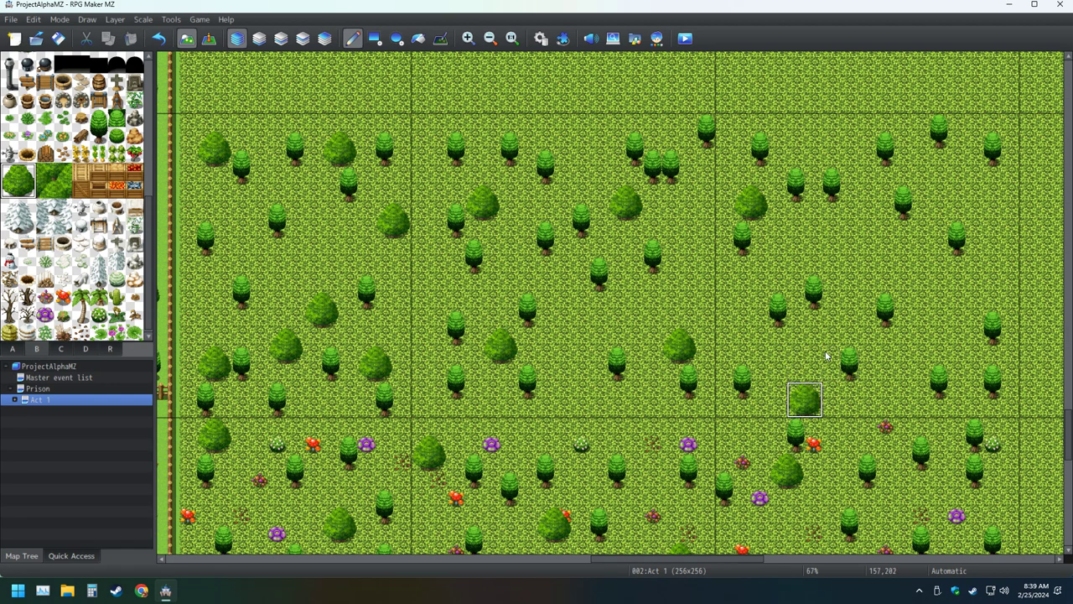
pyautogui.click(950, 195)
pyautogui.click(935, 312)
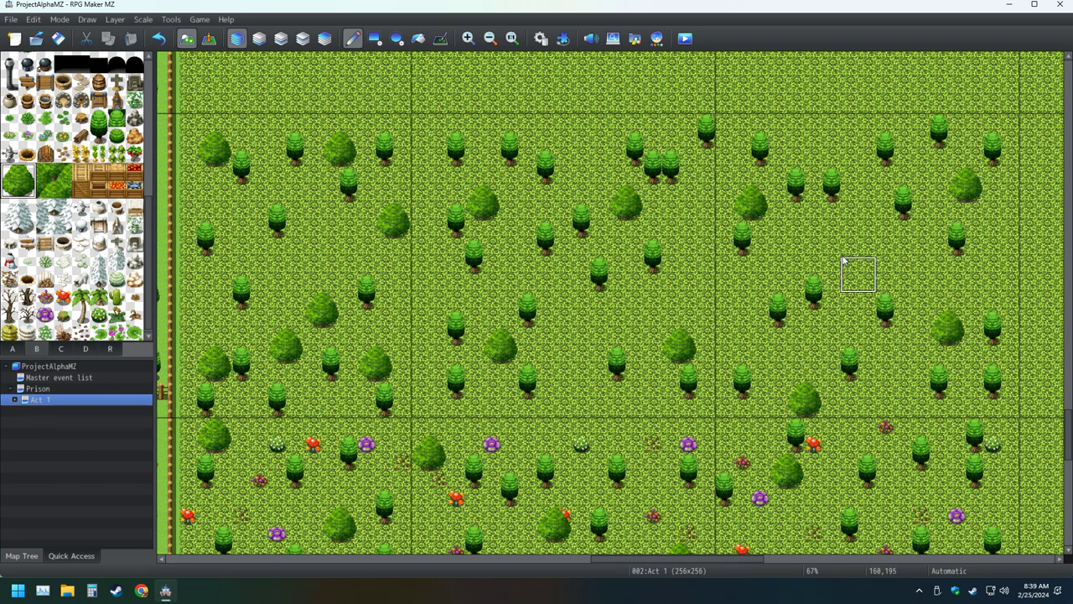
pyautogui.click(865, 207)
pyautogui.click(815, 356)
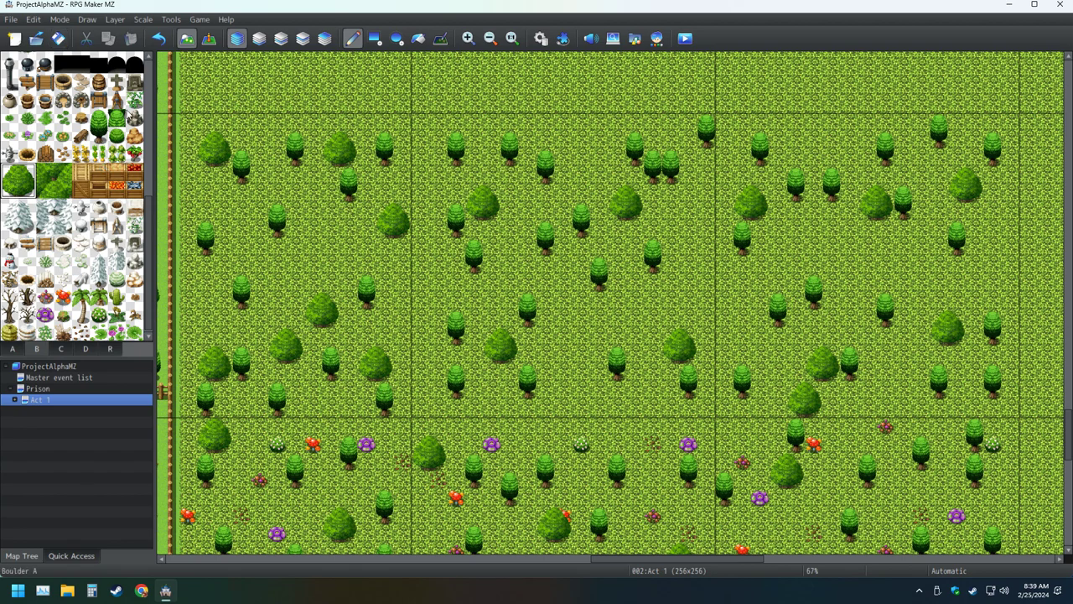
# - Place four small white-flowered bushes between the trees in the western grass section
pyautogui.click(99, 315)
pyautogui.click(241, 125)
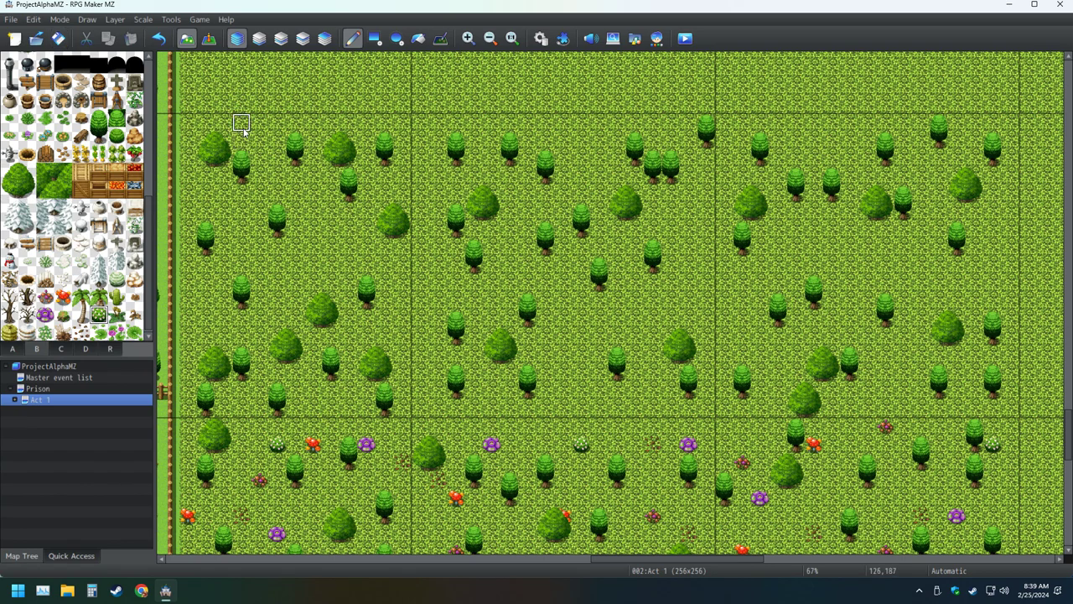
pyautogui.click(205, 337)
pyautogui.click(349, 229)
pyautogui.click(349, 408)
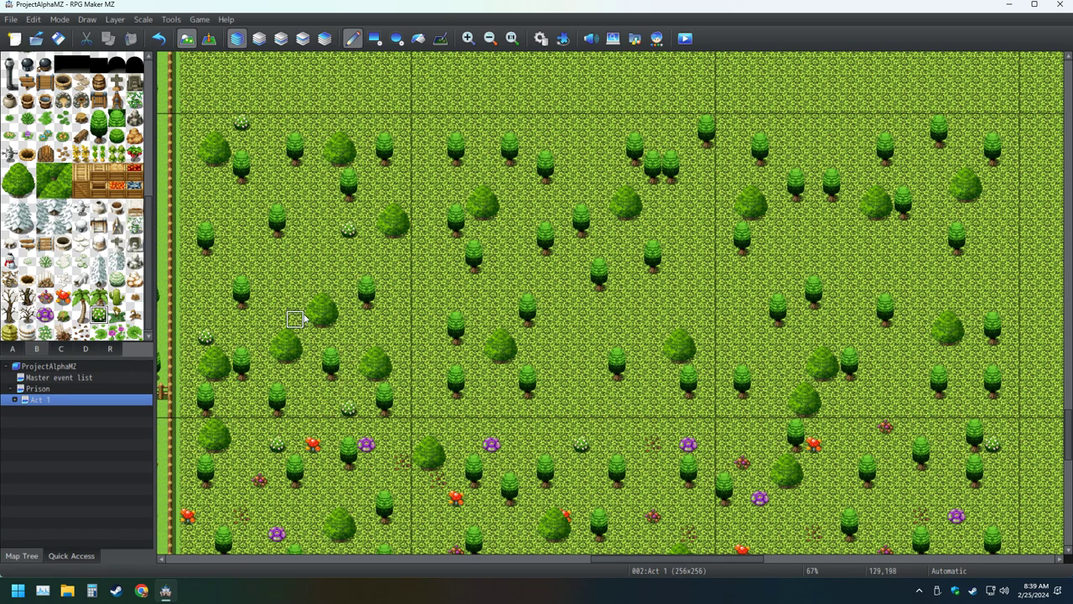
# - Scatter white-flowered bushes between the trees in the middle grass section
pyautogui.click(491, 142)
pyautogui.click(653, 319)
pyautogui.click(600, 141)
pyautogui.click(438, 391)
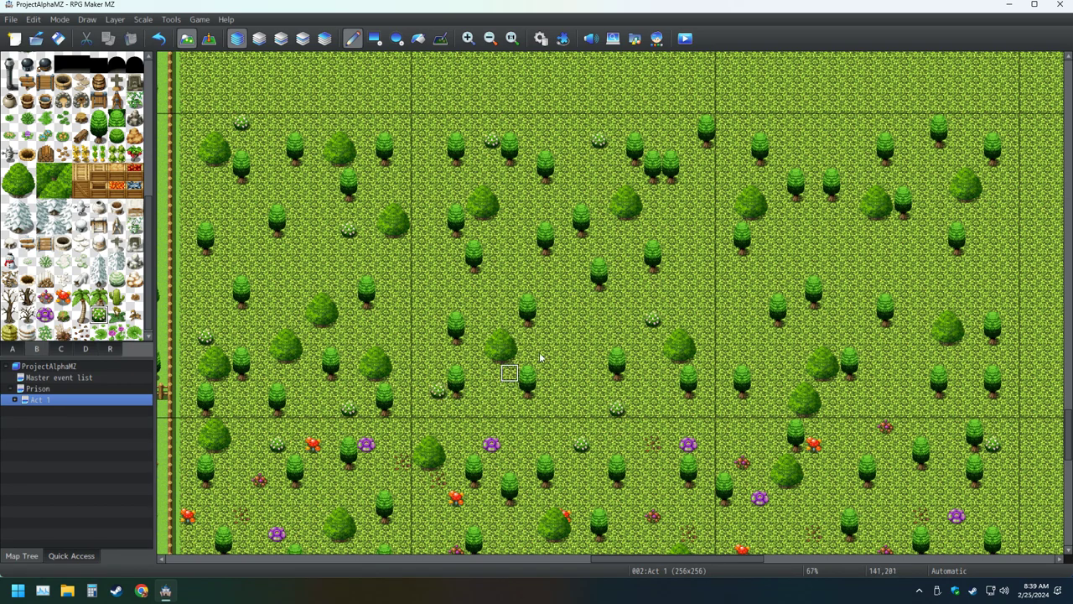
# - Add white-flowered bushes to the eastern section and scatter four Boulder A rocks across all three sections
pyautogui.click(1010, 285)
pyautogui.click(778, 355)
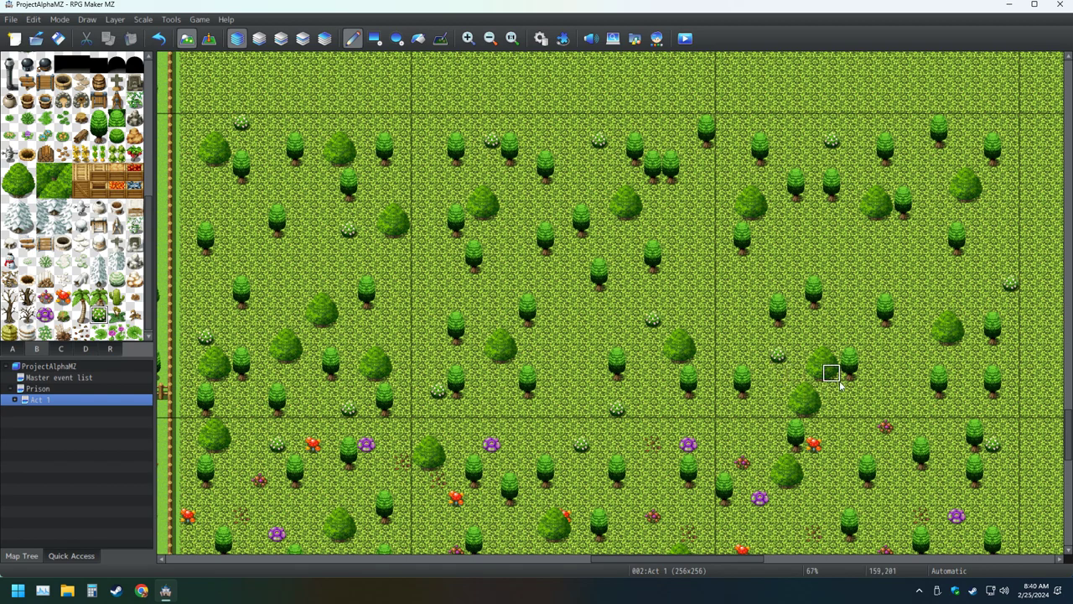
pyautogui.click(904, 392)
pyautogui.click(132, 122)
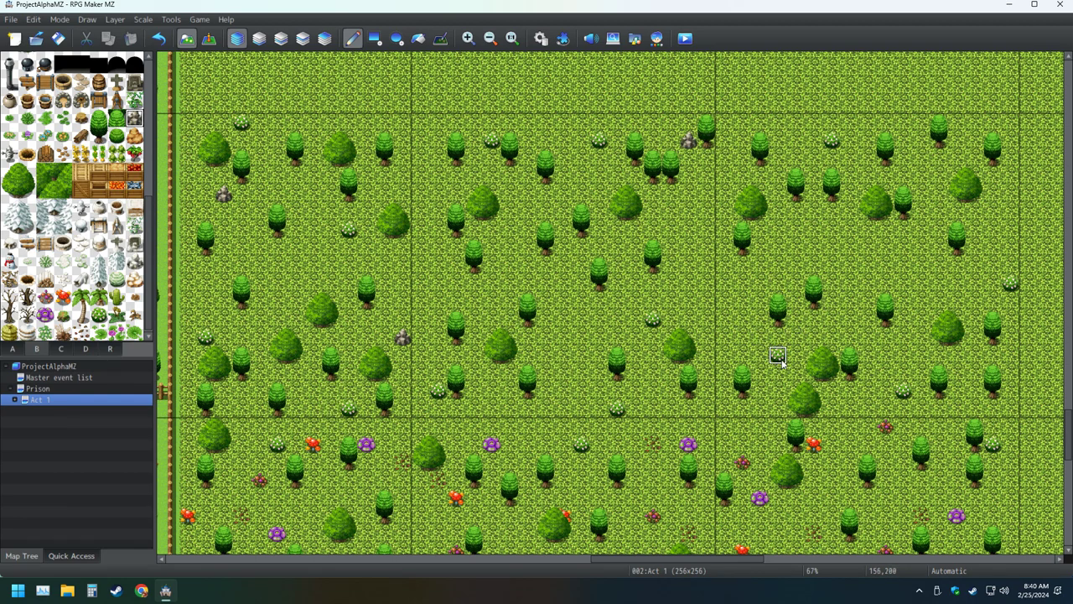
pyautogui.click(761, 406)
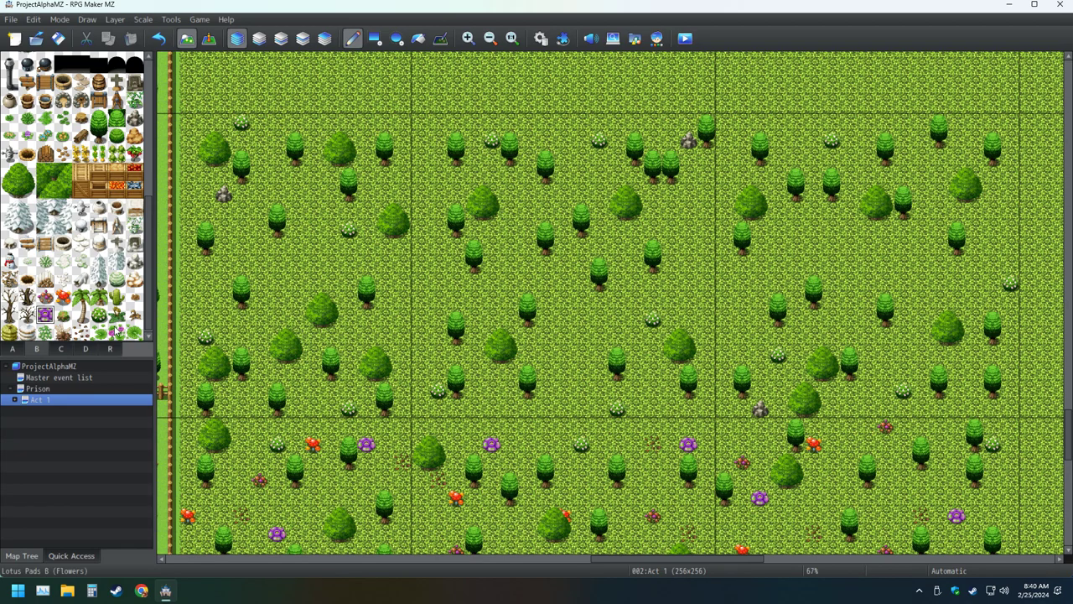
# - Scatter the small brown ground-patch tile between the trees in the western grass section
pyautogui.click(83, 336)
pyautogui.click(242, 409)
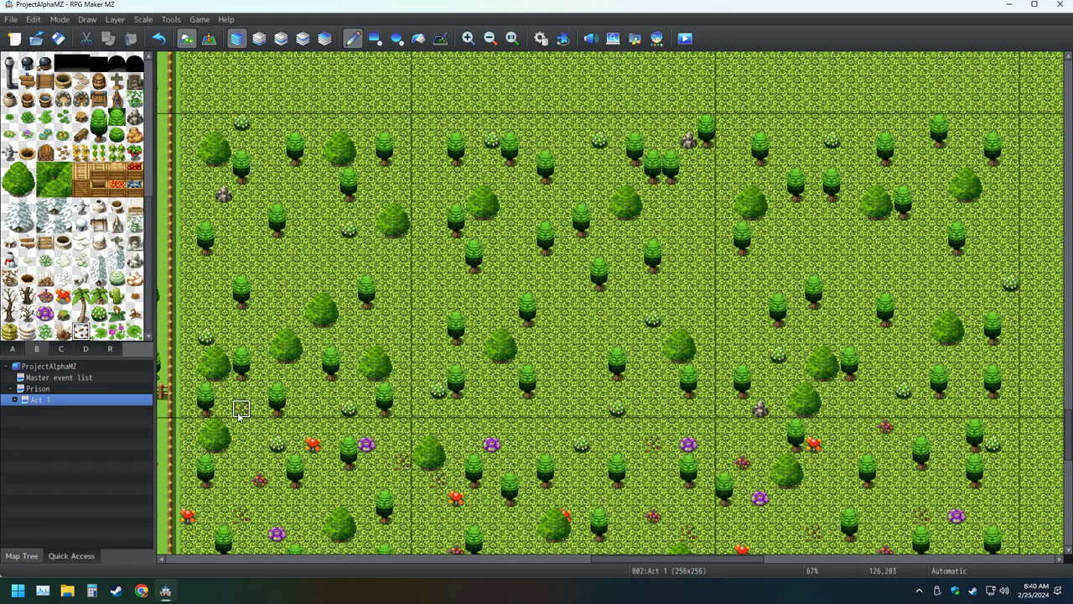
pyautogui.click(310, 174)
pyautogui.click(188, 300)
pyautogui.click(384, 177)
pyautogui.click(384, 337)
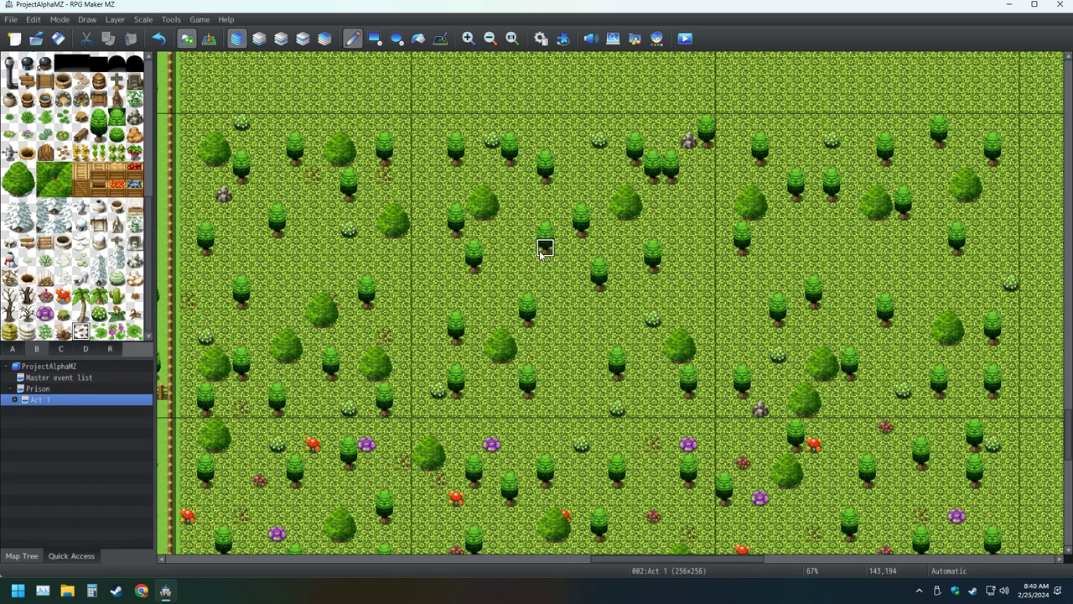
# - Scatter the brown ground-patch tile over the middle and eastern grass sections
pyautogui.click(563, 352)
pyautogui.click(687, 211)
pyautogui.click(438, 285)
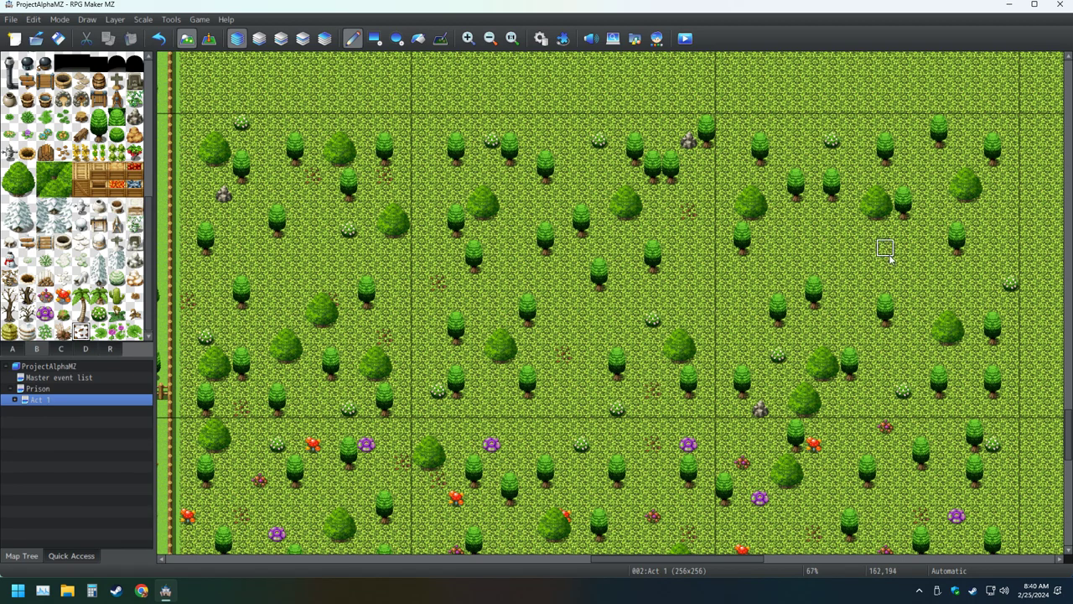
pyautogui.click(759, 124)
pyautogui.click(992, 229)
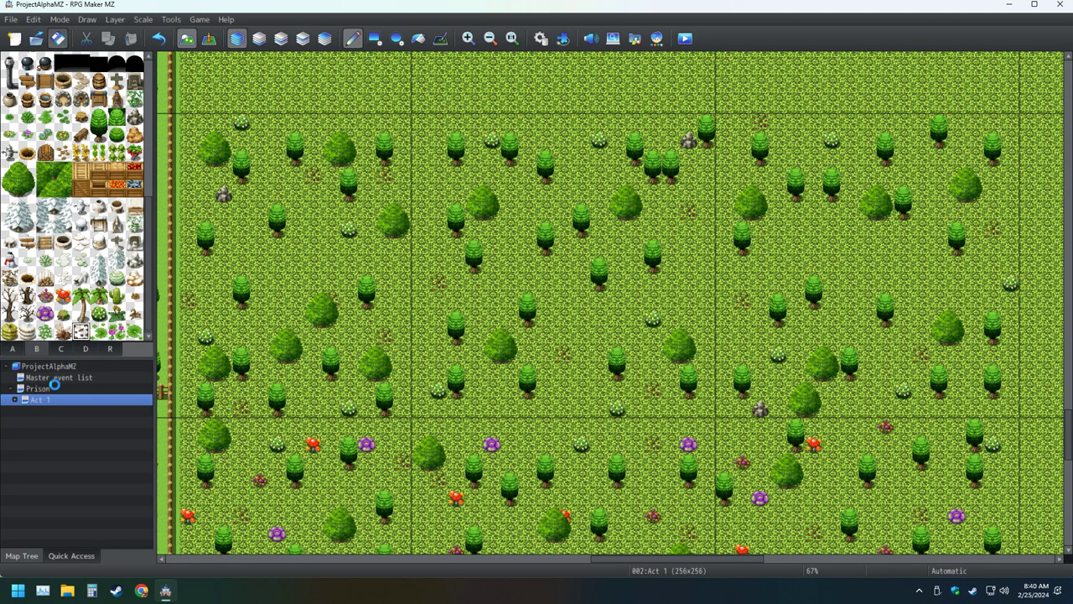
# - Add purple flowers at scattered spots between the trees in the western grass section
pyautogui.press('Up')
pyautogui.click(56, 402)
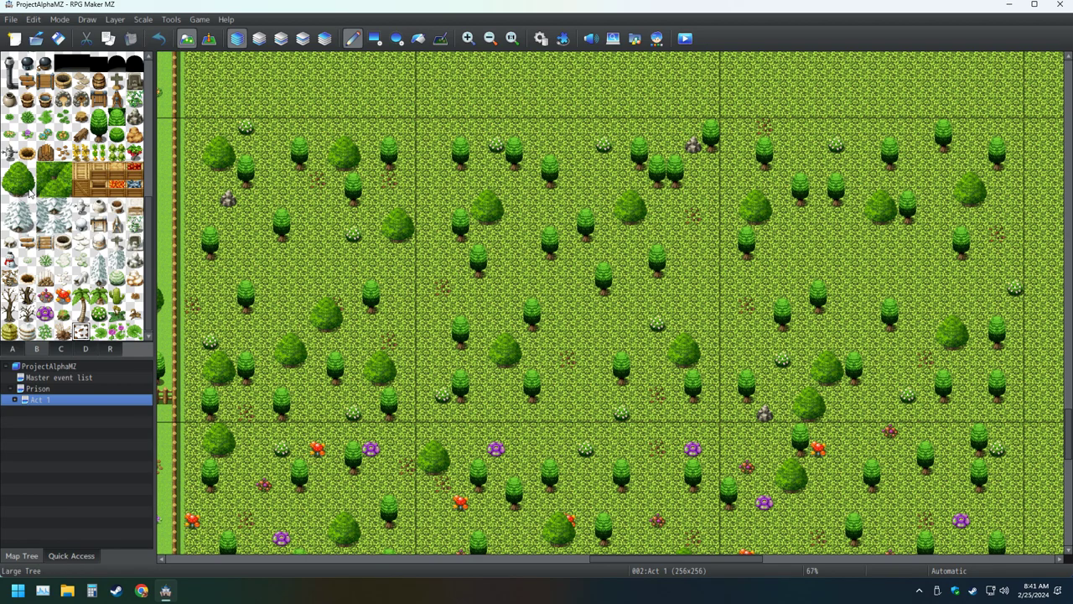
pyautogui.click(46, 314)
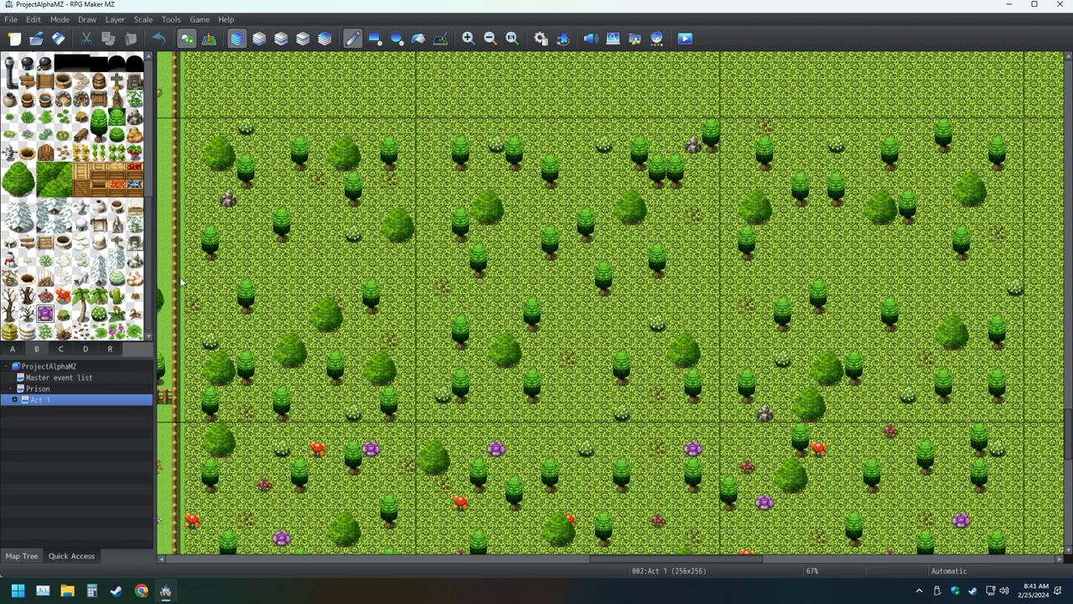
pyautogui.click(264, 324)
pyautogui.click(317, 412)
pyautogui.click(210, 199)
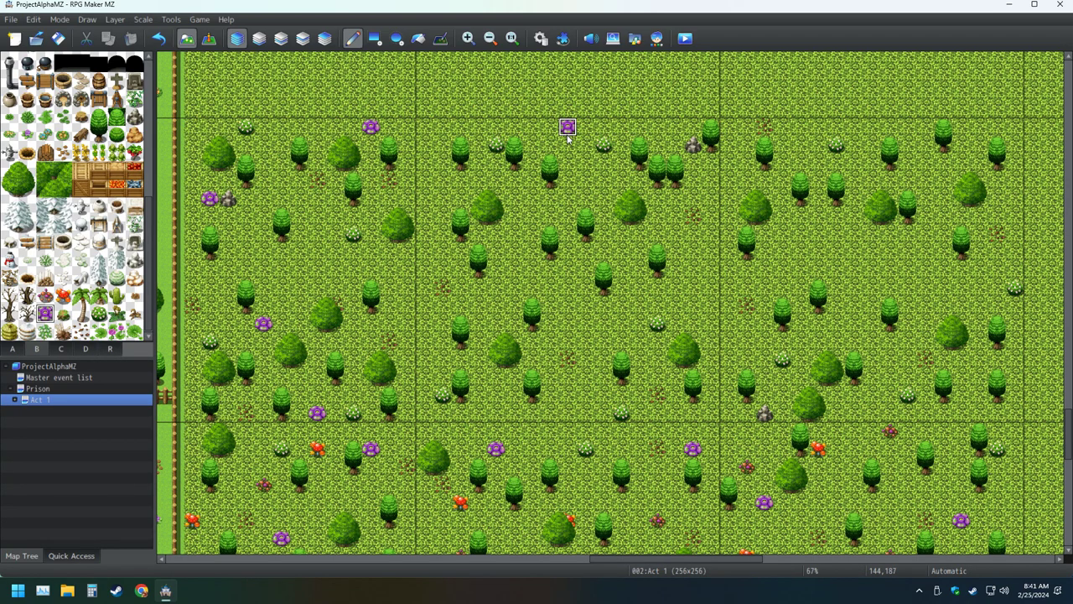
# - Scatter purple flowers over the middle and eastern grass sections
pyautogui.click(567, 412)
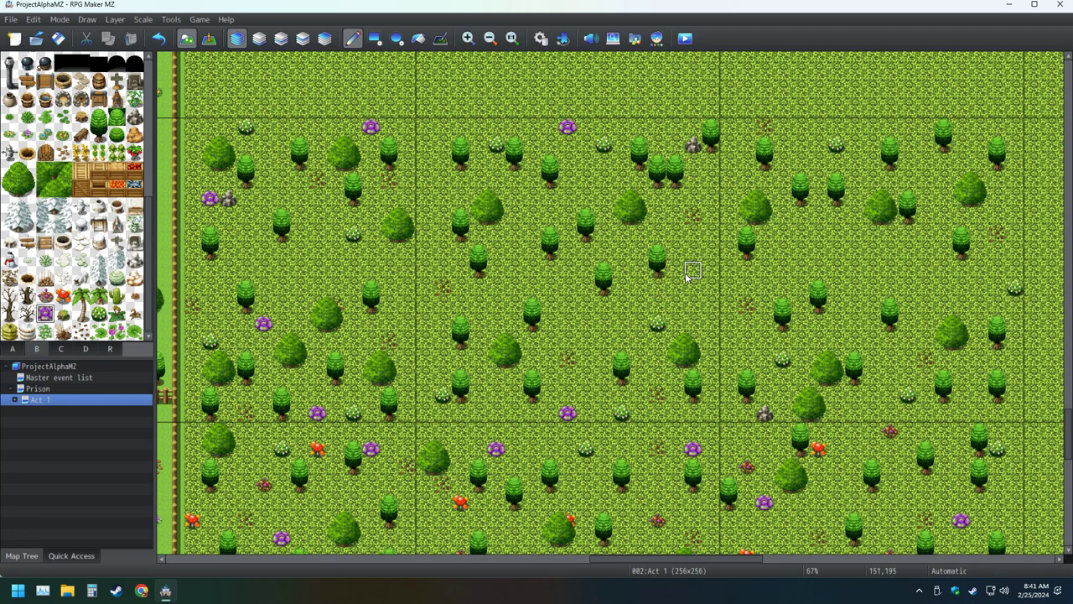
pyautogui.click(692, 270)
pyautogui.click(817, 144)
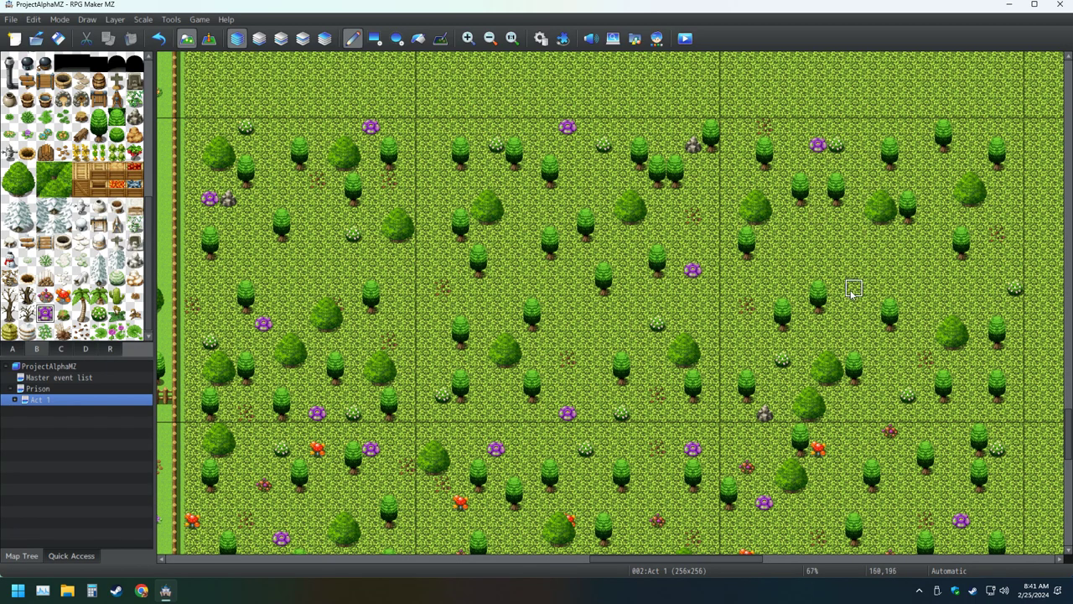
pyautogui.click(889, 271)
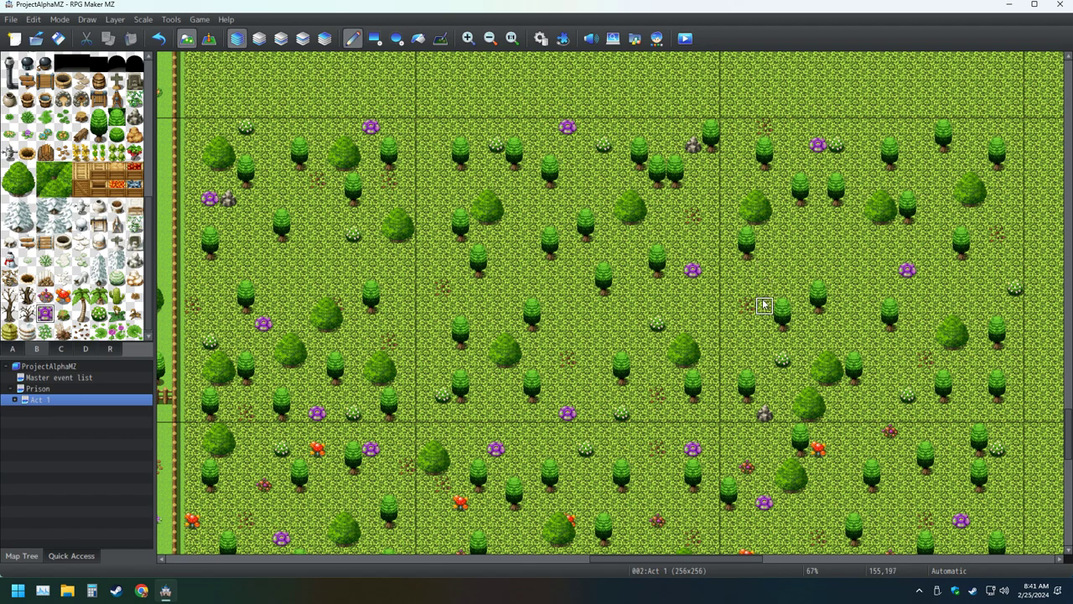
pyautogui.click(1014, 128)
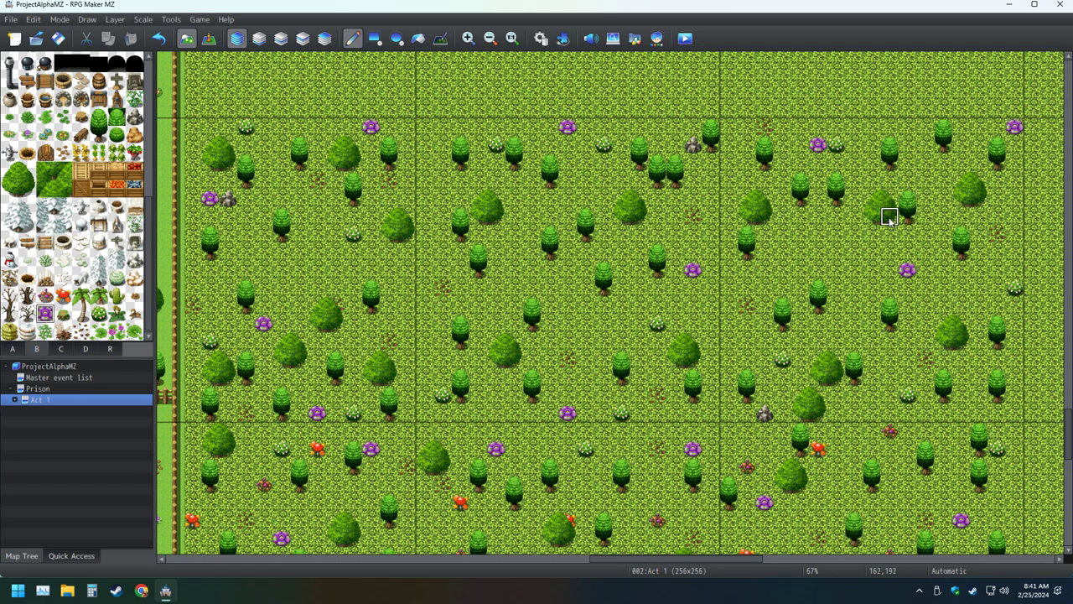
pyautogui.click(964, 323)
# - Scatter the bright red flower tile between the trees in the eastern grass section
pyautogui.click(63, 296)
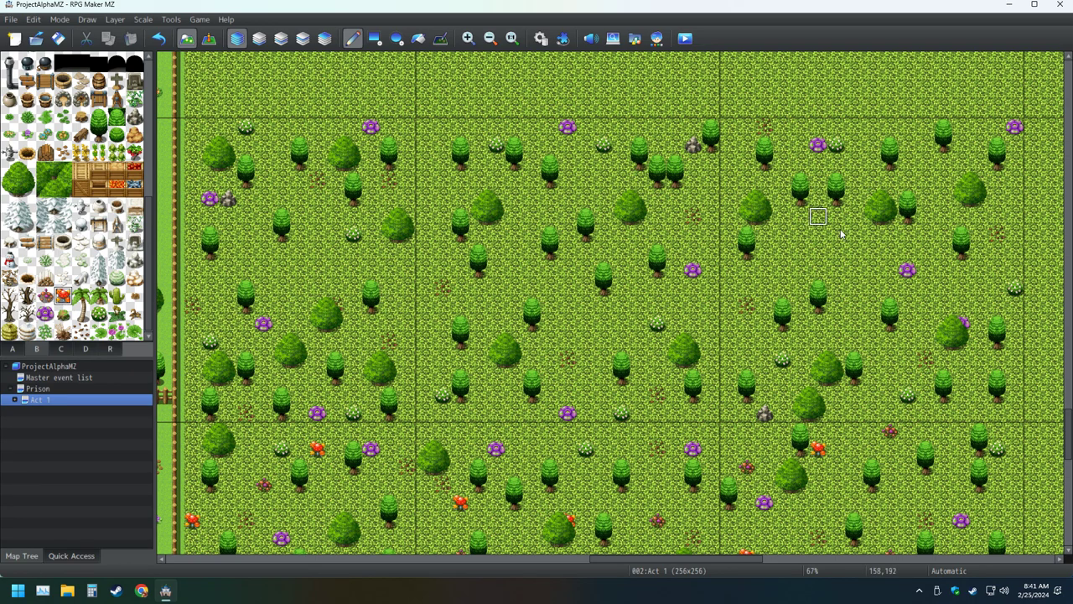
pyautogui.click(889, 200)
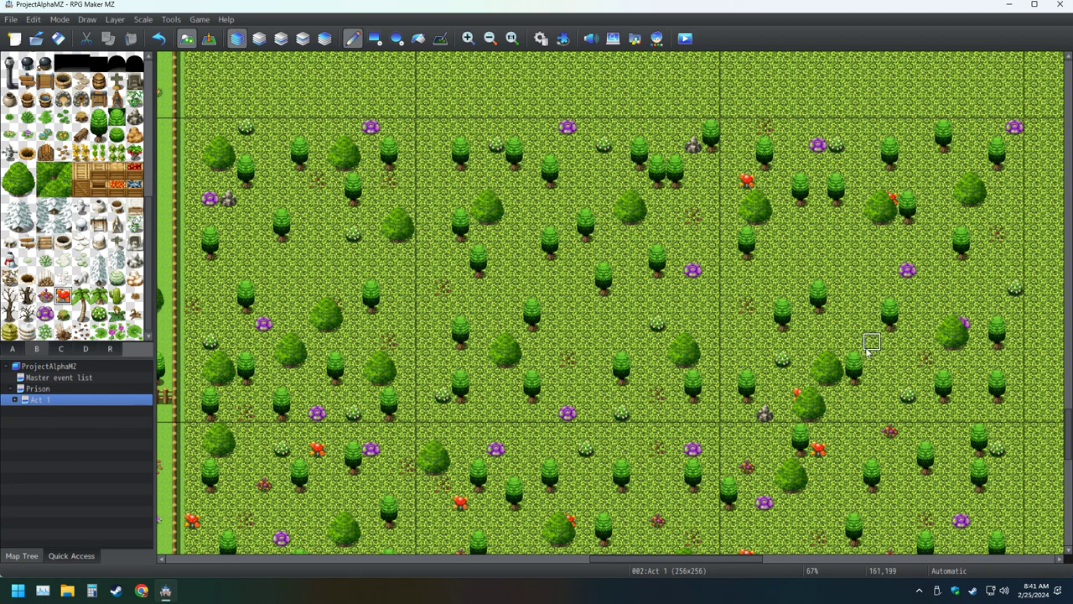
pyautogui.click(872, 394)
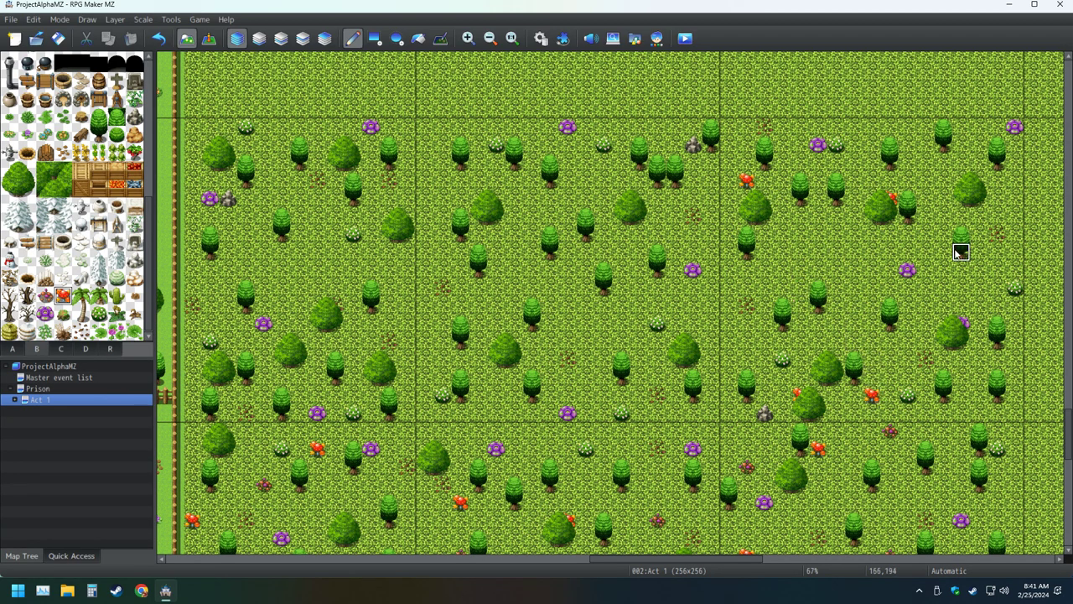
pyautogui.click(997, 270)
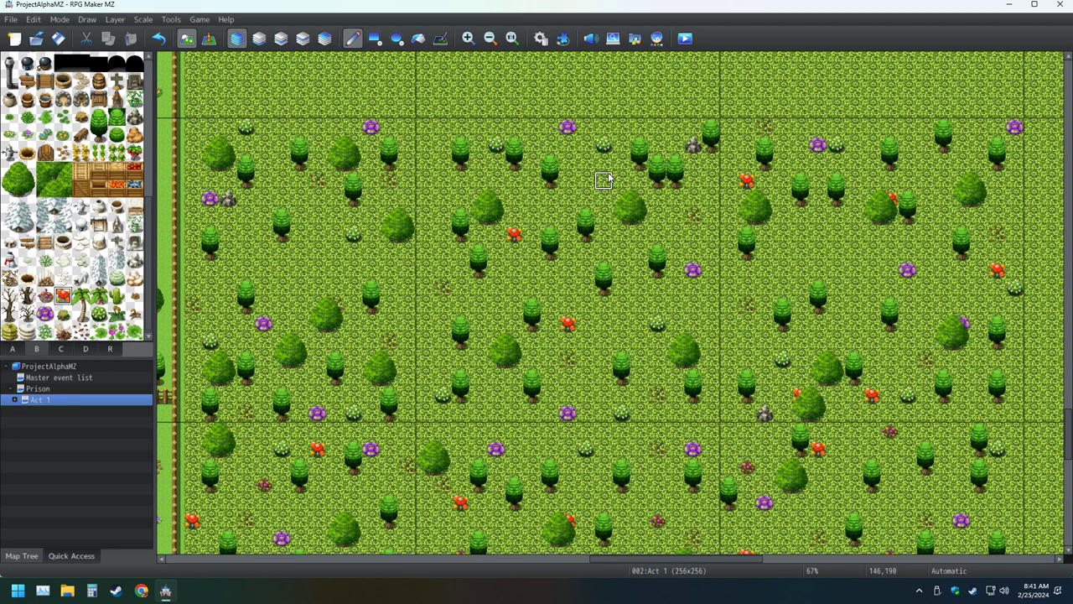
# - Add bright red flowers across the middle and western grass sections
pyautogui.click(663, 126)
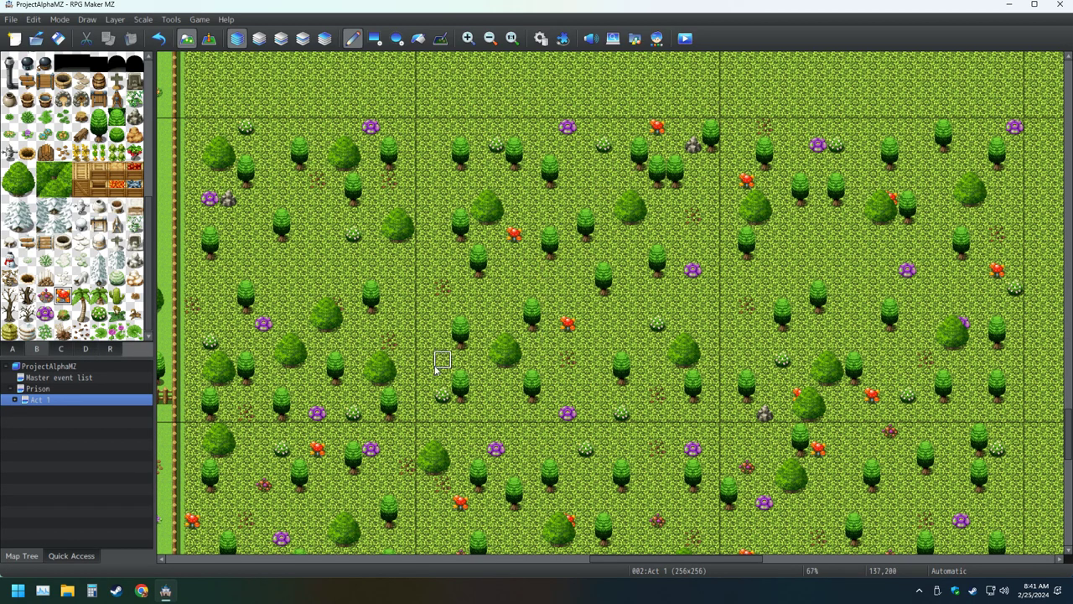
pyautogui.click(442, 377)
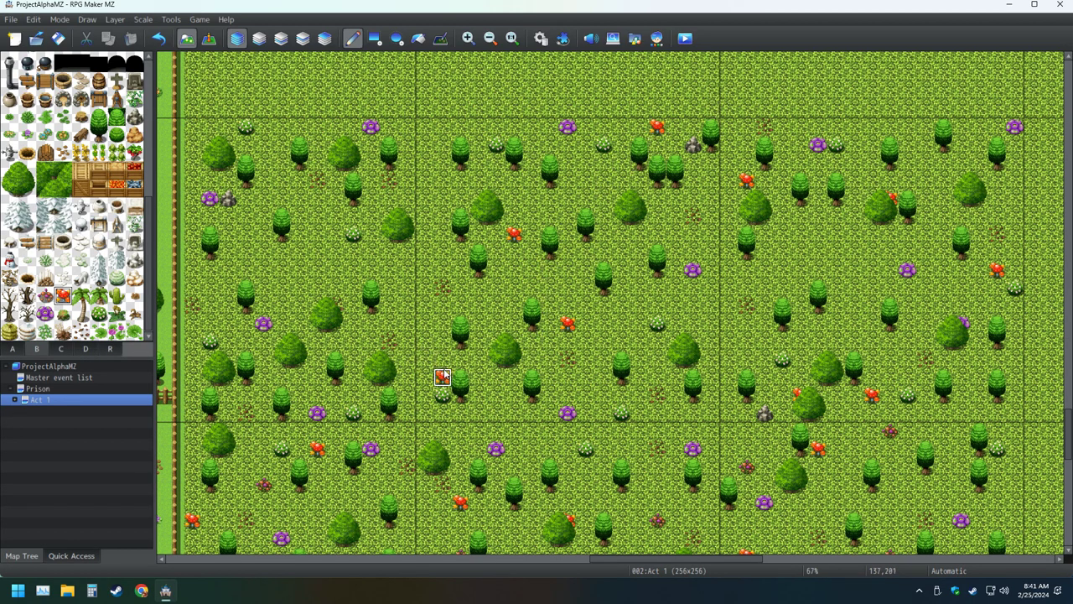
pyautogui.click(297, 217)
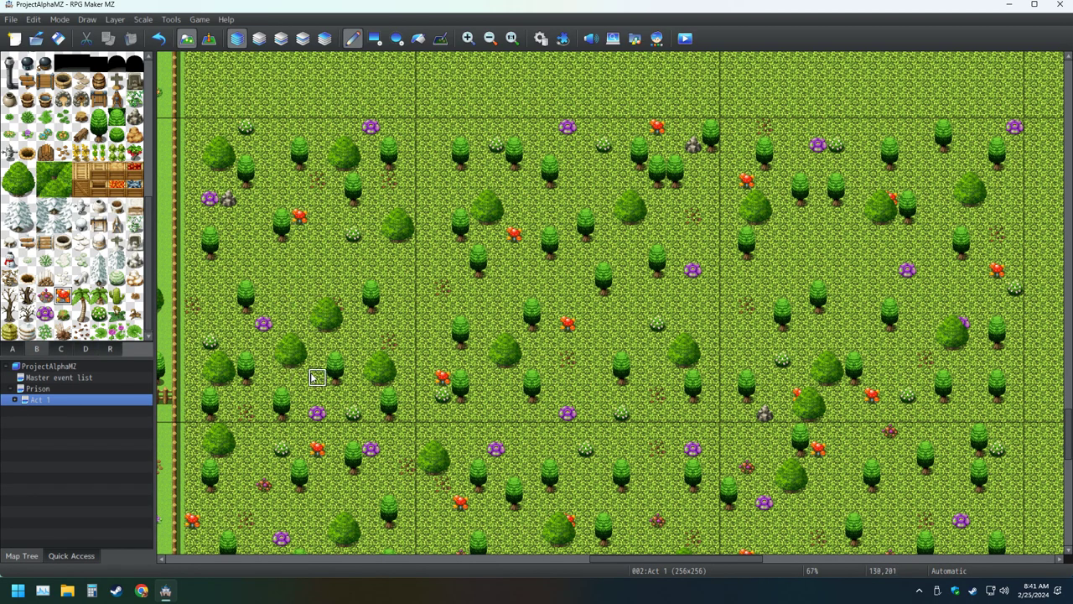
pyautogui.click(387, 215)
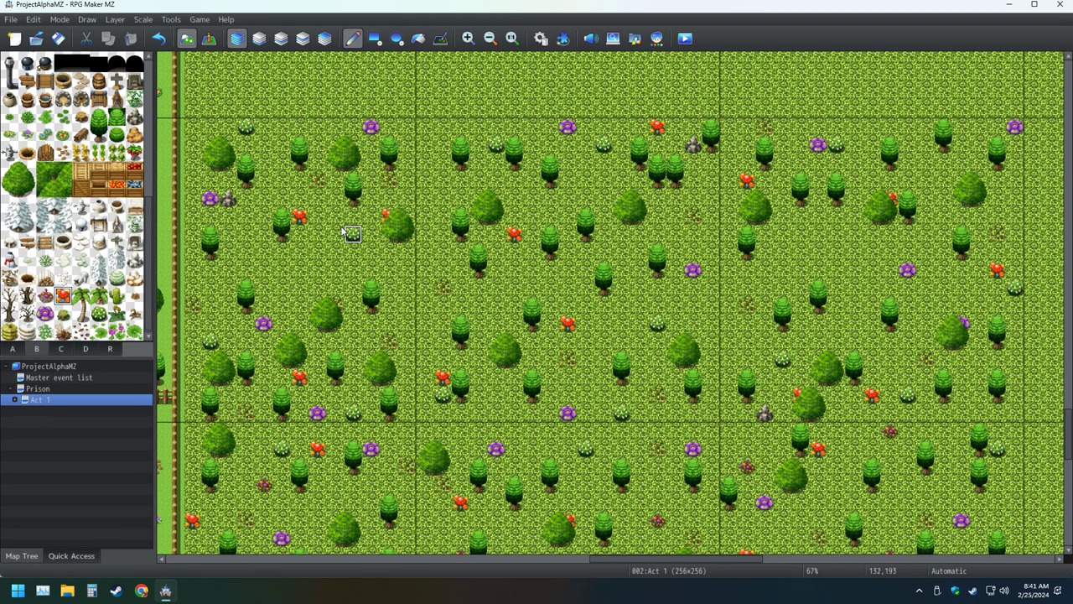
pyautogui.click(209, 125)
# - Place four of the small dark-red flower tiles around the western grass section
pyautogui.click(45, 295)
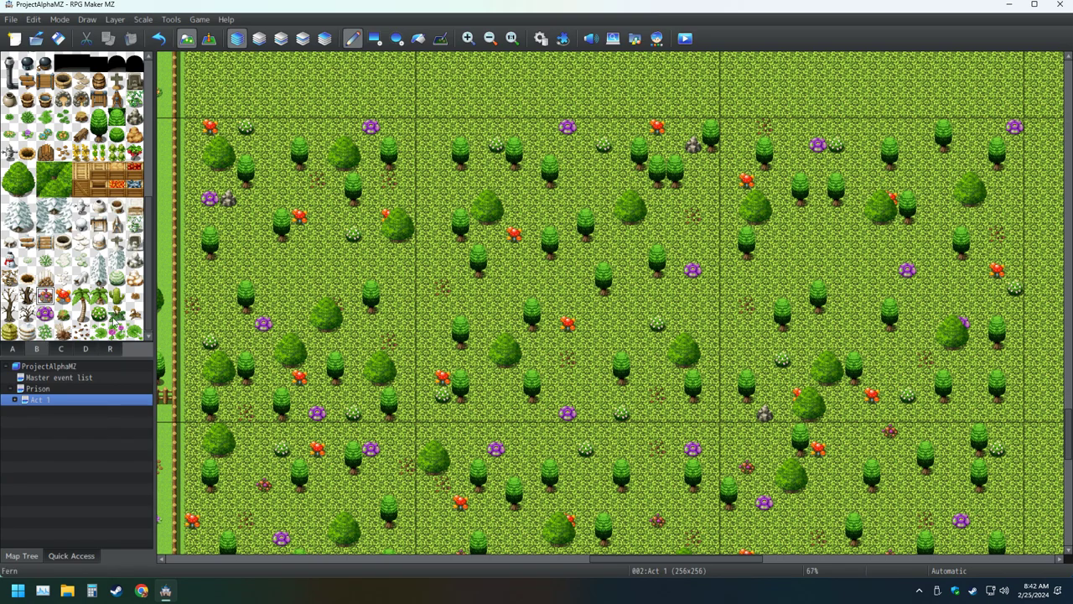
pyautogui.click(247, 235)
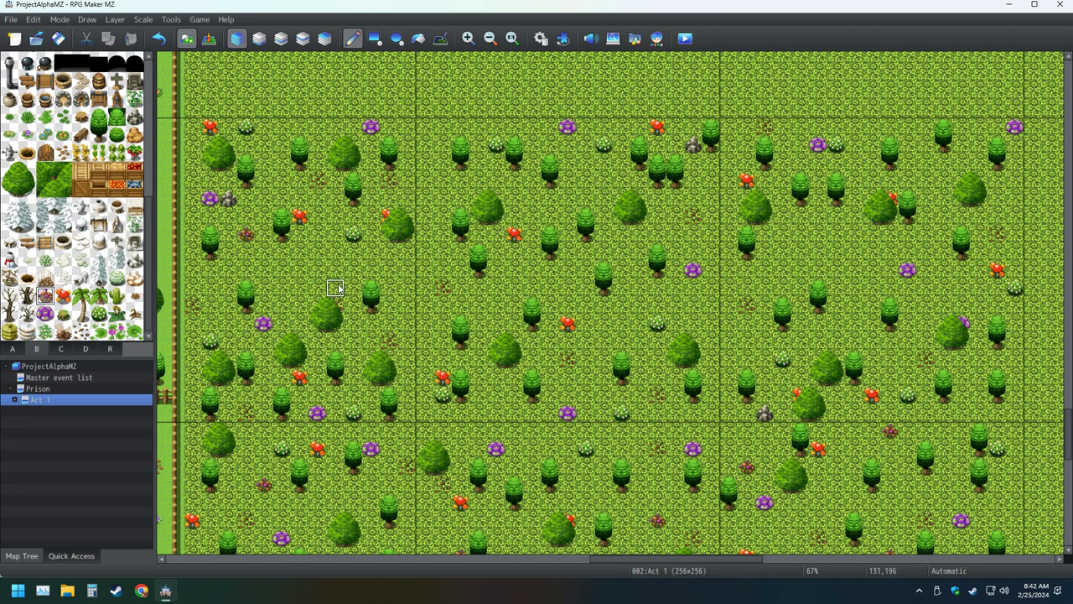
pyautogui.click(209, 306)
pyautogui.click(370, 395)
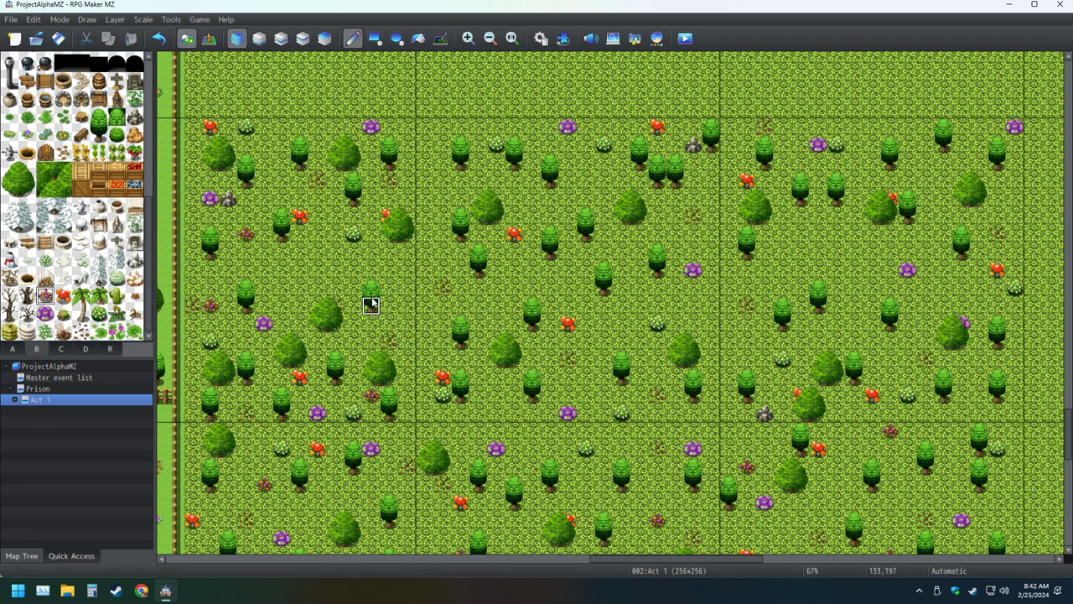
pyautogui.click(335, 270)
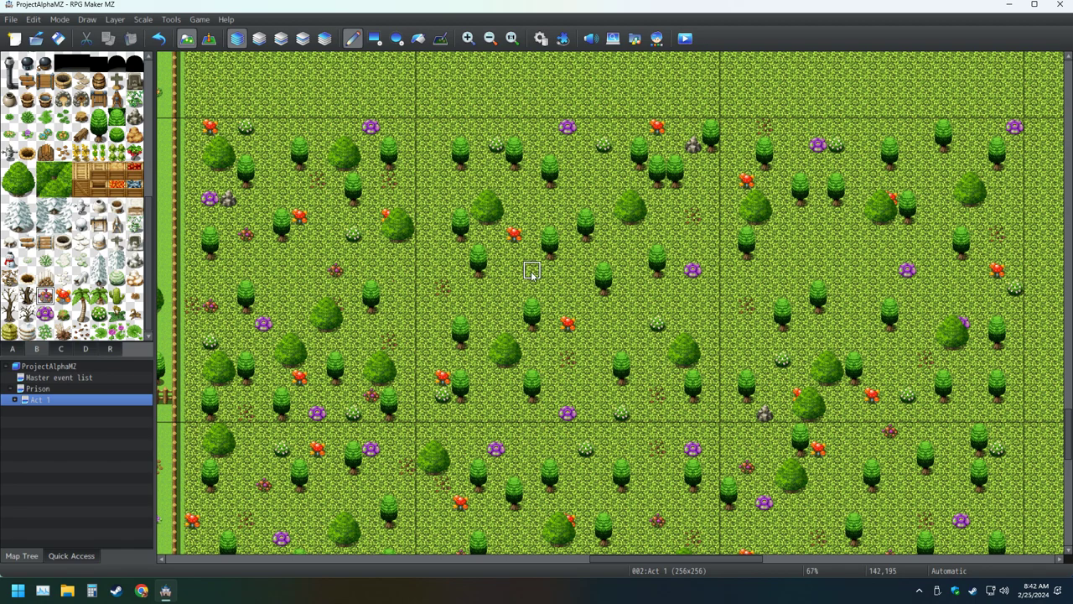
# - Scatter the small dark-red flower tile over the middle and eastern grass sections
pyautogui.click(442, 144)
pyautogui.click(692, 252)
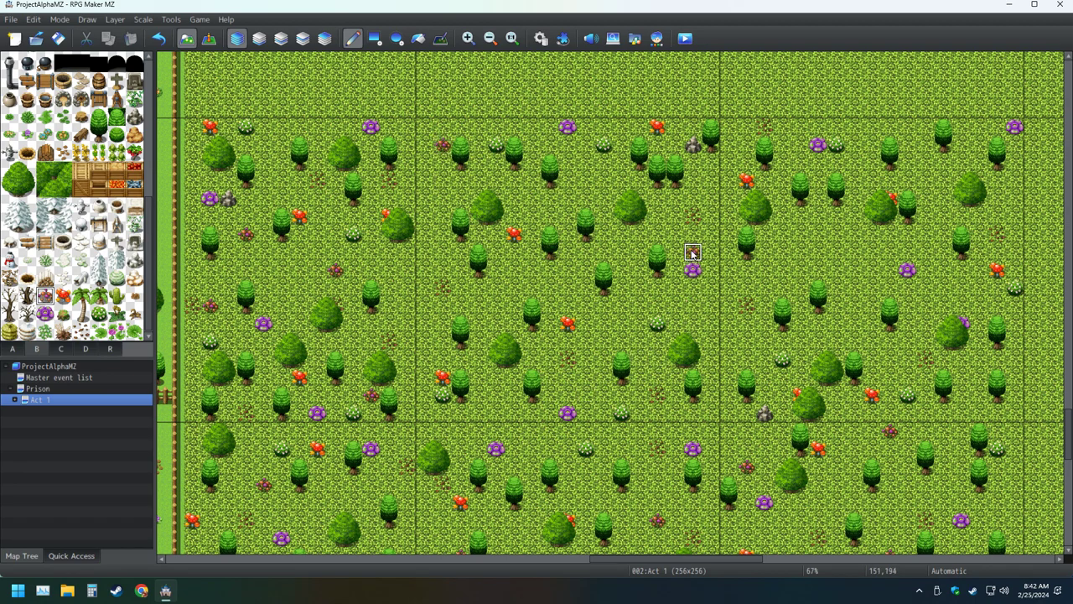
pyautogui.click(495, 395)
pyautogui.click(853, 251)
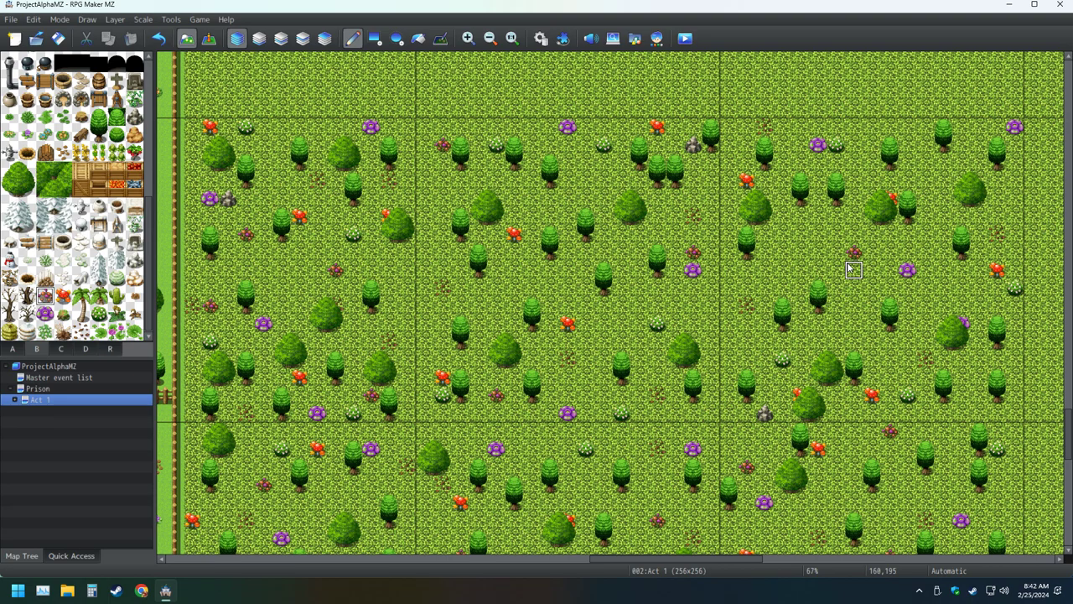
pyautogui.click(924, 145)
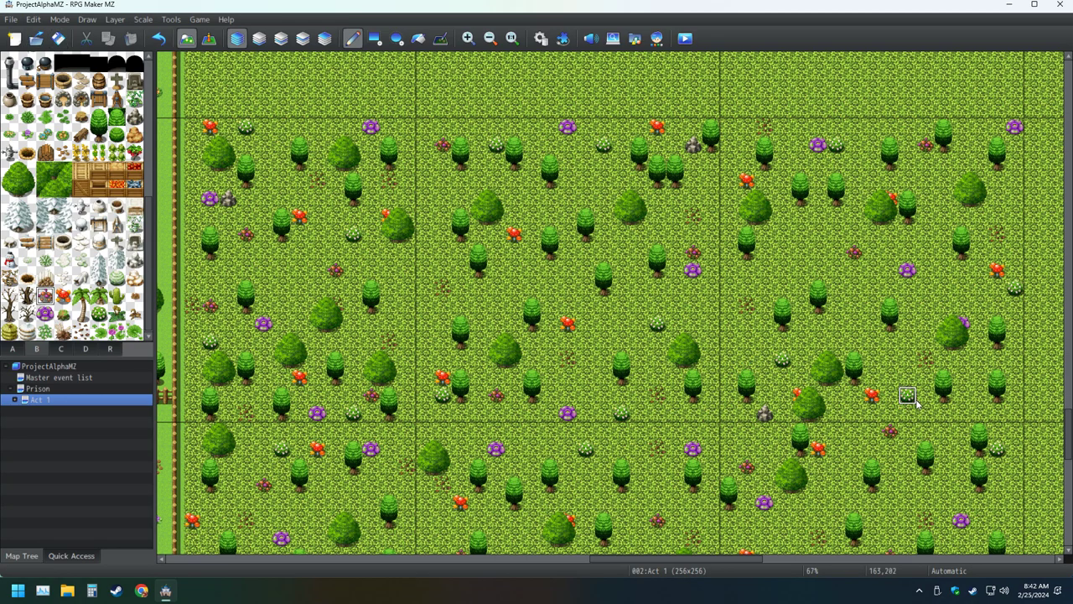
pyautogui.click(998, 413)
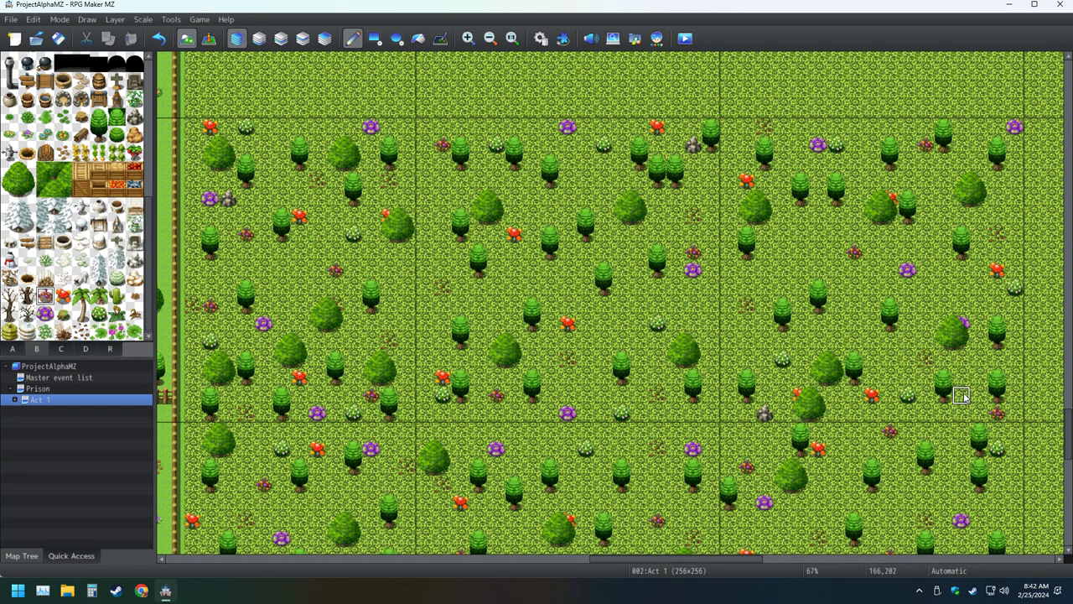
pyautogui.click(765, 341)
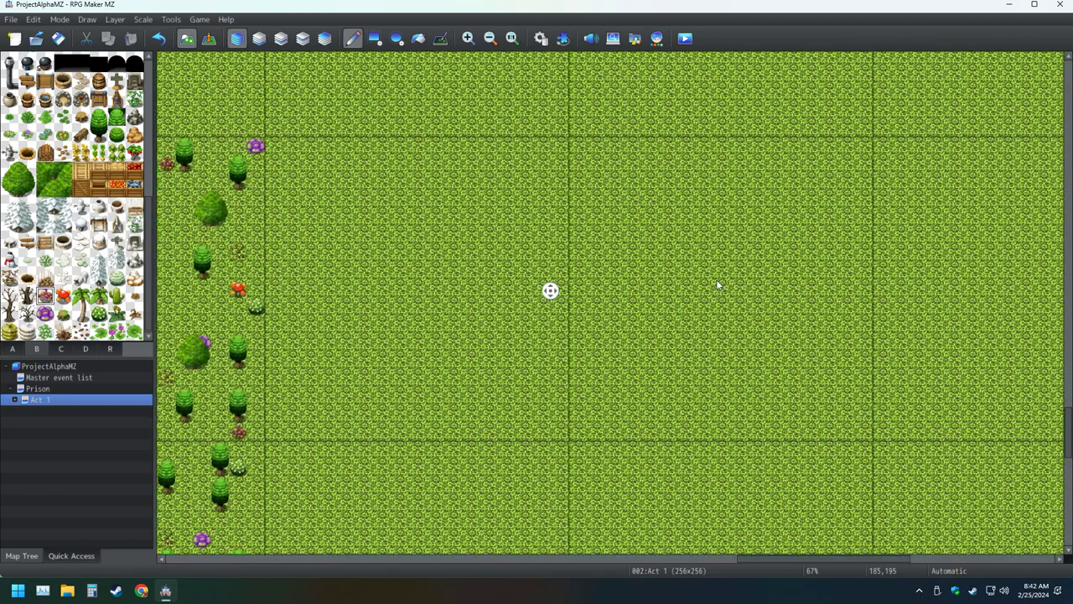
# - Scatter ten narrow green trees over the southern square of the empty grassland just east of the finished forest
pyautogui.middleClick(707, 316)
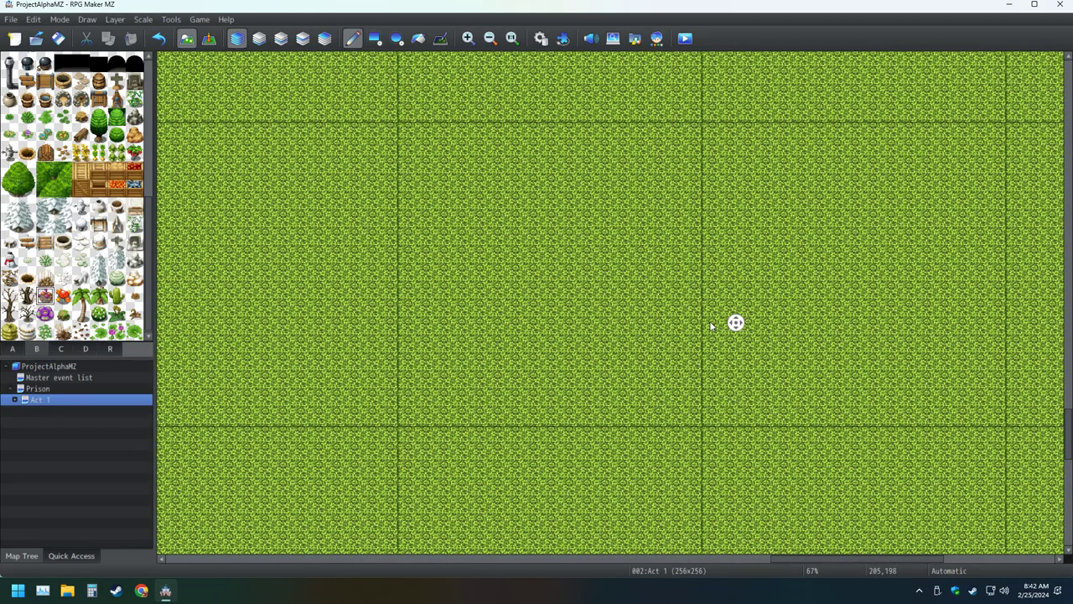
pyautogui.middleClick(702, 318)
pyautogui.keyDown('ctrl'); pyautogui.scroll(-1, 702, 316); pyautogui.keyUp('ctrl')
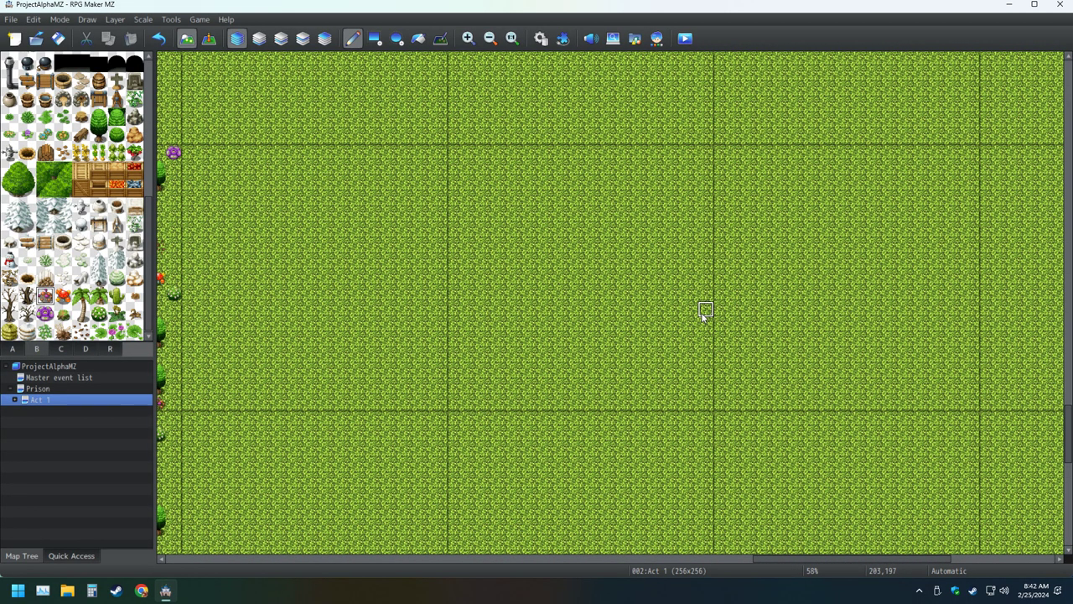
pyautogui.keyDown('ctrl'); pyautogui.scroll(-1, 703, 316); pyautogui.keyUp('ctrl')
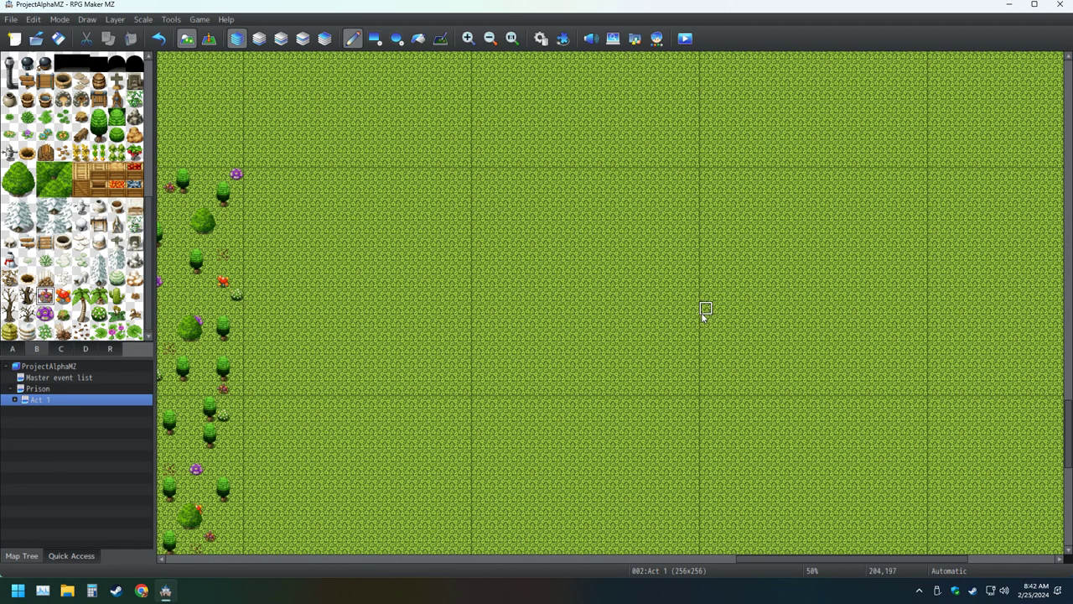
pyautogui.keyDown('ctrl'); pyautogui.scroll(-1, 702, 316); pyautogui.keyUp('ctrl')
pyautogui.scroll(-5, 698, 310)
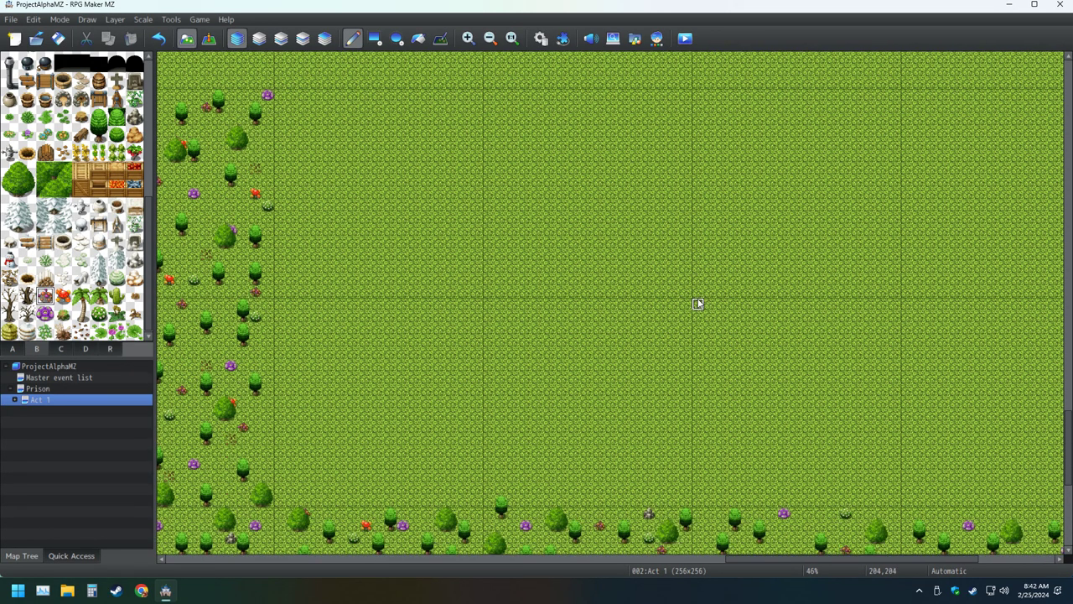
pyautogui.keyDown('ctrl'); pyautogui.scroll(1, 697, 298); pyautogui.keyUp('ctrl')
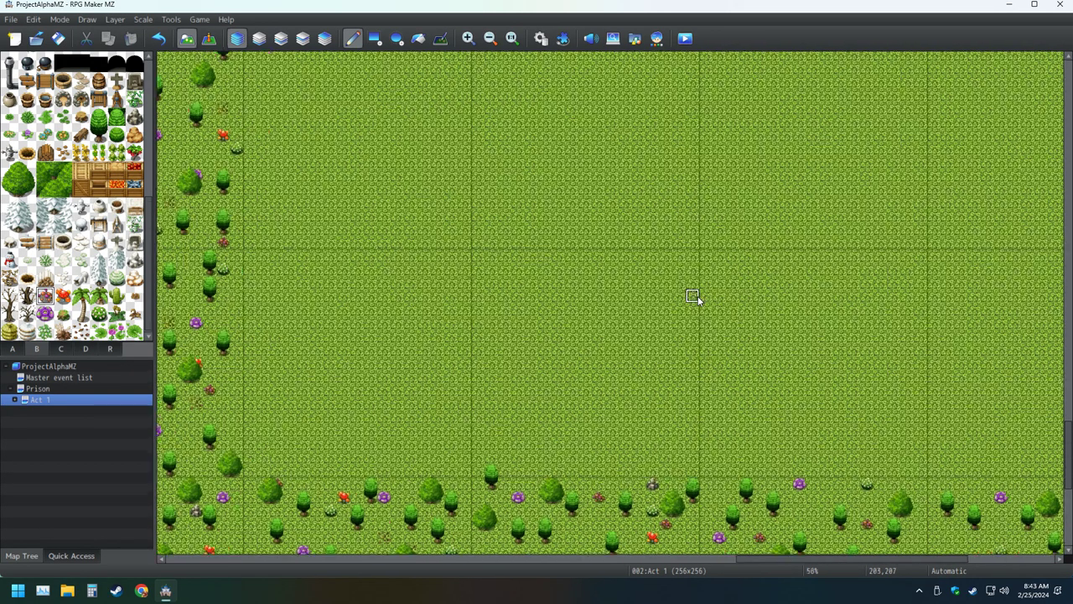
pyautogui.keyDown('ctrl'); pyautogui.scroll(-2, 696, 297); pyautogui.keyUp('ctrl')
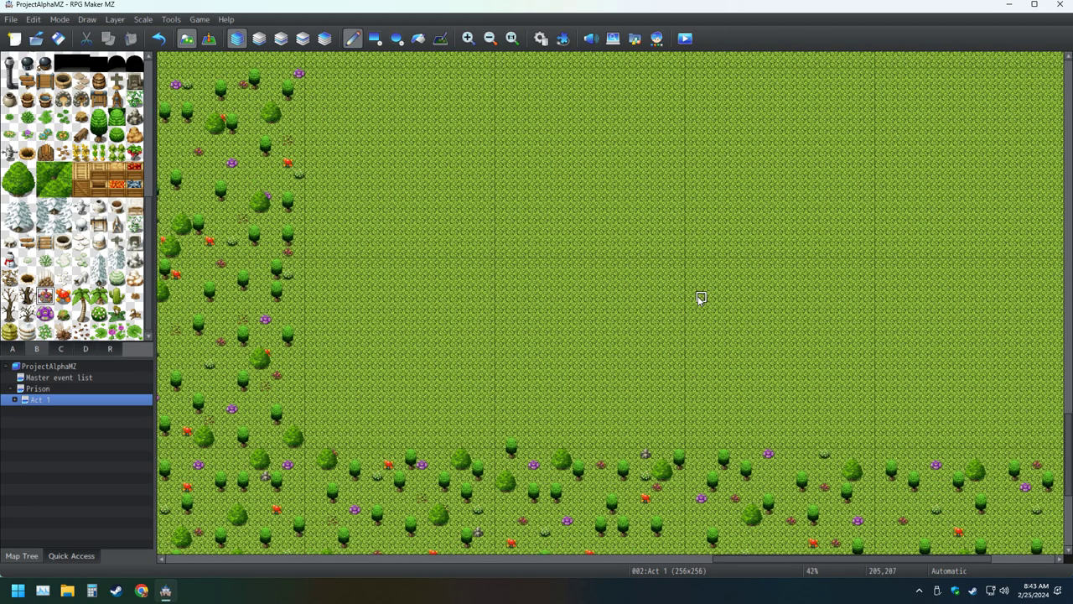
pyautogui.keyDown('ctrl'); pyautogui.scroll(-1, 700, 298); pyautogui.keyUp('ctrl')
pyautogui.hscroll(3, 756, 294)
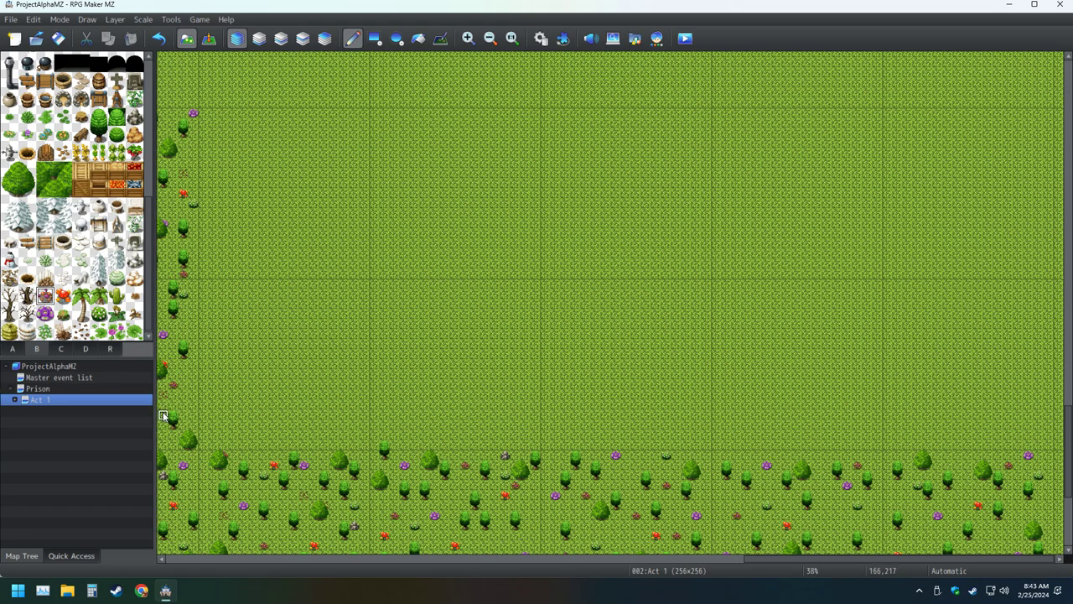
pyautogui.click(101, 124)
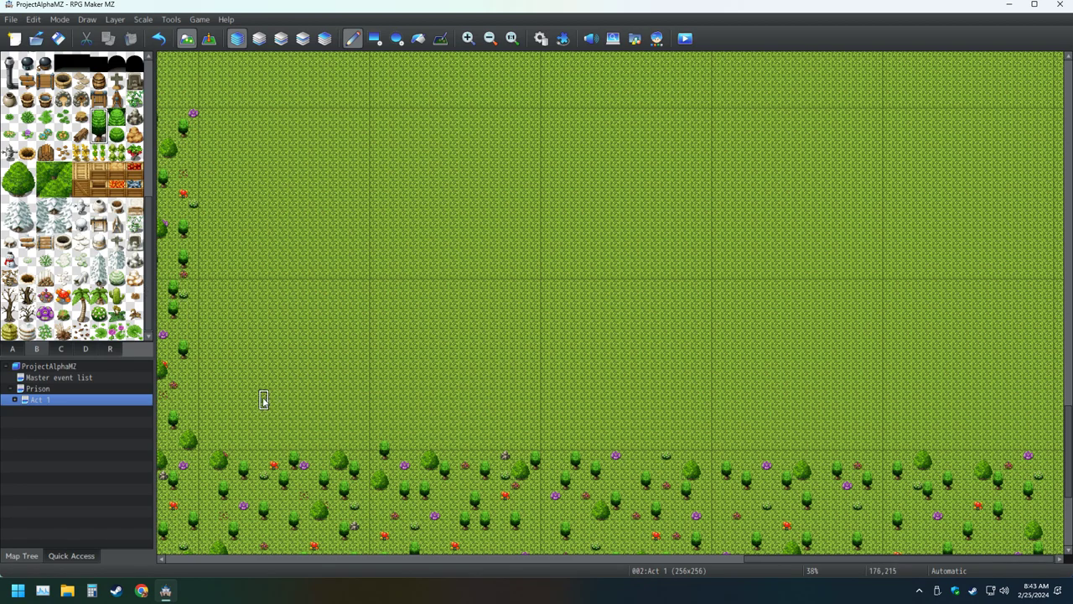
pyautogui.click(234, 420)
pyautogui.click(304, 352)
pyautogui.click(333, 430)
pyautogui.click(335, 331)
pyautogui.click(253, 340)
pyautogui.click(244, 319)
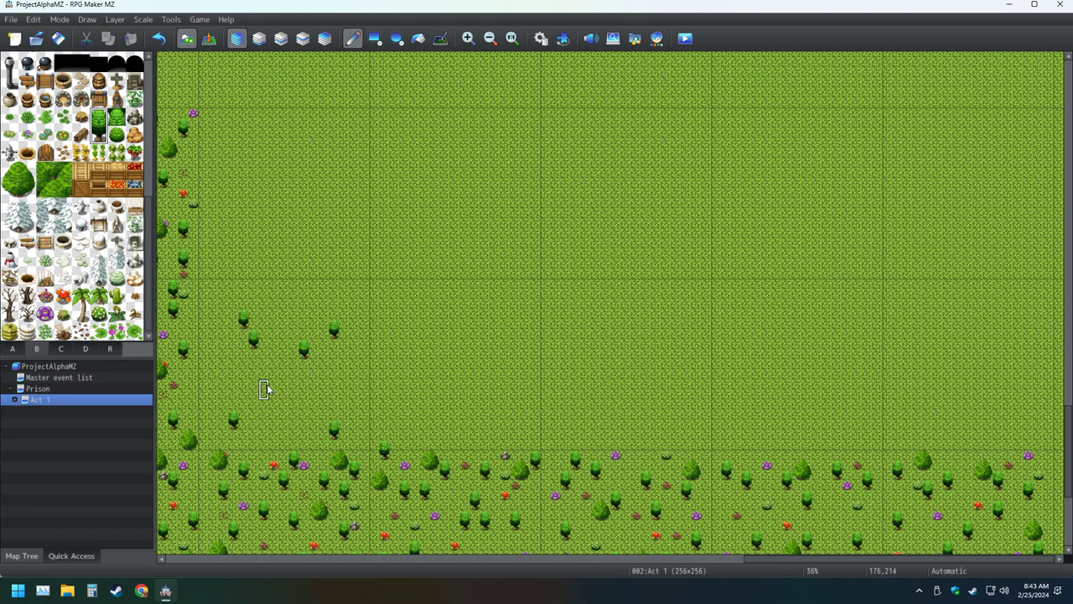
pyautogui.click(283, 400)
pyautogui.click(295, 312)
pyautogui.click(213, 379)
pyautogui.click(346, 379)
# - Scatter narrow green trees over the northern square directly above the newly planted one
pyautogui.click(252, 222)
pyautogui.click(233, 139)
pyautogui.click(335, 158)
pyautogui.click(363, 259)
pyautogui.click(294, 139)
pyautogui.click(294, 250)
pyautogui.click(241, 198)
pyautogui.click(323, 218)
pyautogui.click(343, 138)
pyautogui.click(283, 177)
pyautogui.click(263, 138)
pyautogui.click(235, 270)
pyautogui.click(293, 209)
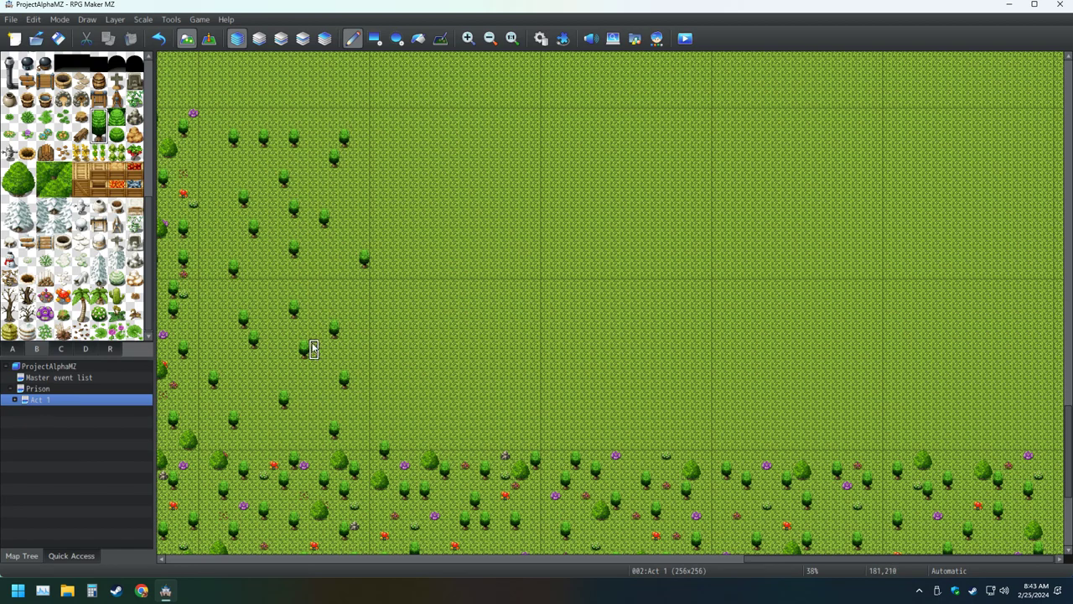
# - Fill gaps with more narrow green trees in both squares of the column bordering the finished forest
pyautogui.click(245, 377)
pyautogui.click(345, 308)
pyautogui.click(283, 430)
pyautogui.click(343, 198)
pyautogui.click(213, 178)
pyautogui.click(313, 129)
pyautogui.click(324, 268)
# - Scatter narrow green trees over the northern square of the next grass column to the east
pyautogui.click(424, 138)
pyautogui.click(424, 249)
pyautogui.click(506, 168)
pyautogui.click(494, 258)
pyautogui.click(424, 199)
pyautogui.click(395, 168)
pyautogui.click(394, 118)
pyautogui.click(384, 257)
pyautogui.click(474, 188)
pyautogui.click(515, 138)
pyautogui.click(485, 258)
pyautogui.click(525, 209)
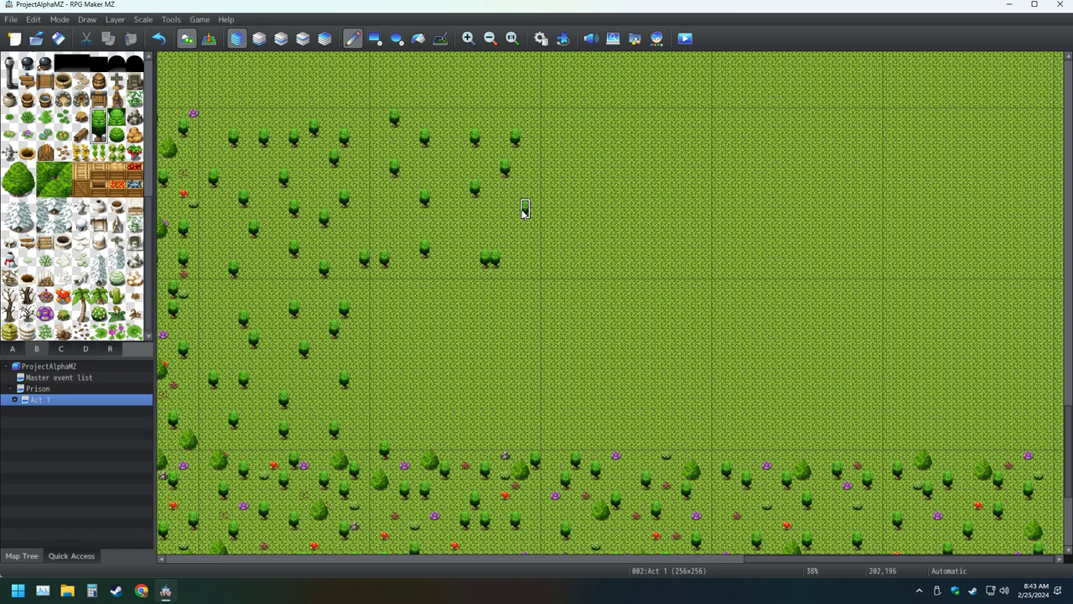
# - Scatter narrow green trees over the southern square of the second grass column east of the finished forest
pyautogui.click(424, 359)
pyautogui.click(414, 318)
pyautogui.click(414, 400)
pyautogui.click(485, 329)
pyautogui.click(515, 409)
pyautogui.click(465, 319)
pyautogui.click(465, 428)
pyautogui.click(514, 339)
pyautogui.click(465, 389)
pyautogui.click(384, 358)
pyautogui.click(404, 437)
pyautogui.click(384, 308)
pyautogui.click(464, 288)
pyautogui.click(515, 290)
# - Fill gaps with more narrow green trees in the northern square of the second grass column
pyautogui.click(445, 228)
pyautogui.click(405, 209)
pyautogui.click(434, 168)
pyautogui.click(455, 137)
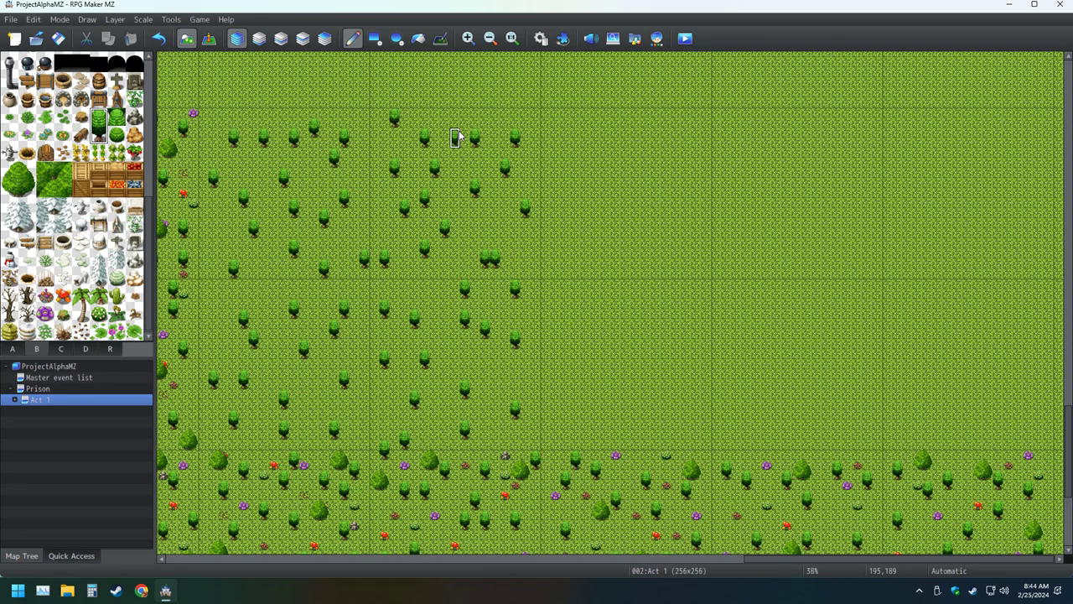
pyautogui.click(484, 238)
pyautogui.click(525, 188)
pyautogui.click(524, 269)
pyautogui.click(445, 268)
pyautogui.click(394, 228)
# - Add four more narrow green trees to the lower part of the second column's southern square
pyautogui.click(495, 379)
pyautogui.click(434, 429)
pyautogui.click(455, 369)
pyautogui.click(495, 429)
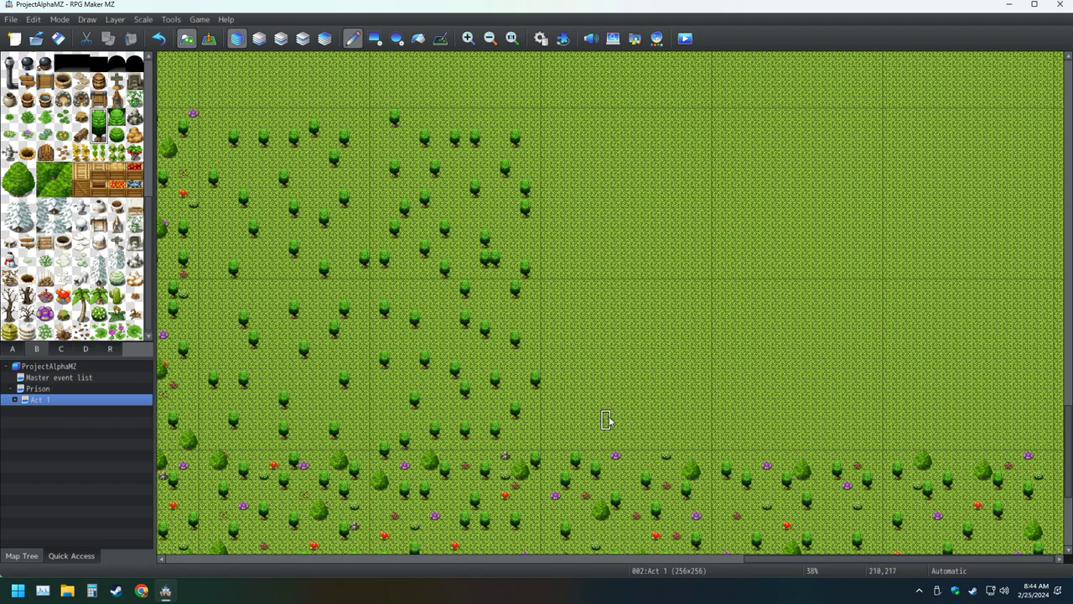
# - Scatter narrow green trees over the southern square of the third grass column
pyautogui.click(565, 300)
pyautogui.click(575, 429)
pyautogui.click(625, 368)
pyautogui.click(605, 319)
pyautogui.click(646, 429)
pyautogui.click(695, 331)
pyautogui.click(665, 290)
pyautogui.click(685, 421)
pyautogui.click(656, 358)
pyautogui.click(556, 399)
pyautogui.click(575, 348)
pyautogui.click(646, 310)
pyautogui.click(605, 419)
pyautogui.click(666, 399)
pyautogui.click(696, 311)
pyautogui.click(585, 378)
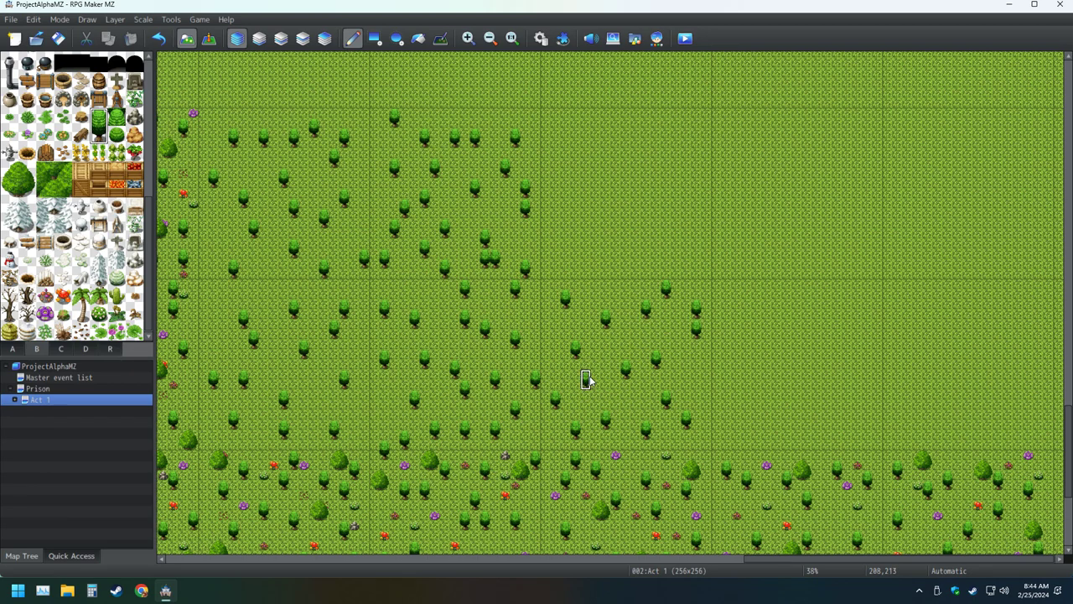
pyautogui.click(585, 309)
pyautogui.click(646, 349)
pyautogui.click(696, 389)
pyautogui.click(573, 337)
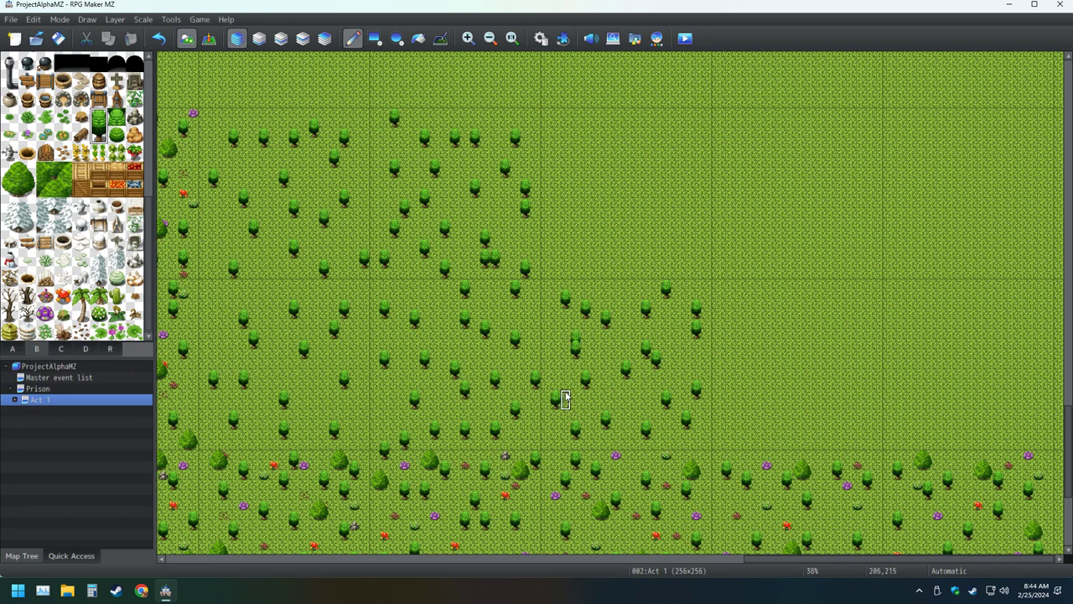
pyautogui.click(546, 348)
# - Scatter narrow green trees over the northern square of the third grass column
pyautogui.click(565, 137)
pyautogui.click(635, 128)
pyautogui.click(597, 238)
pyautogui.click(695, 148)
pyautogui.click(696, 248)
pyautogui.click(606, 178)
pyautogui.click(615, 146)
pyautogui.click(567, 229)
pyautogui.click(655, 177)
pyautogui.click(645, 248)
pyautogui.click(595, 198)
pyautogui.click(665, 223)
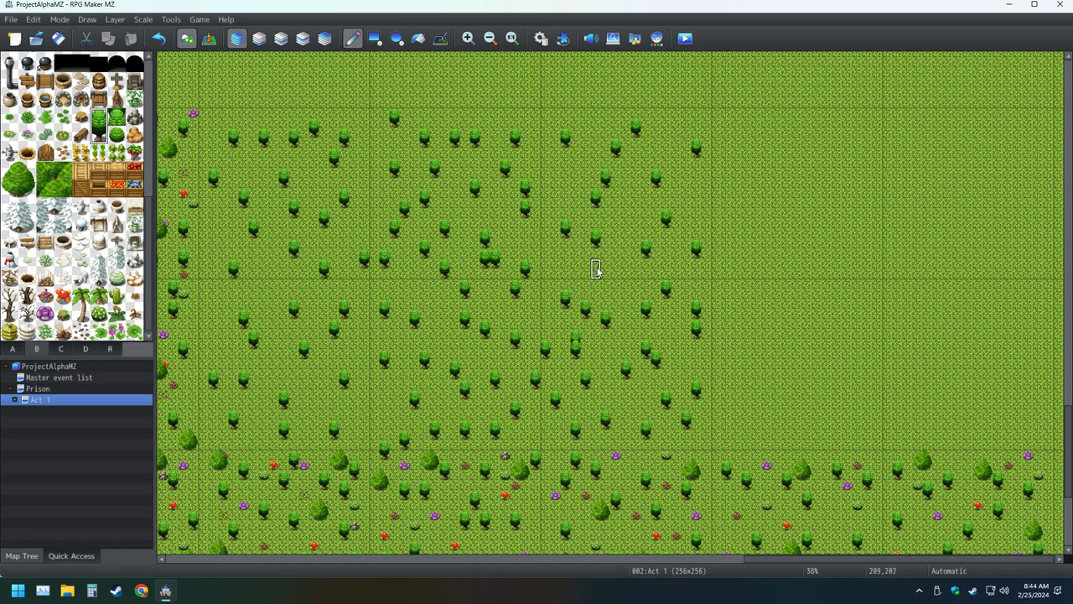
pyautogui.click(636, 198)
pyautogui.click(575, 178)
pyautogui.click(575, 278)
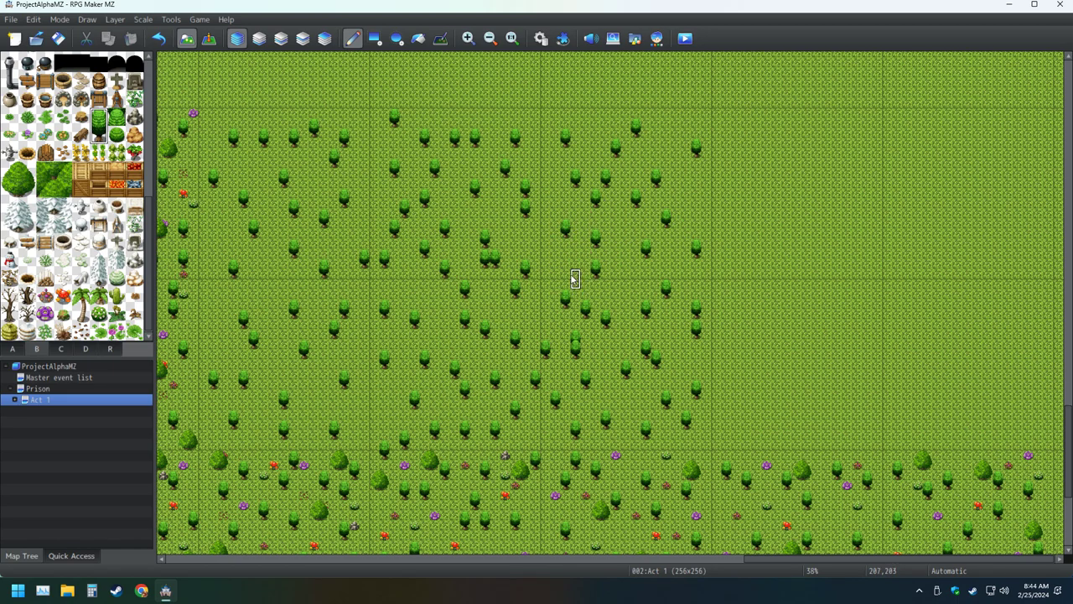
pyautogui.click(645, 160)
pyautogui.click(687, 139)
pyautogui.click(625, 238)
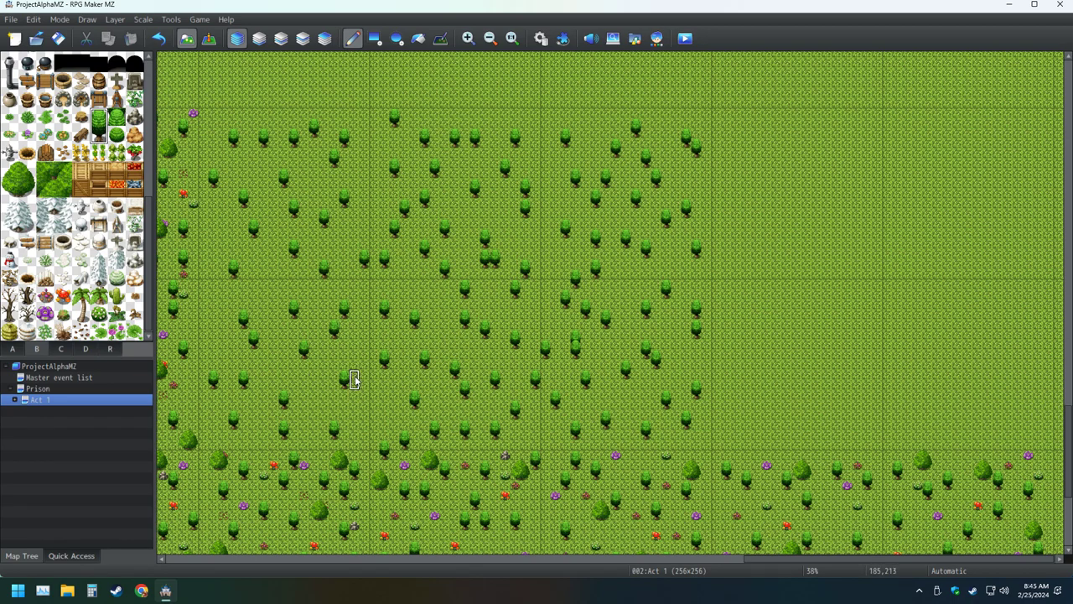
# - Examine the whole map to compare the planted forest with the grassland that is still empty
pyautogui.keyDown('ctrl'); pyautogui.scroll(-3, 455, 367); pyautogui.keyUp('ctrl')
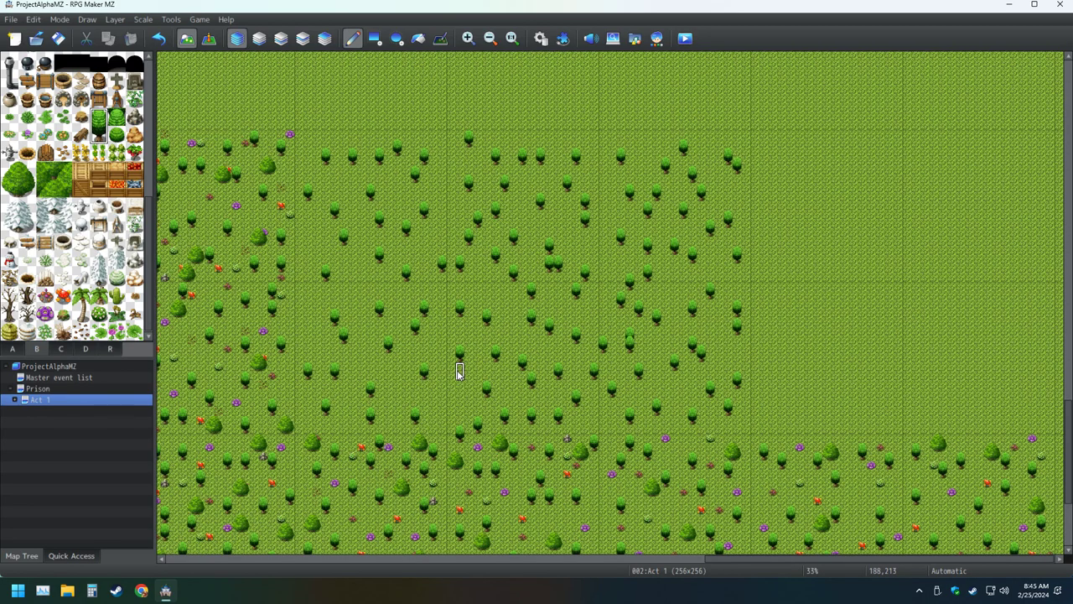
pyautogui.keyDown('ctrl'); pyautogui.scroll(-2, 457, 370); pyautogui.keyUp('ctrl')
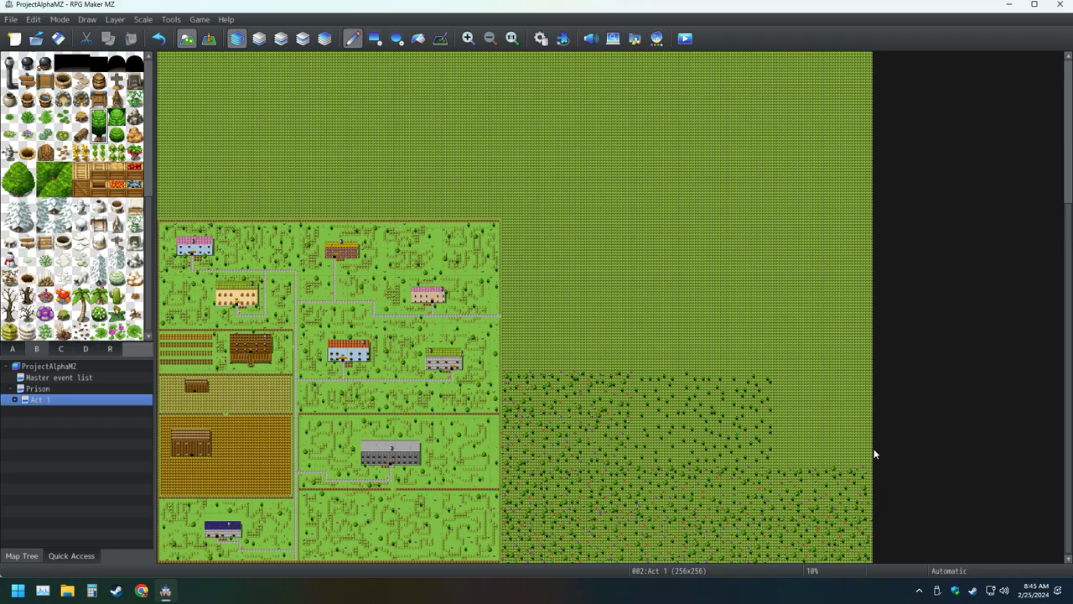
pyautogui.scroll(2, 873, 453)
pyautogui.keyDown('ctrl'); pyautogui.scroll(6, 858, 457); pyautogui.keyUp('ctrl')
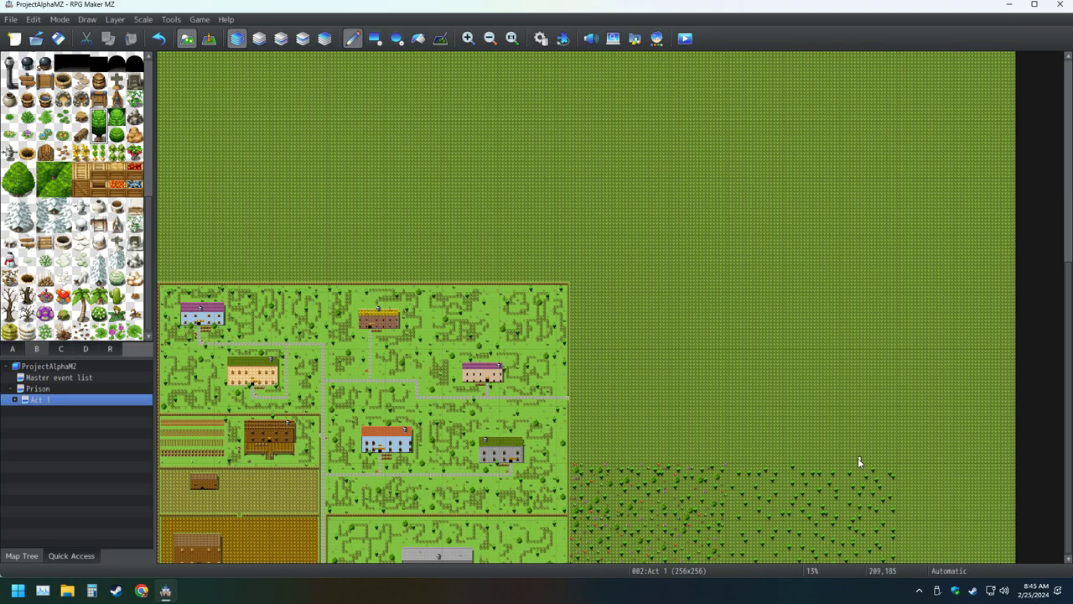
pyautogui.keyDown('ctrl'); pyautogui.scroll(-1, 855, 458); pyautogui.keyUp('ctrl')
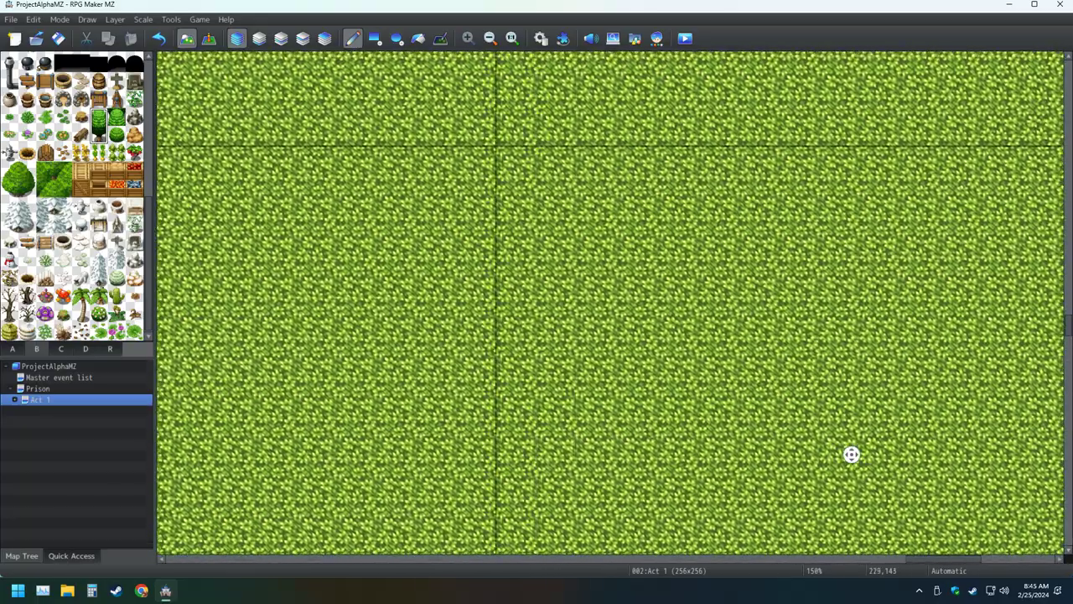
pyautogui.keyDown('ctrl'); pyautogui.scroll(-2, 1053, 445); pyautogui.keyUp('ctrl')
pyautogui.keyDown('ctrl'); pyautogui.scroll(-8, 1054, 444); pyautogui.keyUp('ctrl')
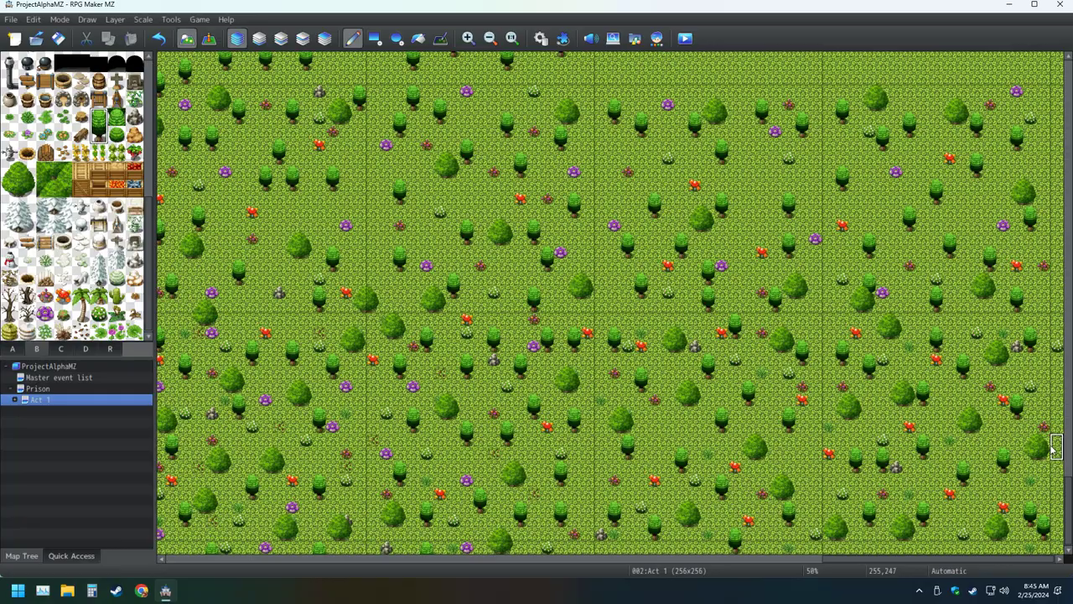
pyautogui.keyDown('ctrl'); pyautogui.scroll(-3, 1054, 446); pyautogui.keyUp('ctrl')
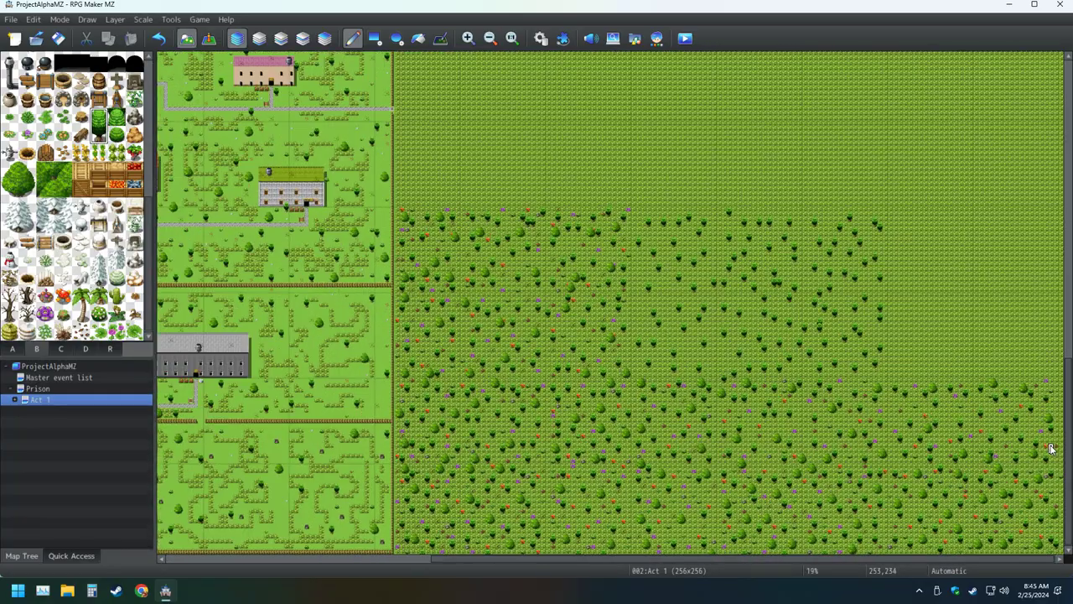
pyautogui.keyDown('ctrl'); pyautogui.scroll(4, 1051, 448); pyautogui.keyUp('ctrl')
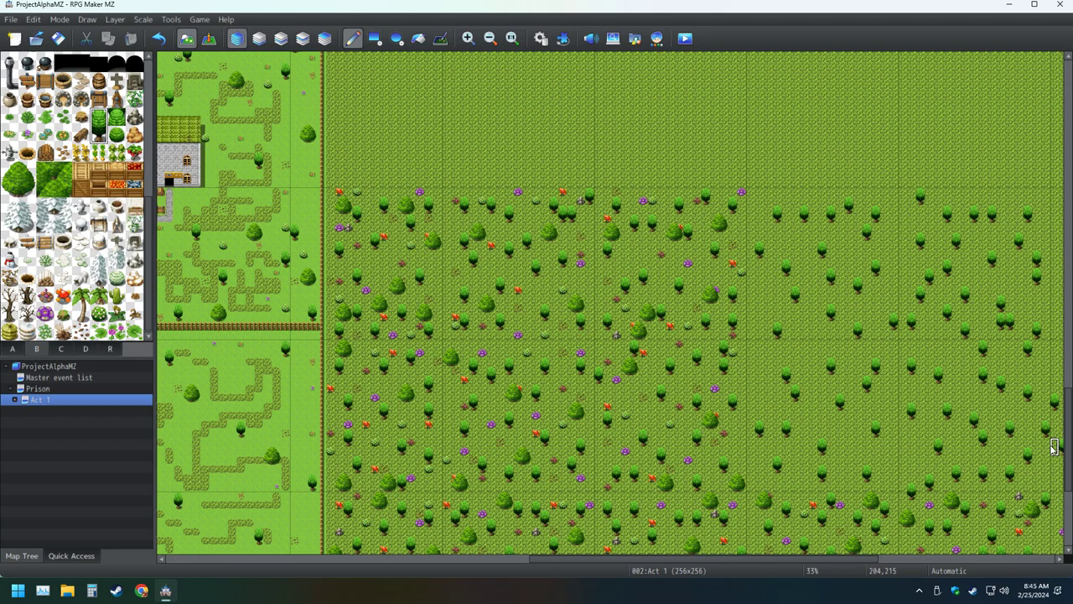
pyautogui.moveTo(729, 398); pyautogui.dragTo(826, 401, button='middle')
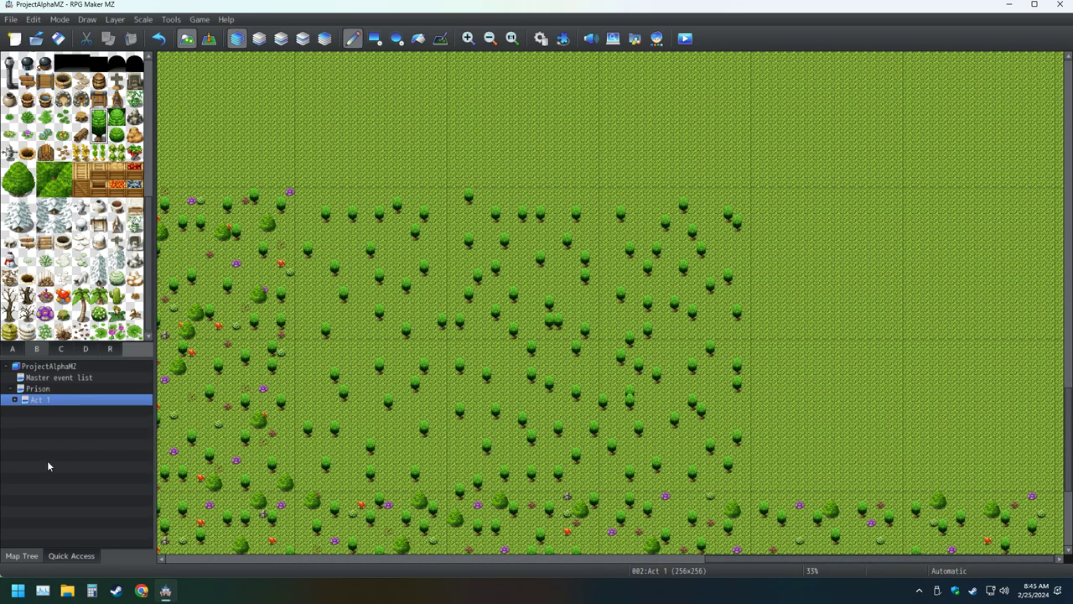
# - Set the Act 1 map's width to 255 in its properties
pyautogui.rightClick(73, 401)
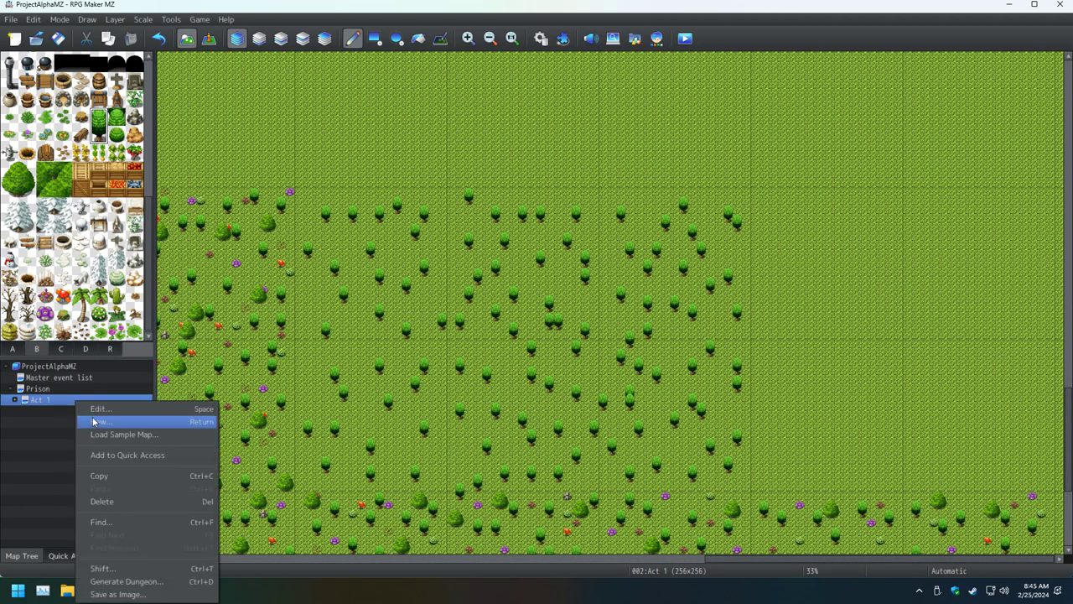
pyautogui.click(96, 410)
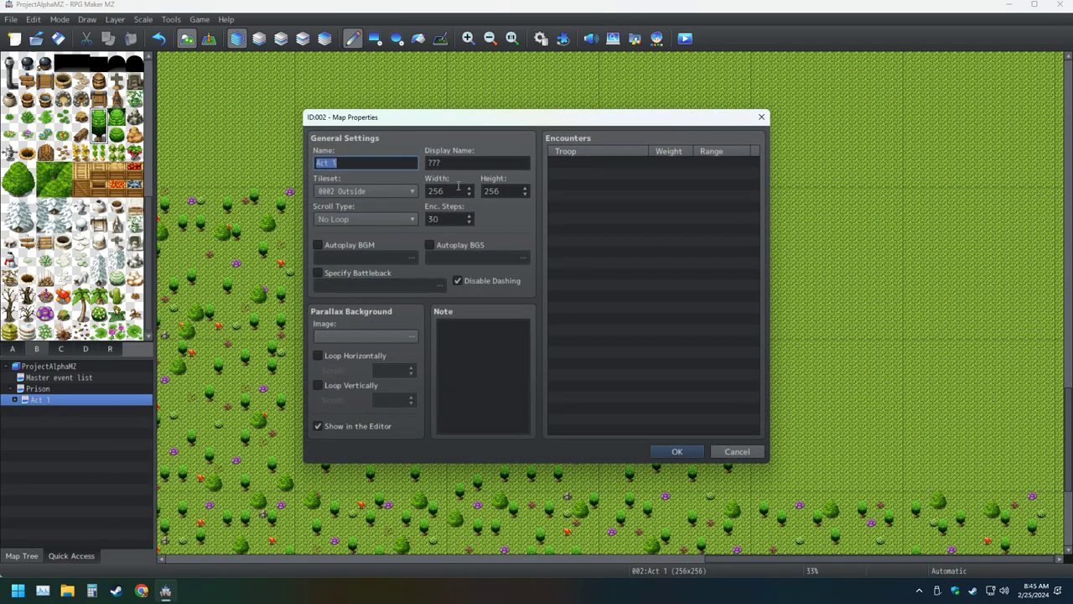
pyautogui.click(456, 191)
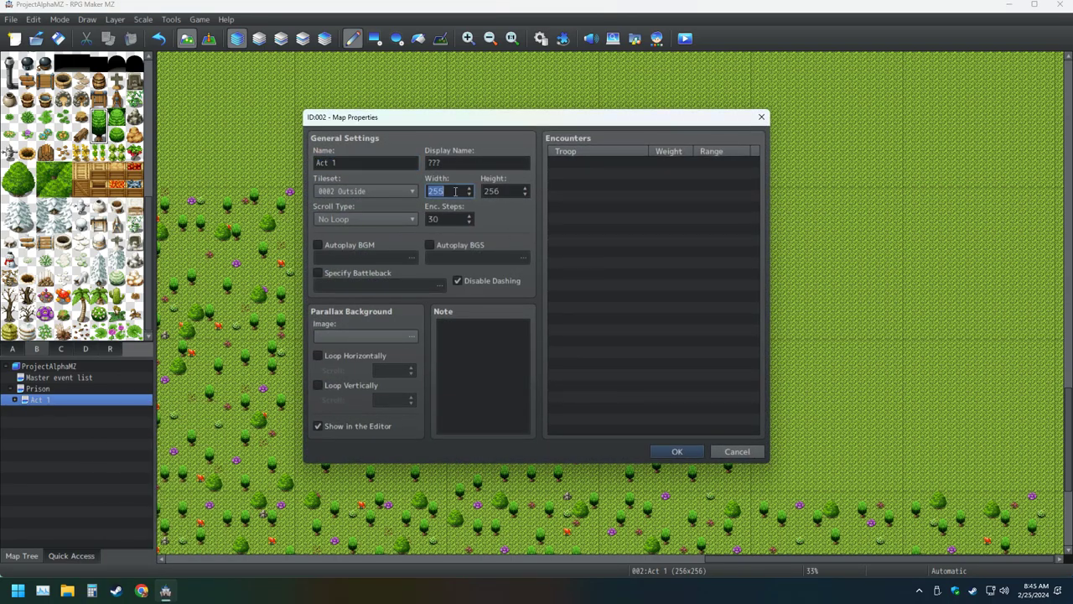
pyautogui.click(677, 452)
pyautogui.scroll(-3, 593, 480)
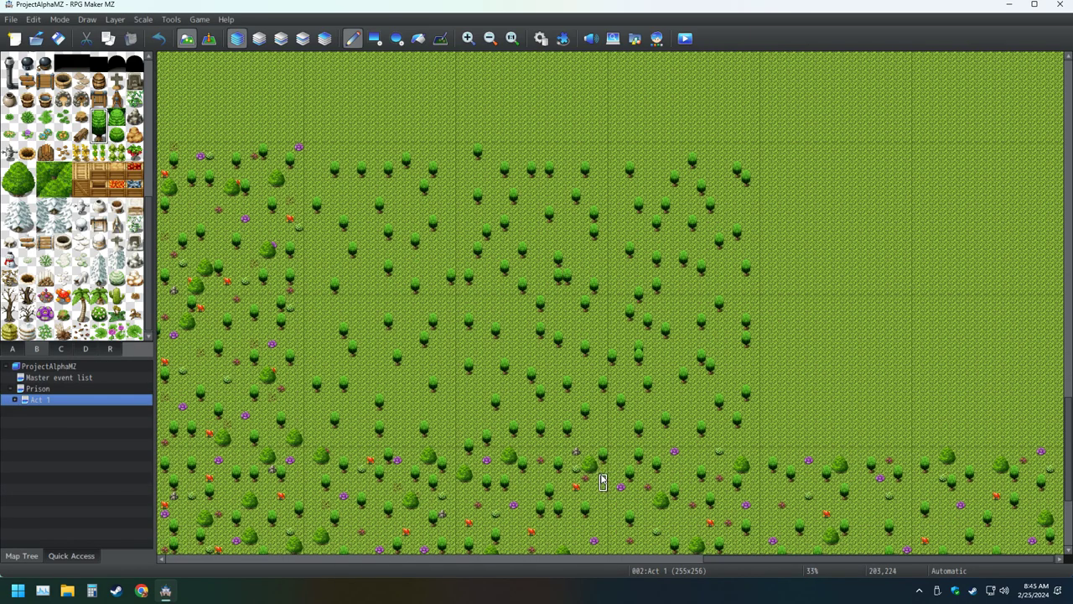
# - Check the map's western part and set the Act 1 map's width back to 256
pyautogui.scroll(-5, 592, 480)
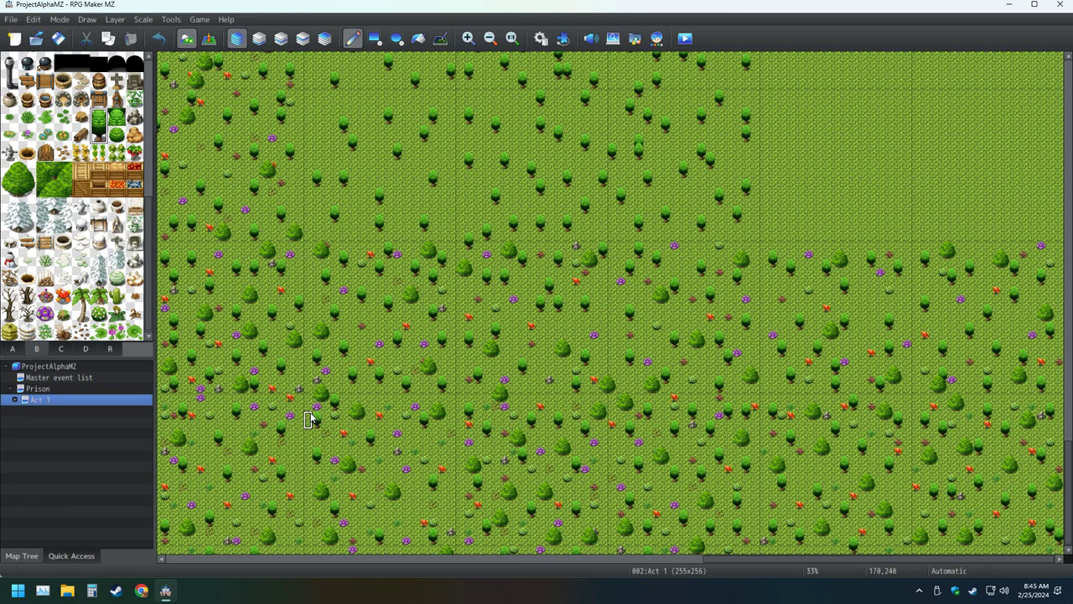
pyautogui.middleClick(569, 442)
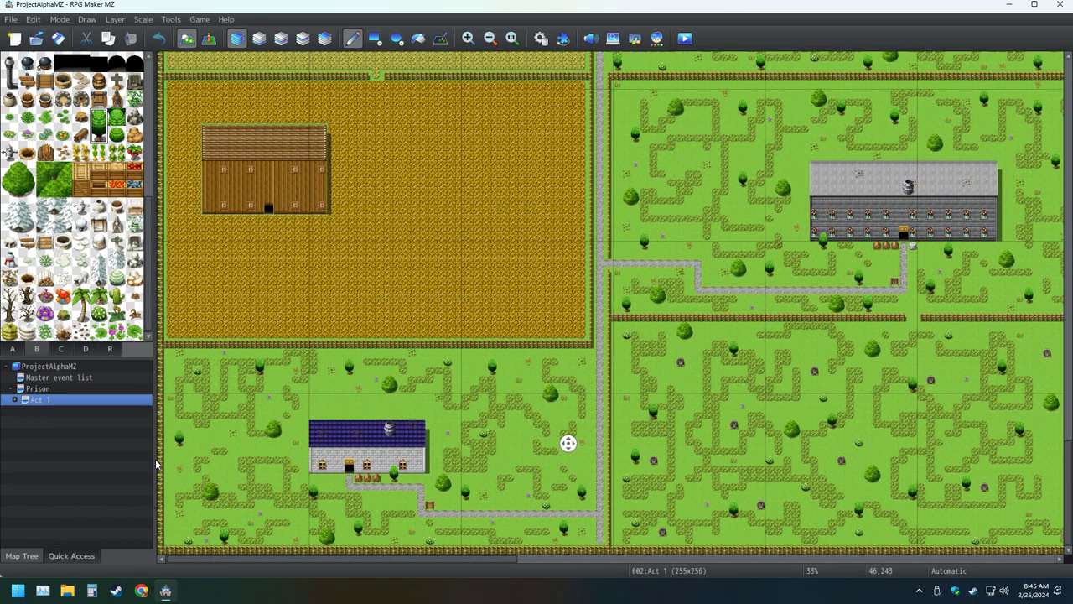
pyautogui.middleClick(156, 464)
pyautogui.rightClick(100, 400)
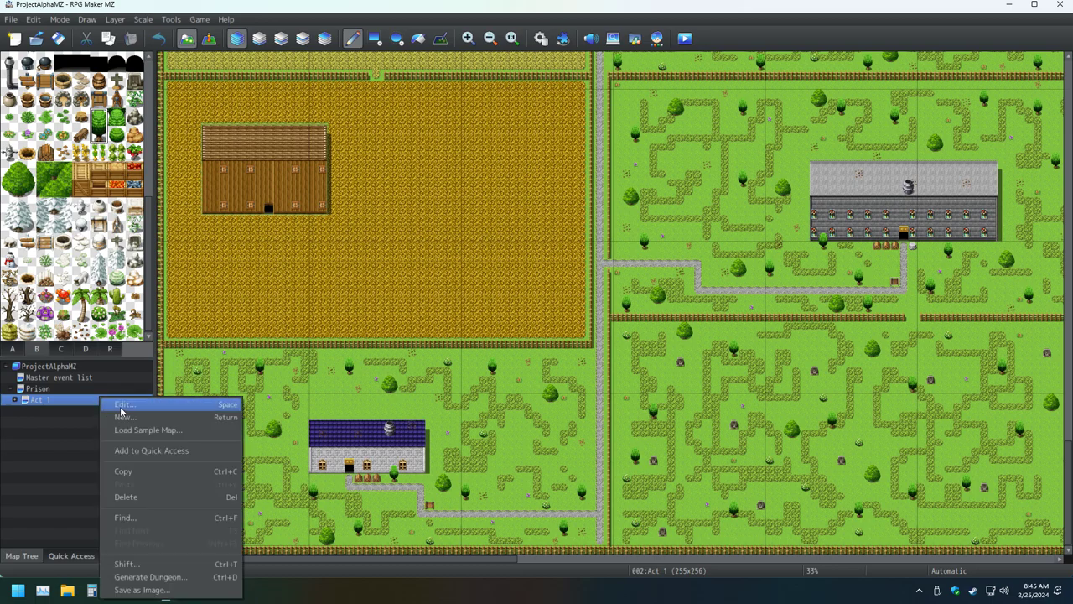
pyautogui.click(122, 408)
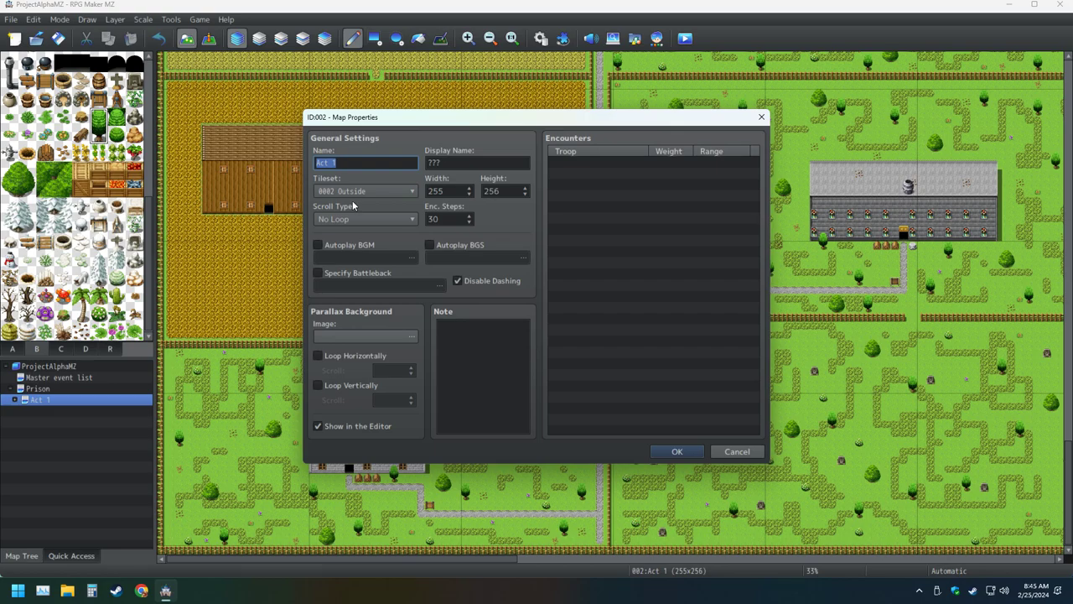
pyautogui.moveTo(352, 205)
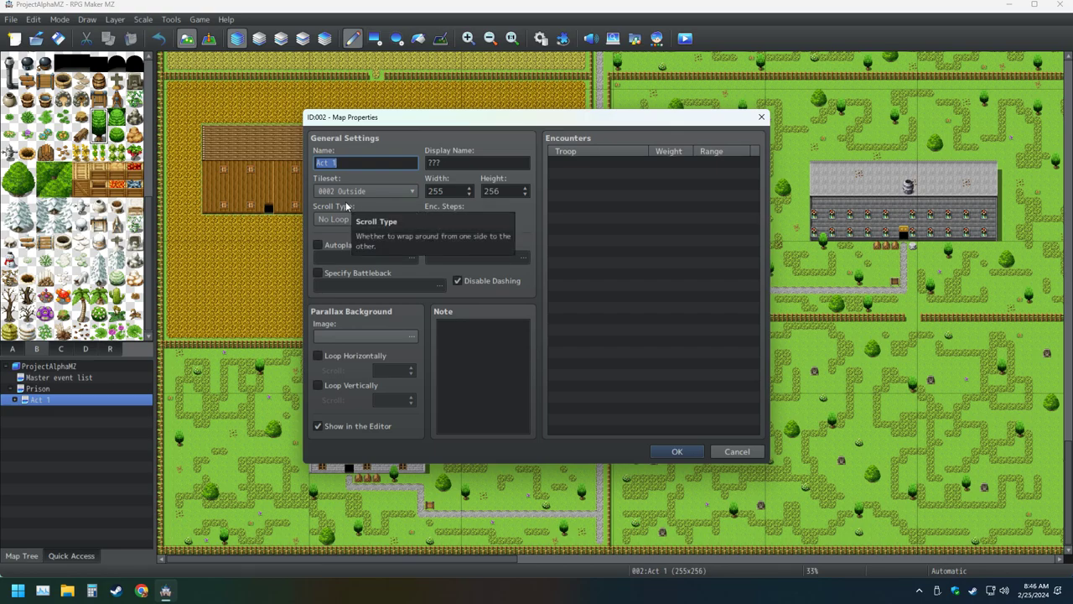
pyautogui.click(676, 451)
# - Fill the blank column along the map's eastern edge with grass and save the project
pyautogui.middleClick(532, 498)
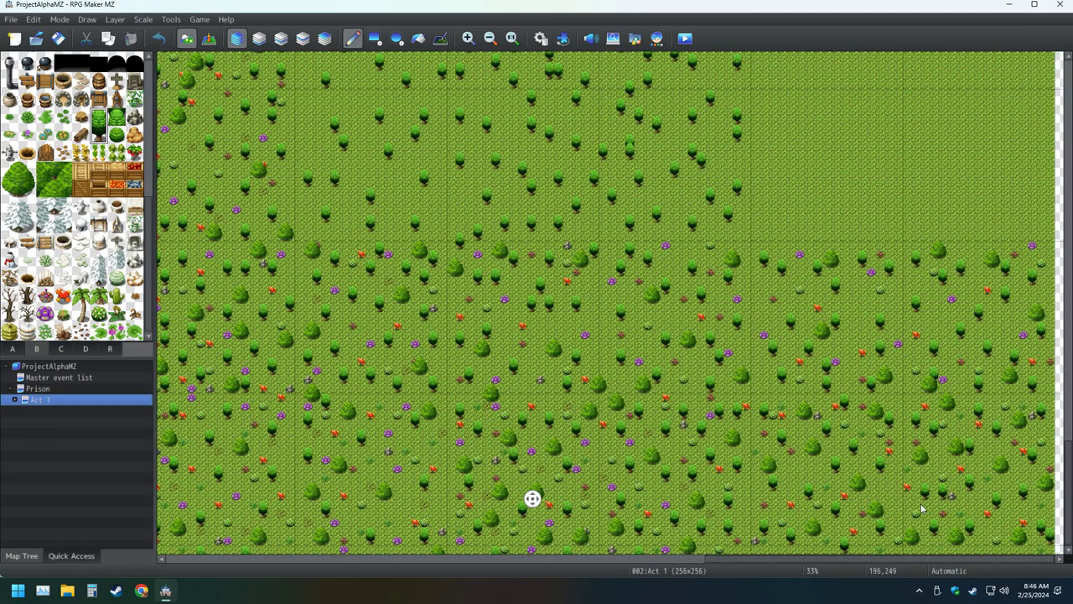
pyautogui.middleClick(925, 510)
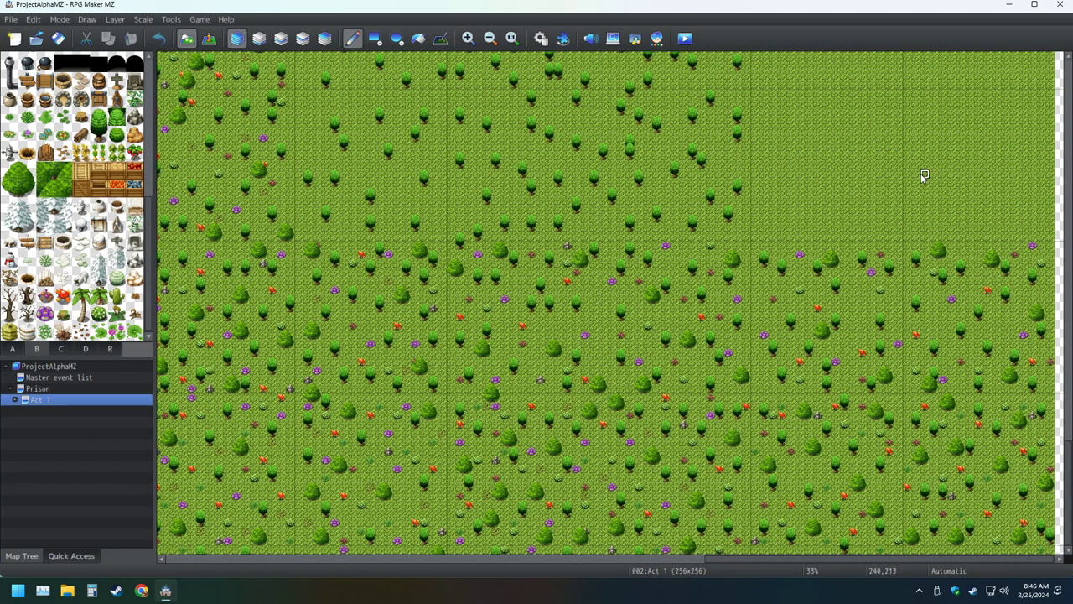
pyautogui.click(440, 39)
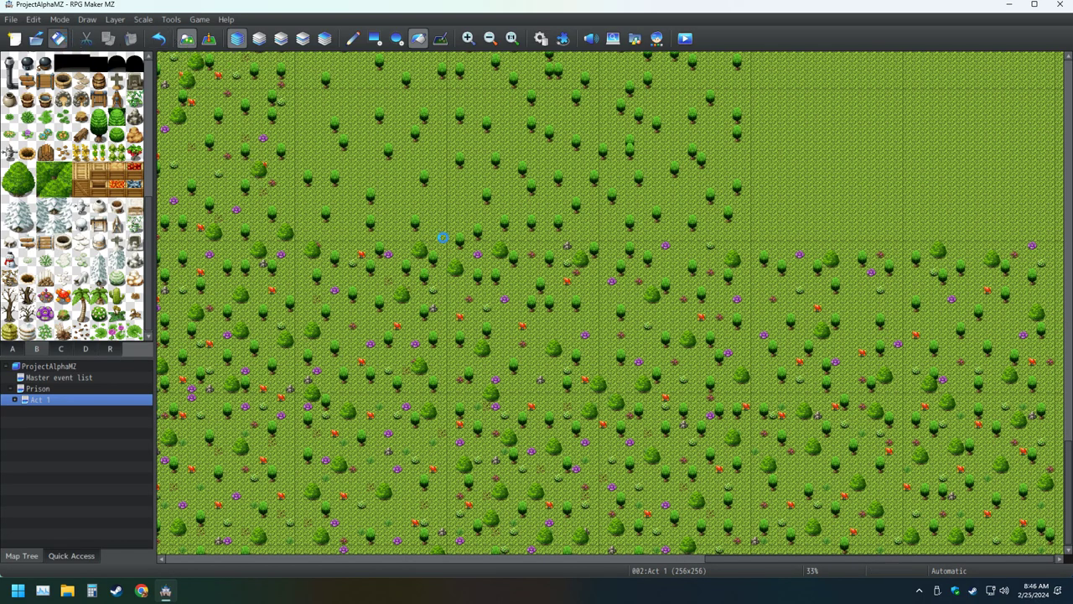
pyautogui.click(353, 38)
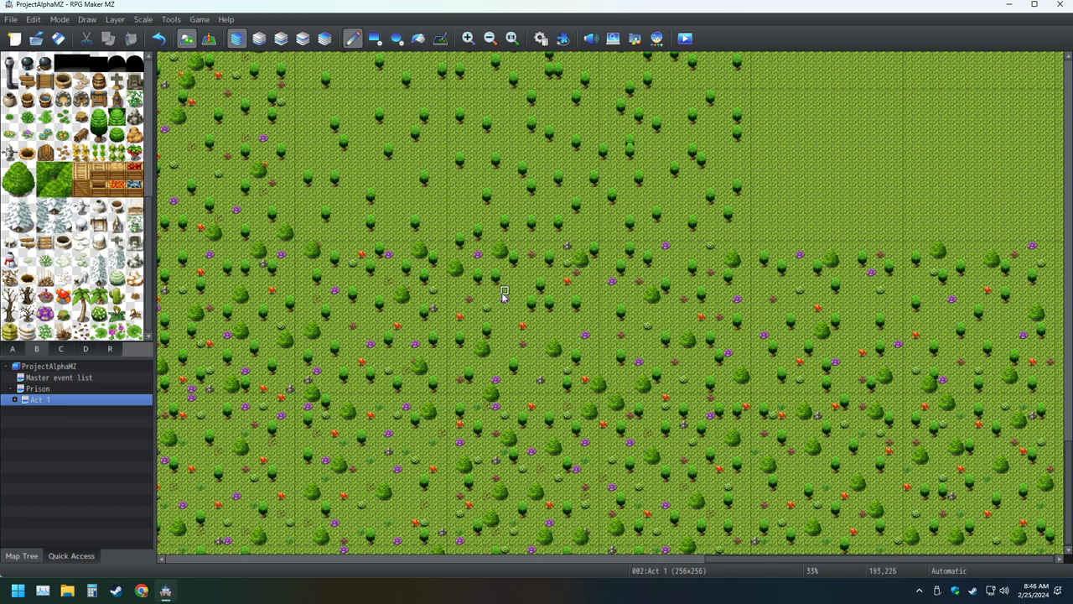
# - Pick the narrow green tree tile and plant four trees in the northern square of the fourth grass column
pyautogui.scroll(5, 611, 356)
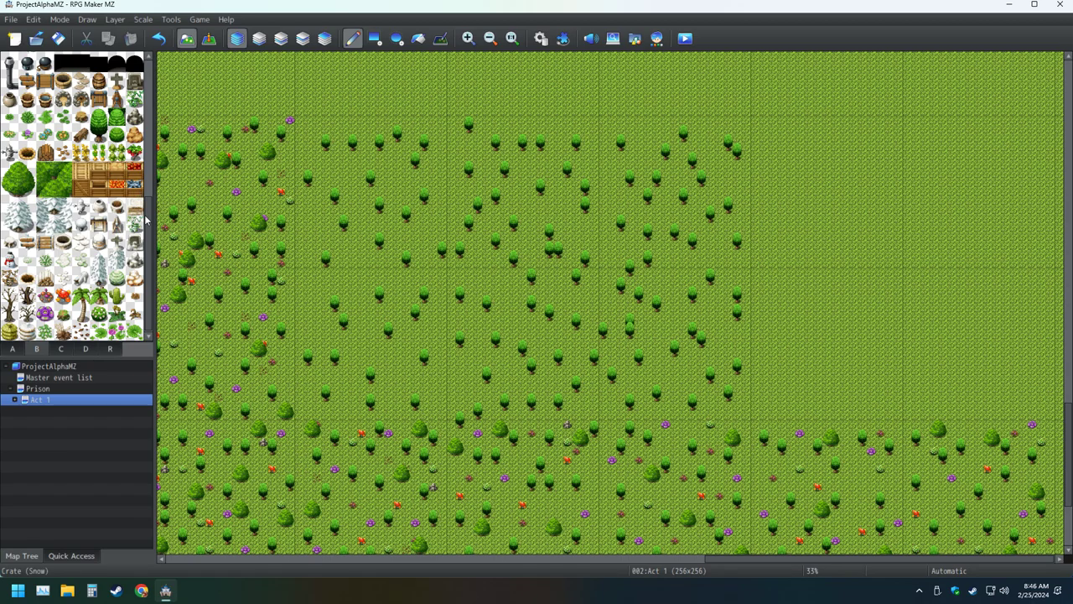
pyautogui.moveTo(99, 116); pyautogui.dragTo(100, 135)
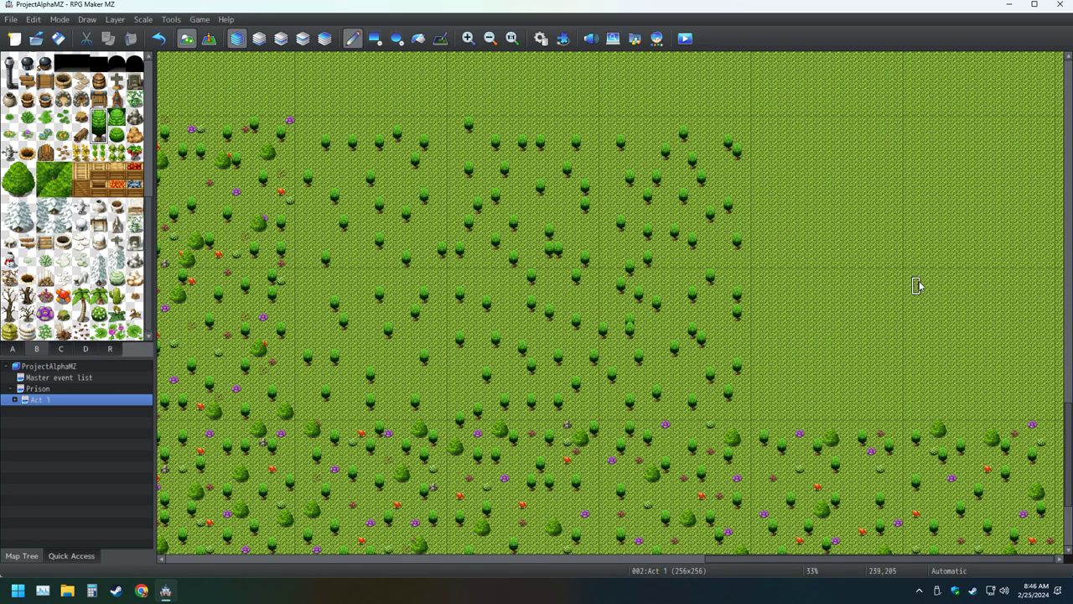
pyautogui.click(791, 152)
pyautogui.click(835, 213)
pyautogui.click(871, 153)
pyautogui.click(808, 223)
# - Scatter seven narrow green trees over the southern square of the fourth grass column
pyautogui.click(790, 331)
pyautogui.click(870, 294)
pyautogui.click(844, 376)
pyautogui.click(764, 391)
pyautogui.click(828, 303)
pyautogui.click(817, 383)
pyautogui.click(888, 339)
# - Plant six more narrow green trees between those in the fourth column's northern square
pyautogui.click(781, 241)
pyautogui.click(818, 160)
pyautogui.click(889, 241)
pyautogui.click(879, 215)
pyautogui.click(853, 142)
pyautogui.click(835, 250)
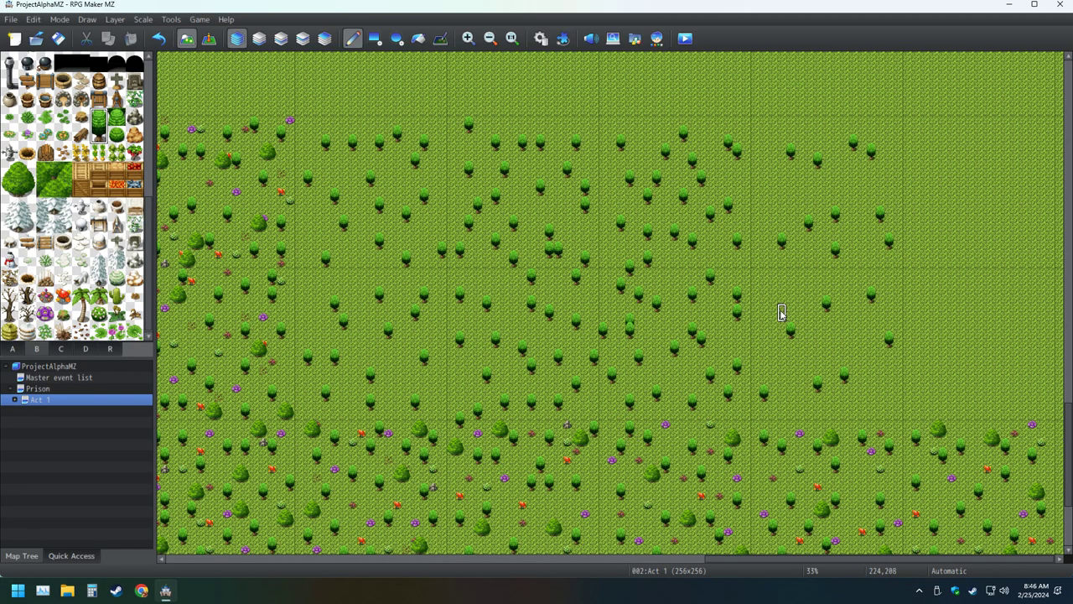
# - Fill gaps with more narrow green trees in both squares of the fourth grass column
pyautogui.keyDown('ctrl'); pyautogui.scroll(1, 779, 312); pyautogui.keyUp('ctrl')
pyautogui.middleClick(825, 308)
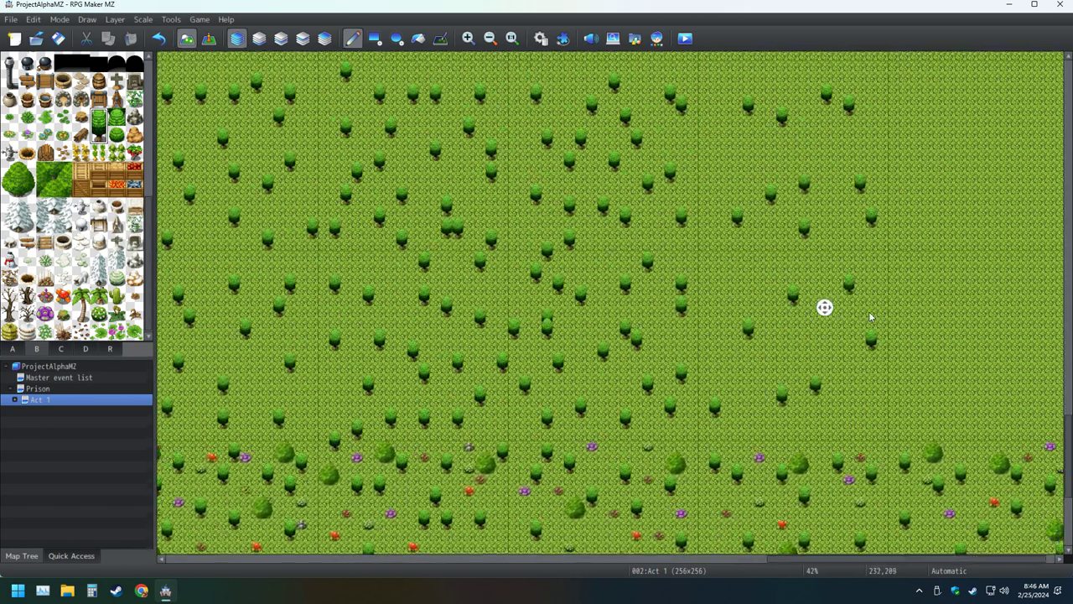
pyautogui.keyDown('ctrl'); pyautogui.scroll(-1, 836, 313); pyautogui.keyUp('ctrl')
pyautogui.middleClick(836, 312)
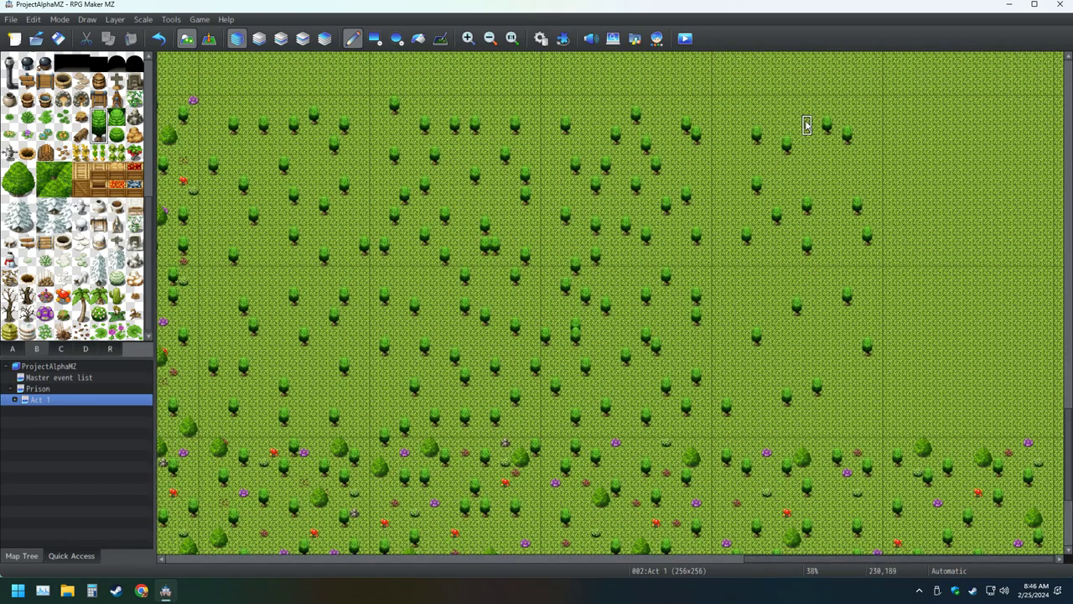
pyautogui.click(716, 116)
pyautogui.click(746, 286)
pyautogui.click(796, 346)
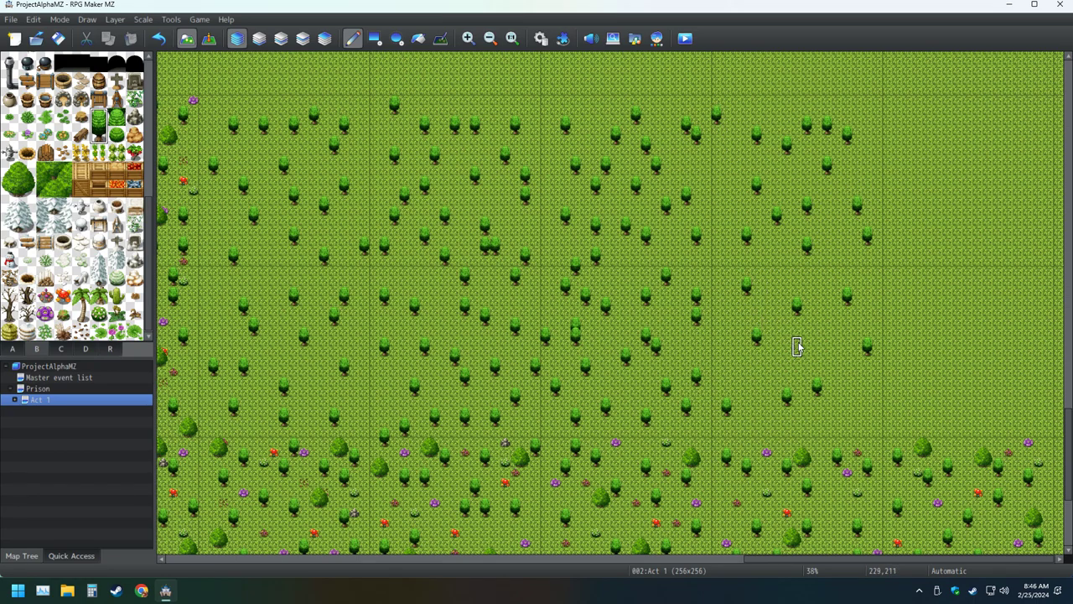
pyautogui.click(767, 386)
pyautogui.click(867, 427)
pyautogui.click(846, 365)
pyautogui.click(787, 427)
# - Scatter nine narrow green trees over the northern square of the fifth, easternmost grass column
pyautogui.click(907, 125)
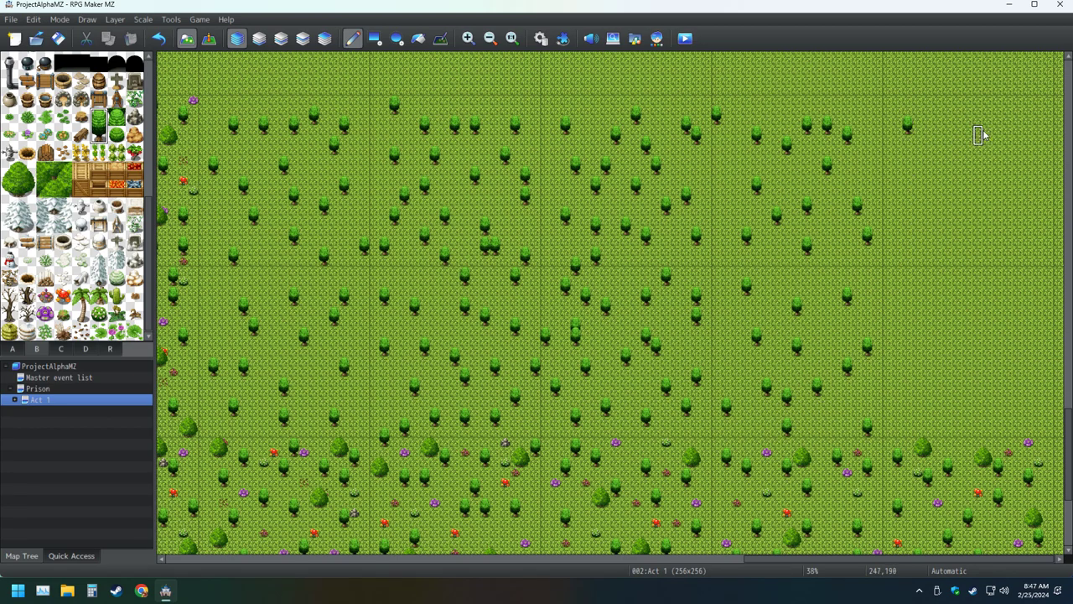
pyautogui.click(1028, 115)
pyautogui.click(937, 246)
pyautogui.click(978, 165)
pyautogui.click(1037, 255)
pyautogui.click(897, 195)
pyautogui.click(947, 125)
pyautogui.click(987, 255)
pyautogui.click(1017, 176)
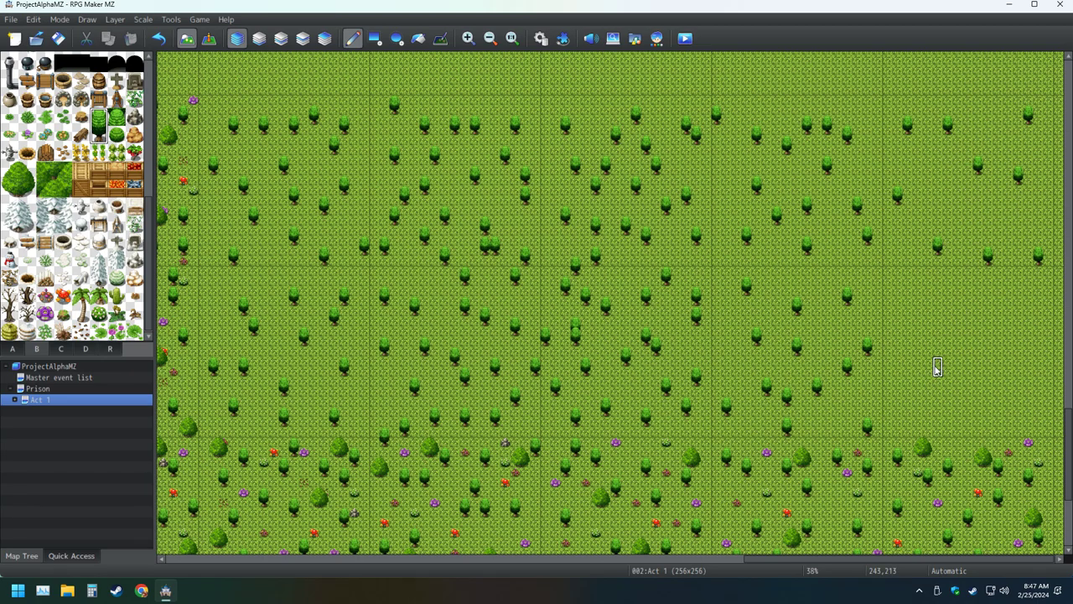
# - Plant five narrow green trees in the southern square of the easternmost grass column
pyautogui.click(919, 427)
pyautogui.click(988, 356)
pyautogui.click(907, 316)
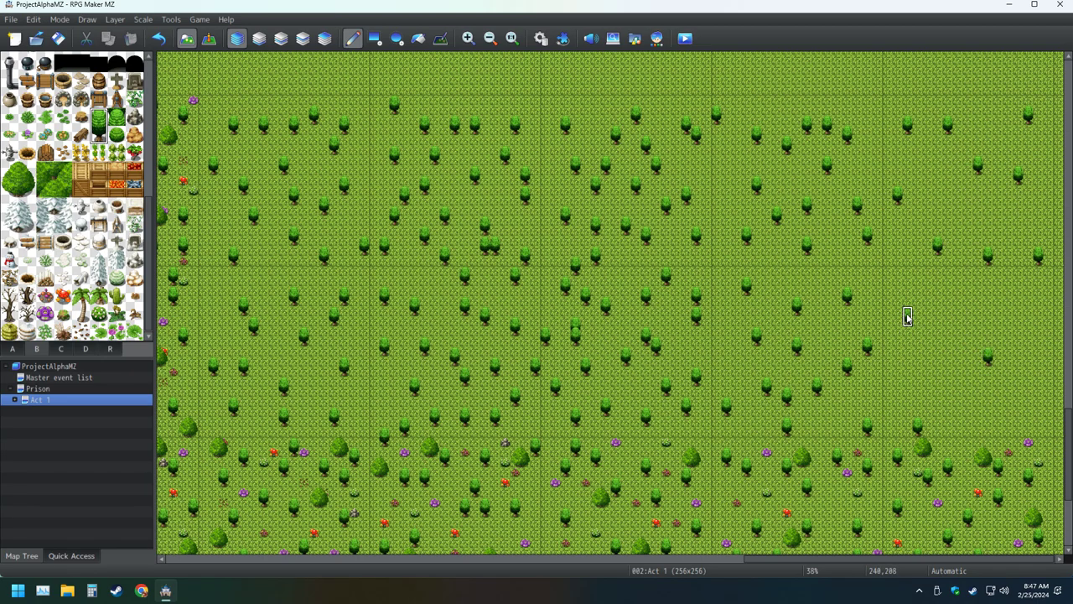
pyautogui.click(947, 307)
pyautogui.click(1017, 396)
# - Plant six more narrow green trees between those in the easternmost column's northern square
pyautogui.click(928, 176)
pyautogui.click(989, 216)
pyautogui.click(1009, 136)
pyautogui.click(1038, 216)
pyautogui.click(917, 234)
pyautogui.click(947, 204)
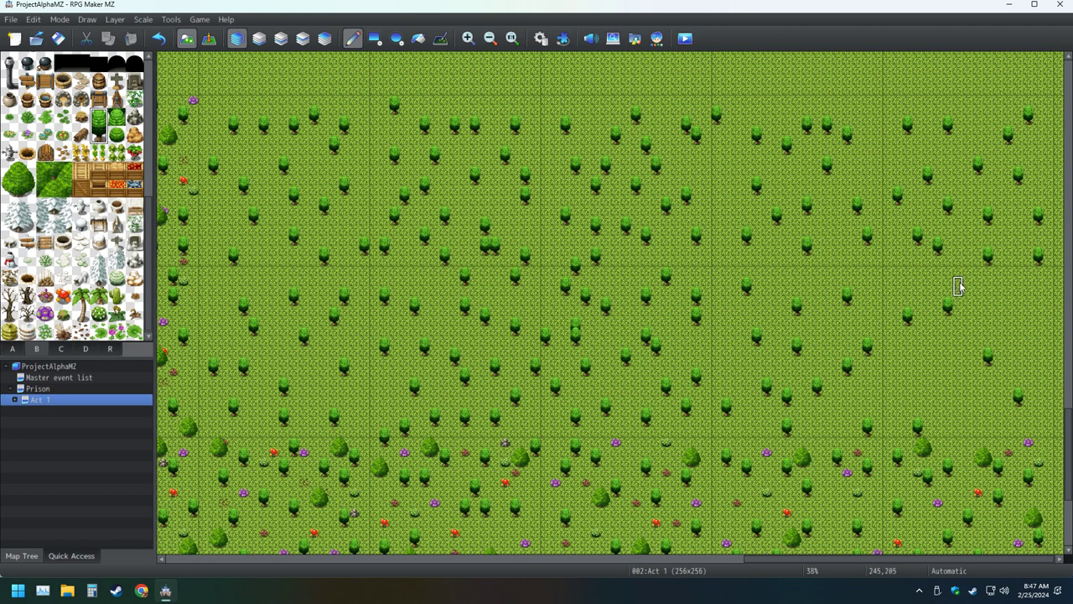
# - Add six more narrow green trees between those in the easternmost column's southern square
pyautogui.click(1018, 309)
pyautogui.click(1007, 327)
pyautogui.click(937, 397)
pyautogui.click(927, 356)
pyautogui.click(987, 408)
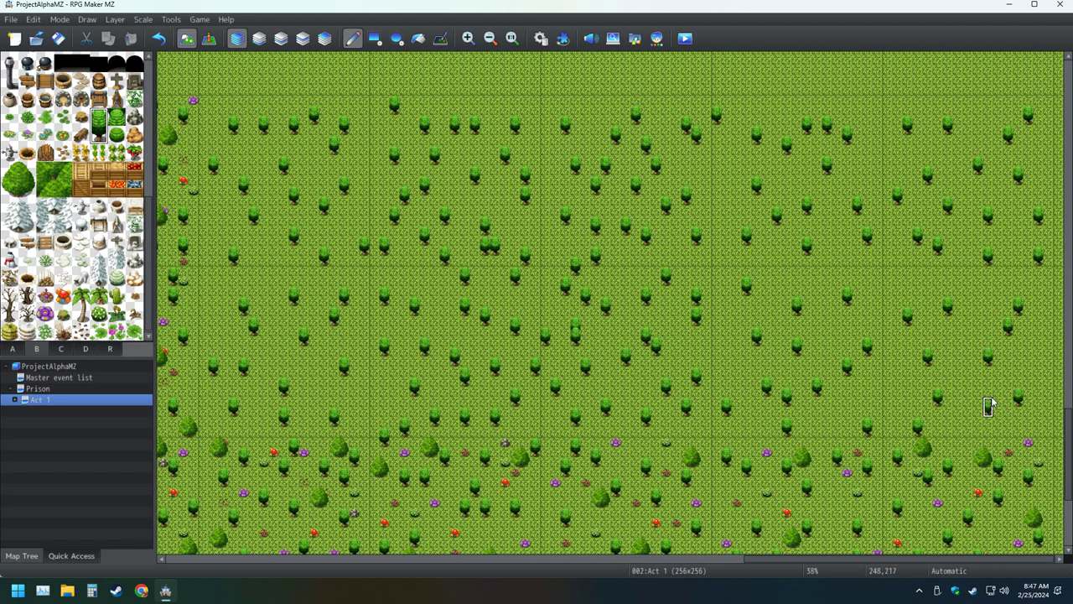
pyautogui.click(957, 347)
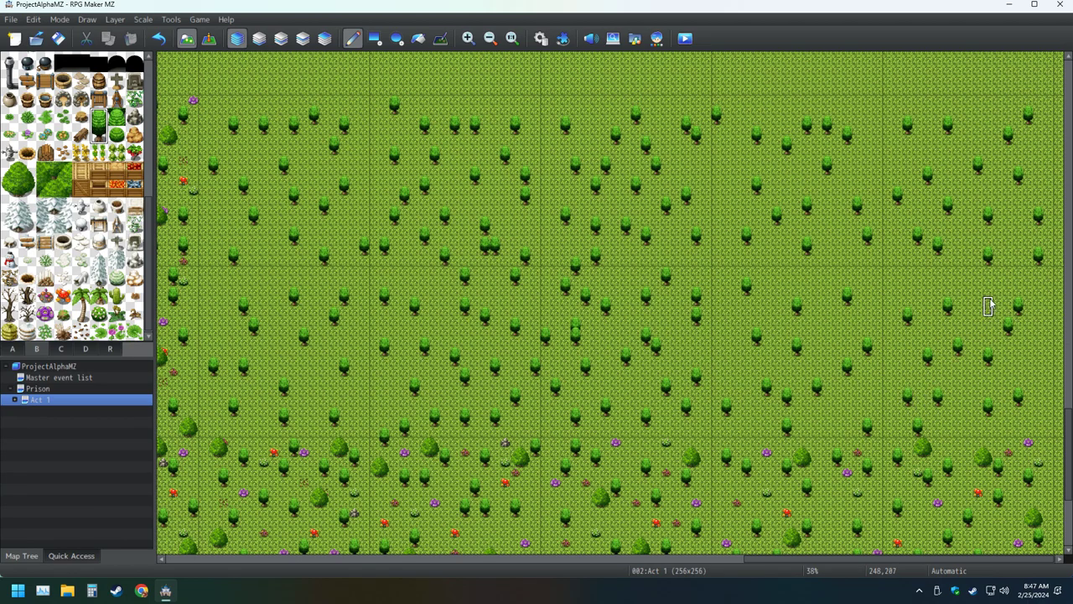
# - Fill remaining gaps in the fourth and fifth grass columns with more narrow green trees
pyautogui.click(977, 134)
pyautogui.click(907, 145)
pyautogui.click(736, 165)
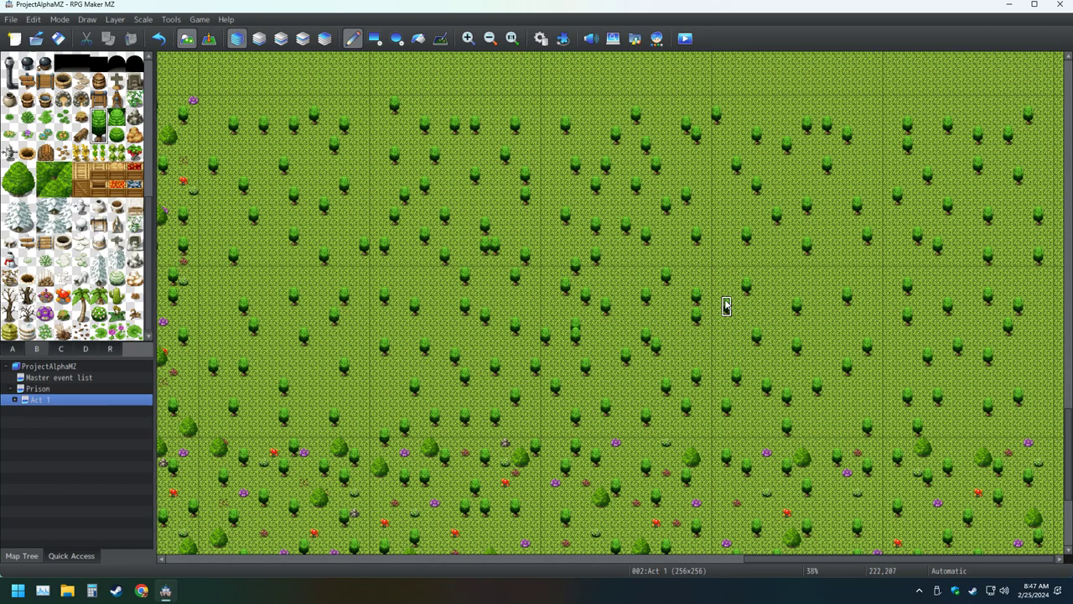
pyautogui.scroll(5, 940, 396)
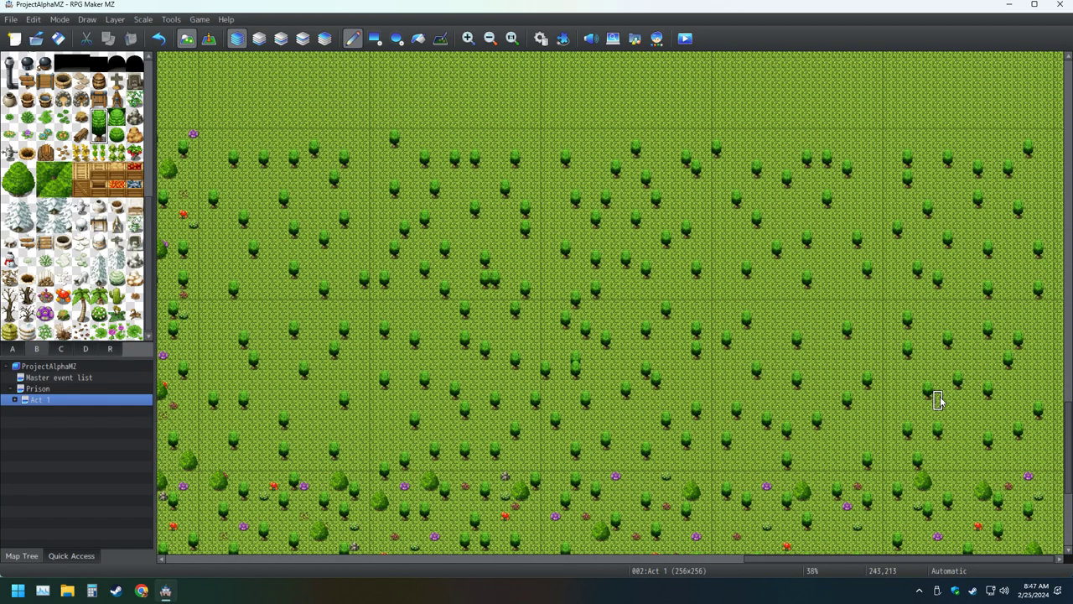
pyautogui.scroll(-3, 939, 394)
pyautogui.scroll(-2, 938, 394)
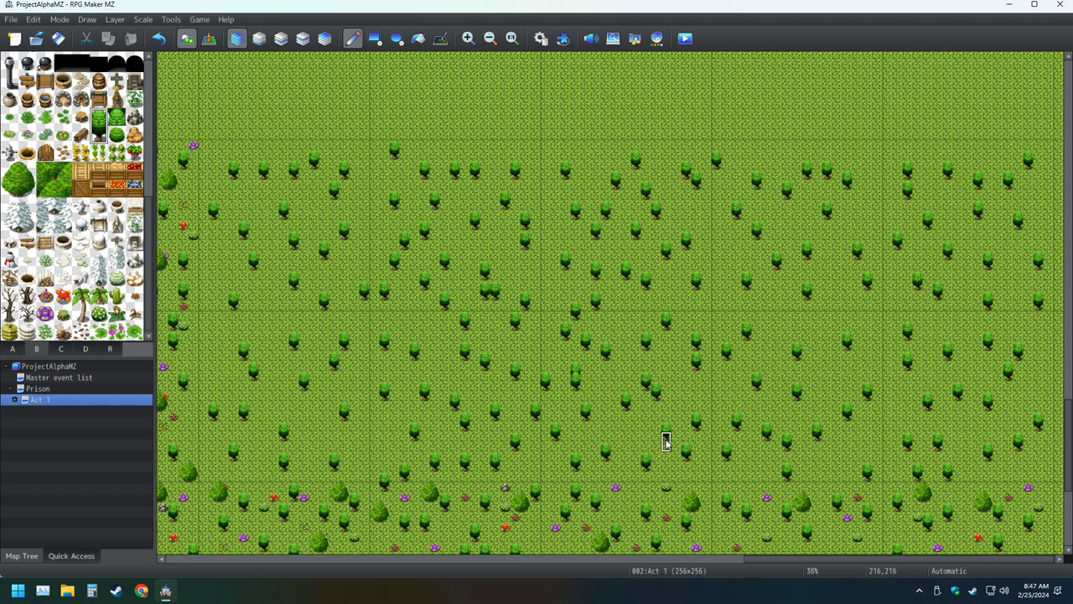
# - Pick the Large Tree tile and scatter eight large trees over both squares of the first grass column
pyautogui.click(18, 189)
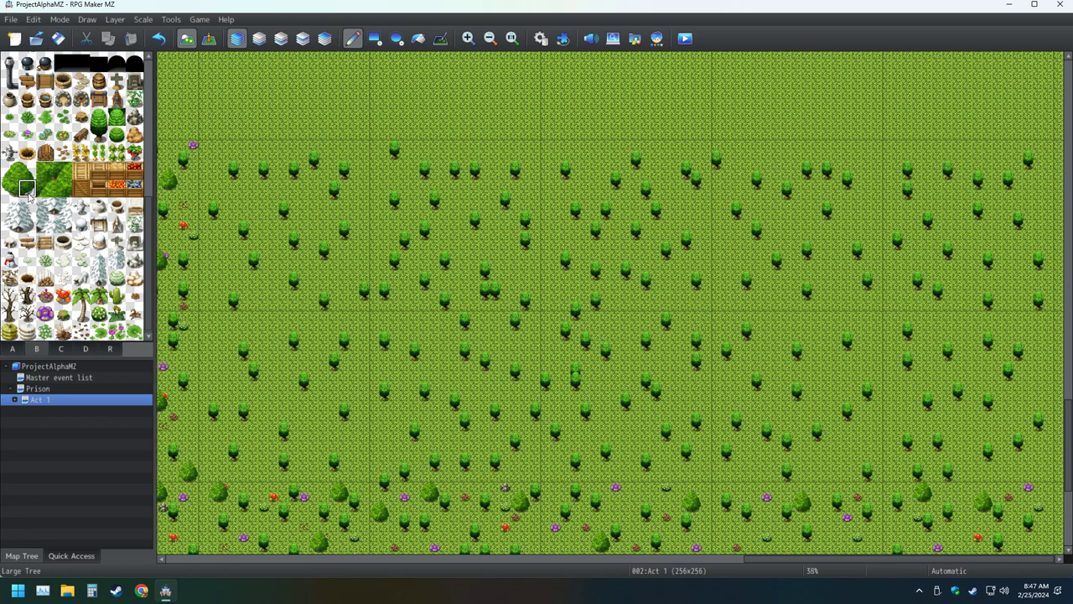
pyautogui.click(228, 261)
pyautogui.click(258, 200)
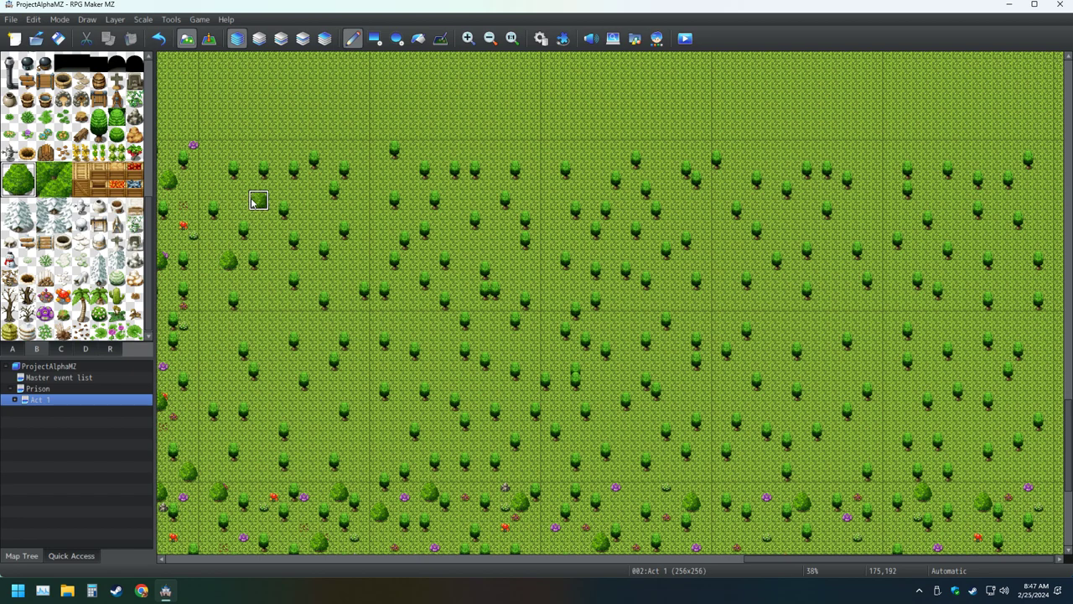
pyautogui.click(349, 282)
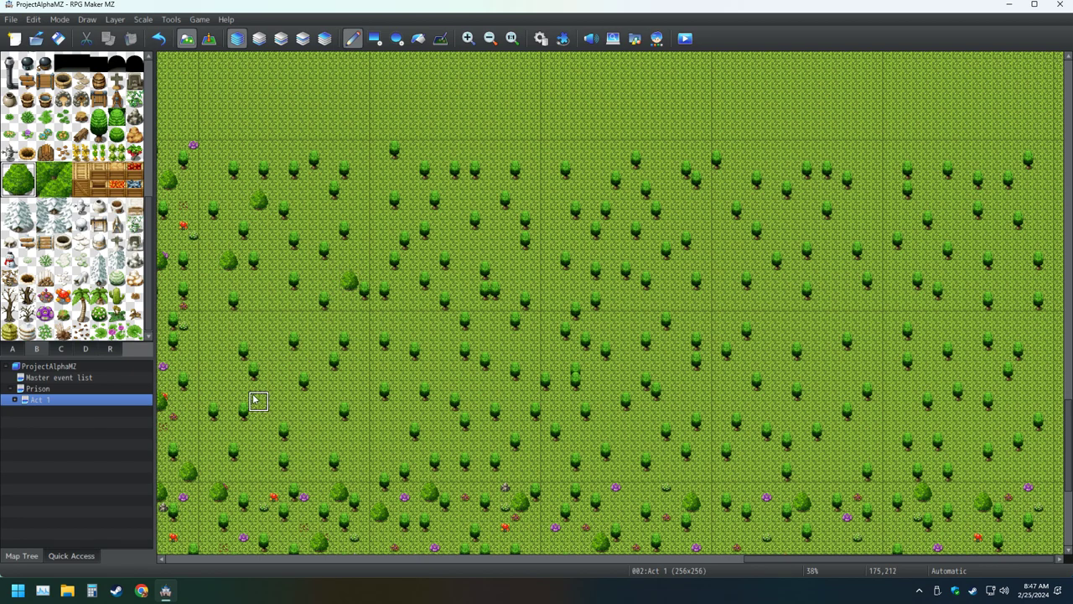
pyautogui.click(309, 190)
pyautogui.click(210, 341)
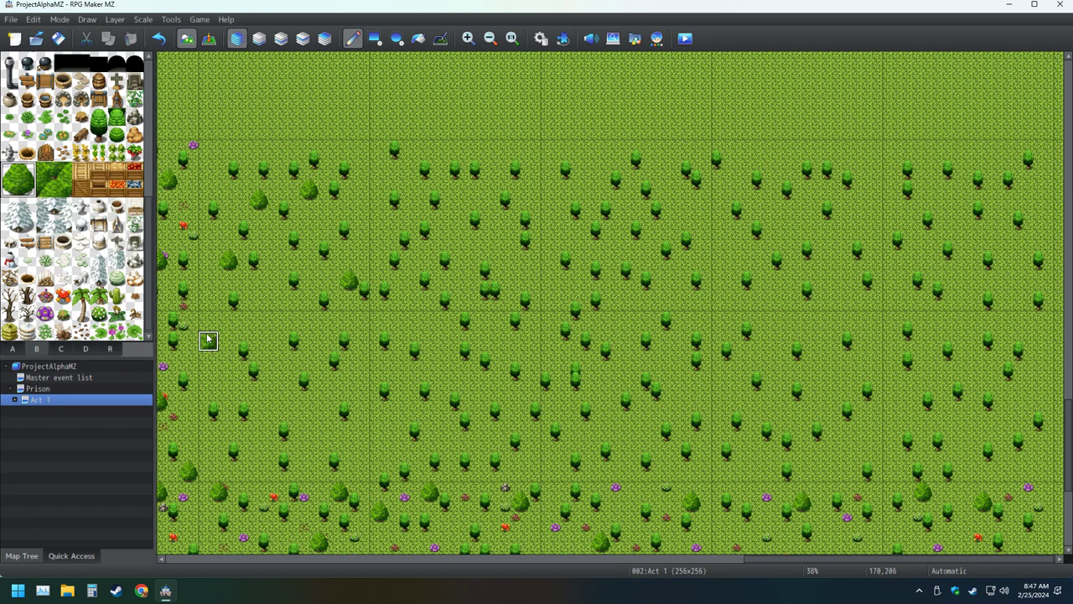
pyautogui.click(319, 431)
pyautogui.click(248, 471)
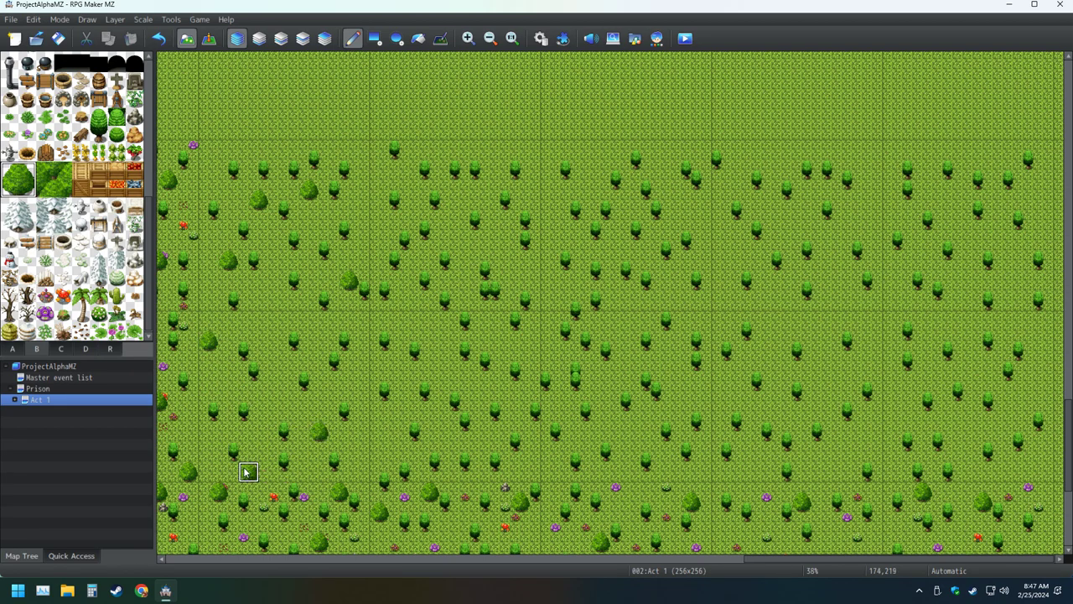
pyautogui.click(327, 330)
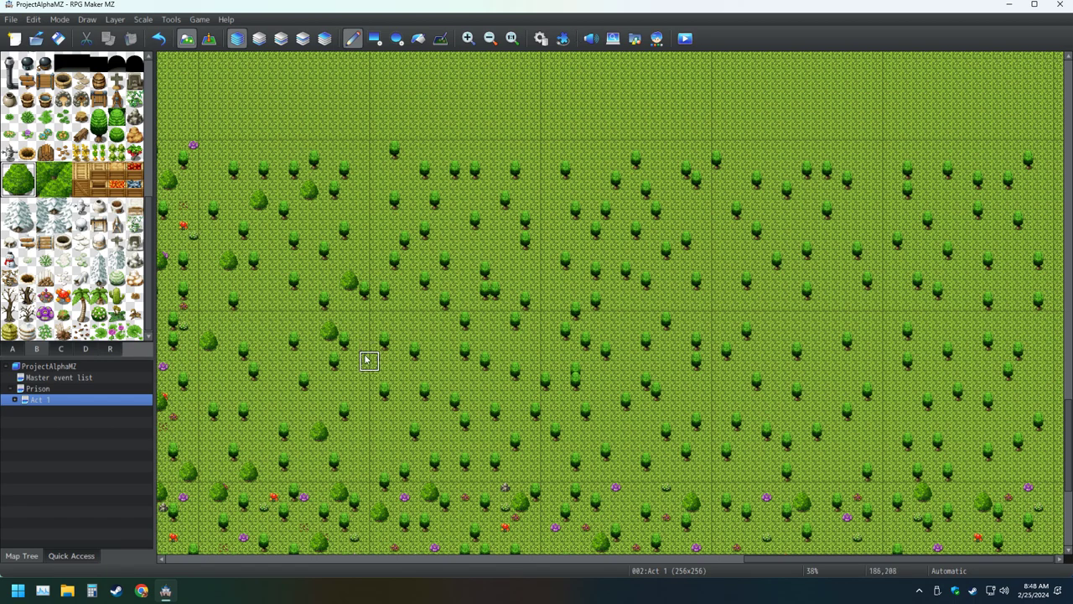
# - Place seven large trees among the narrow ones in both squares of the second grass column
pyautogui.click(419, 321)
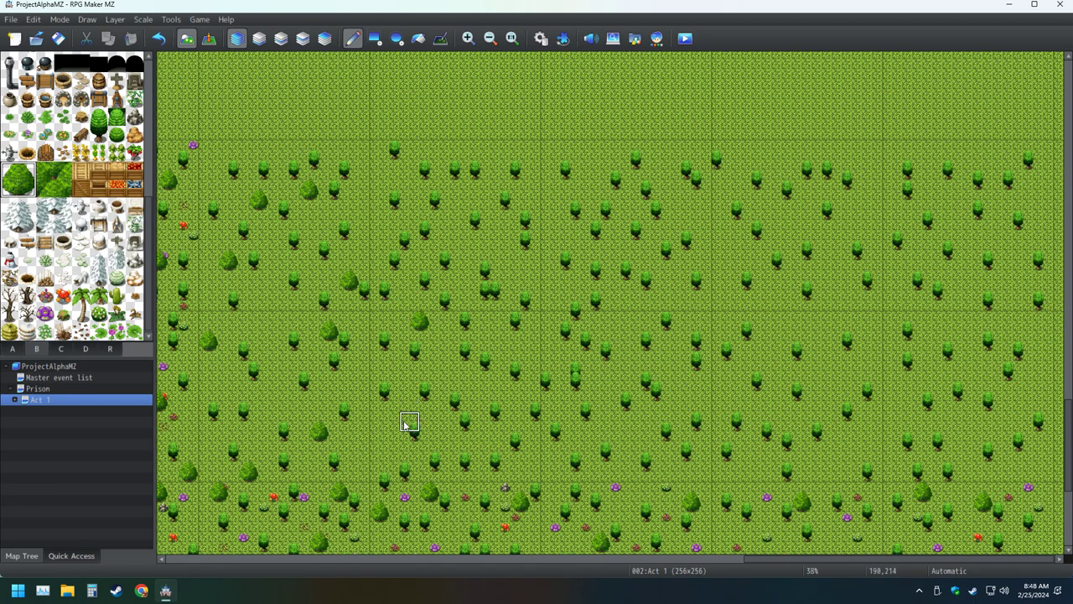
pyautogui.click(400, 440)
pyautogui.click(520, 350)
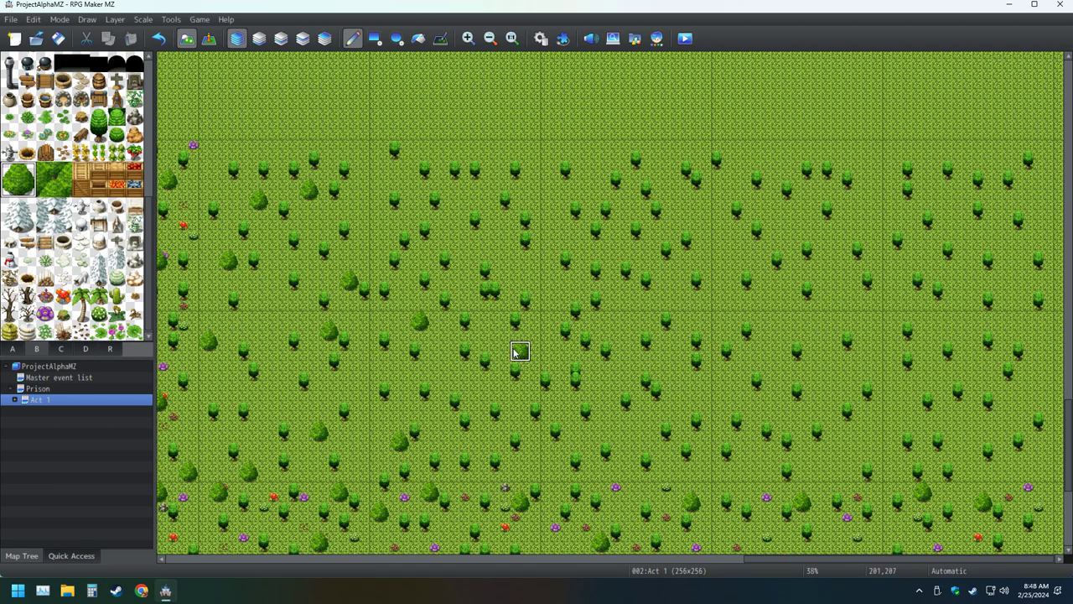
pyautogui.click(479, 390)
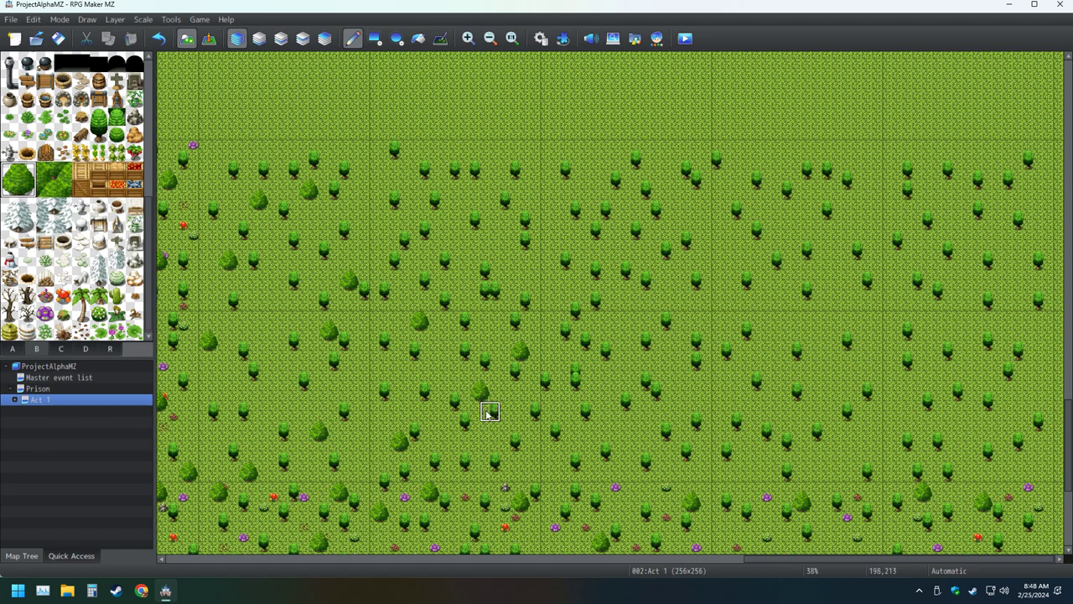
pyautogui.click(499, 249)
pyautogui.click(397, 181)
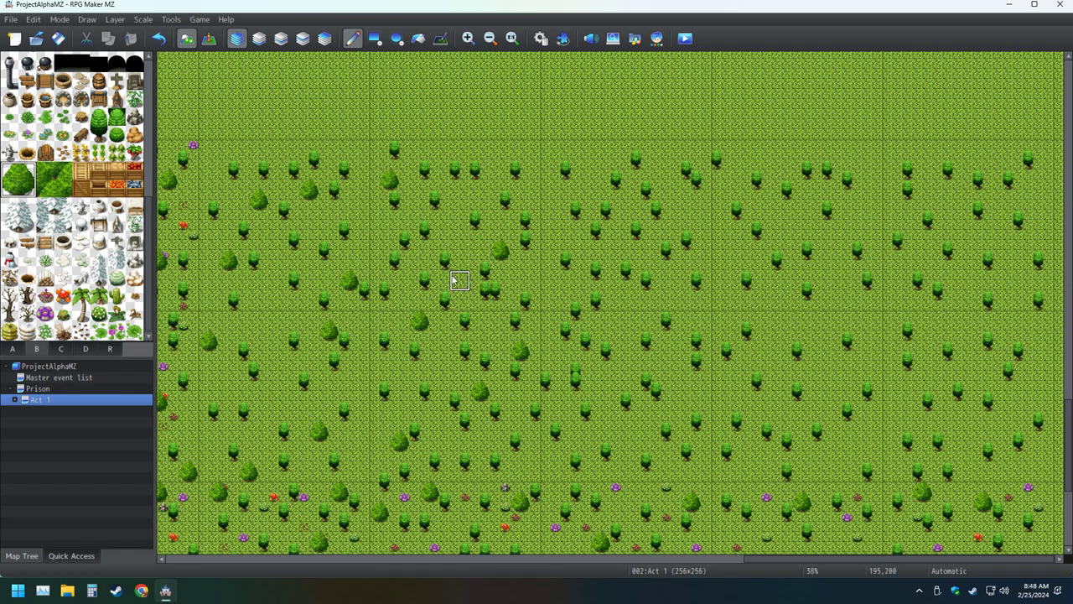
pyautogui.click(410, 290)
# - Place seven large trees across the northern squares of the third, fourth and fifth grass columns
pyautogui.click(590, 150)
pyautogui.click(684, 300)
pyautogui.click(558, 239)
pyautogui.click(872, 170)
pyautogui.click(779, 300)
pyautogui.click(731, 240)
pyautogui.click(1034, 190)
# - Place three large trees in the southern square of the third grass column
pyautogui.click(601, 380)
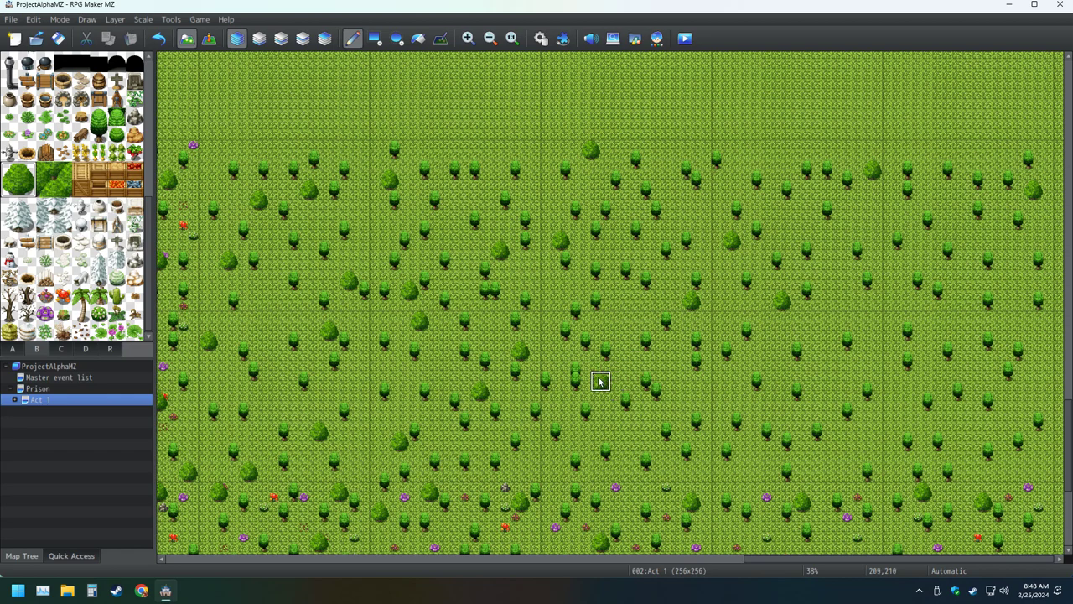
pyautogui.click(681, 472)
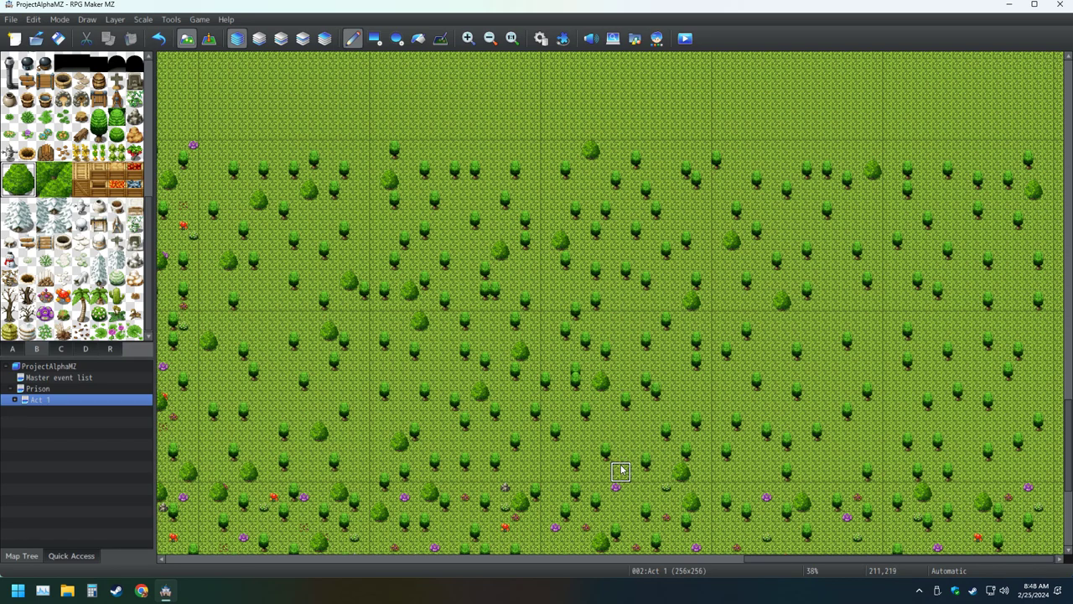
pyautogui.click(581, 441)
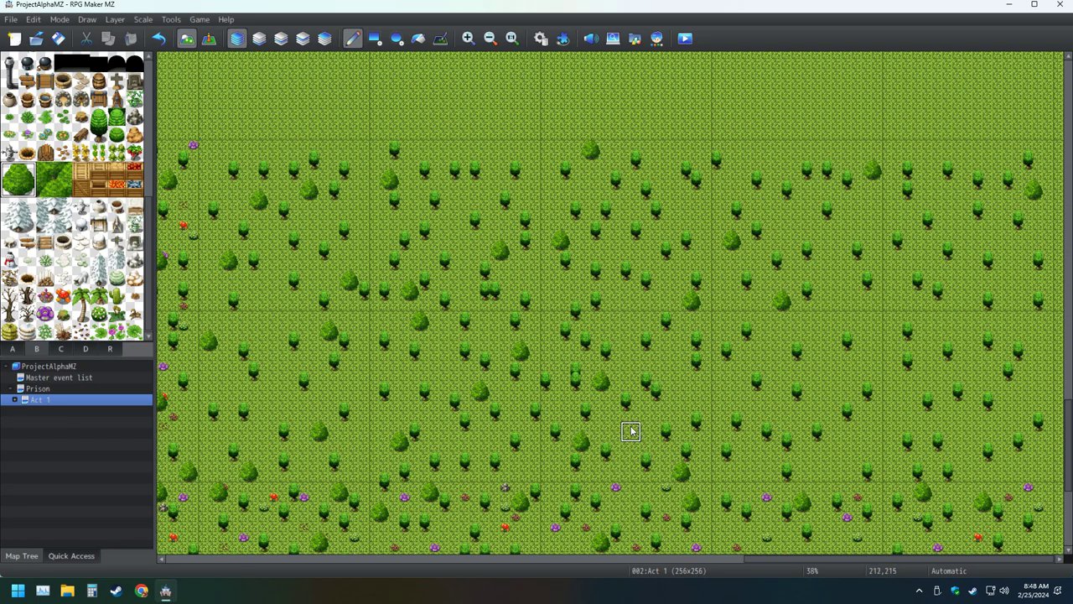
# - Place five large trees across both squares of the easternmost grass column
pyautogui.click(933, 179)
pyautogui.click(959, 300)
pyautogui.click(972, 451)
pyautogui.click(903, 392)
pyautogui.click(1039, 371)
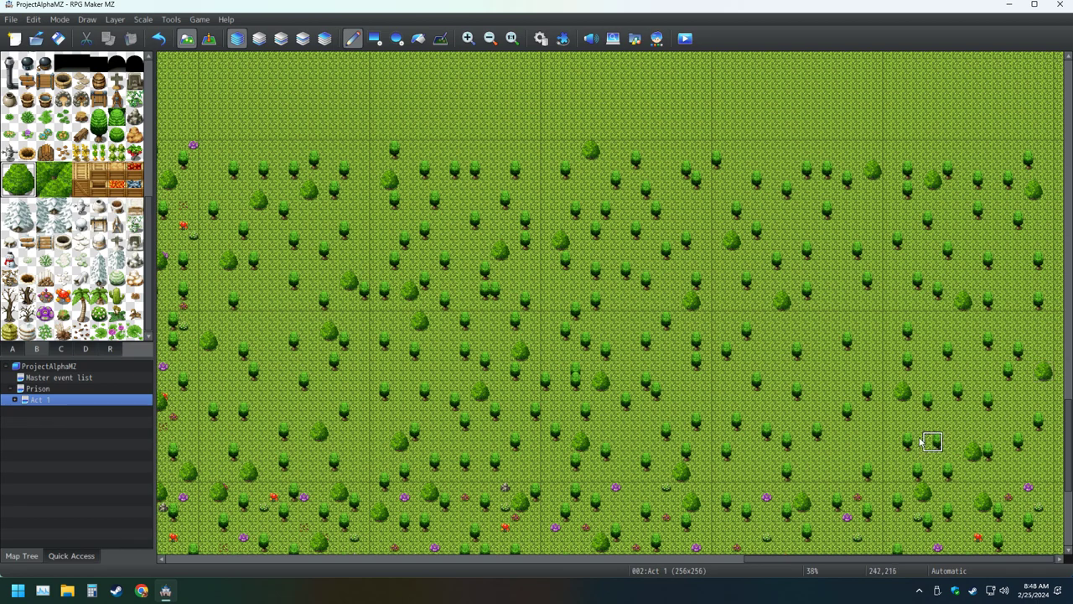
# - Place four large trees among the narrow ones in the fourth column's southern square
pyautogui.click(871, 332)
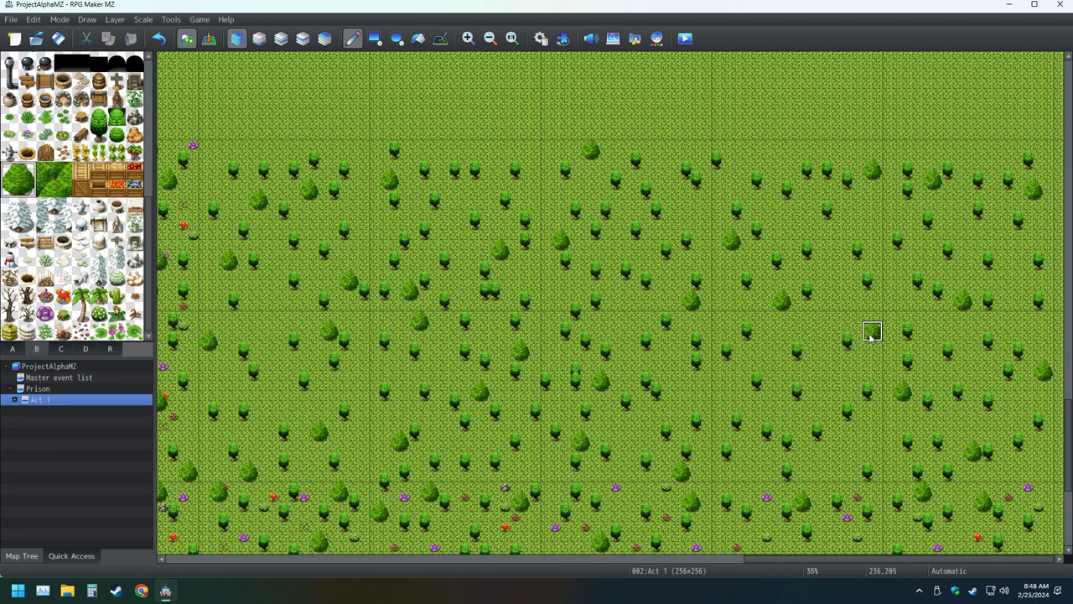
pyautogui.click(852, 471)
pyautogui.click(730, 382)
pyautogui.click(761, 483)
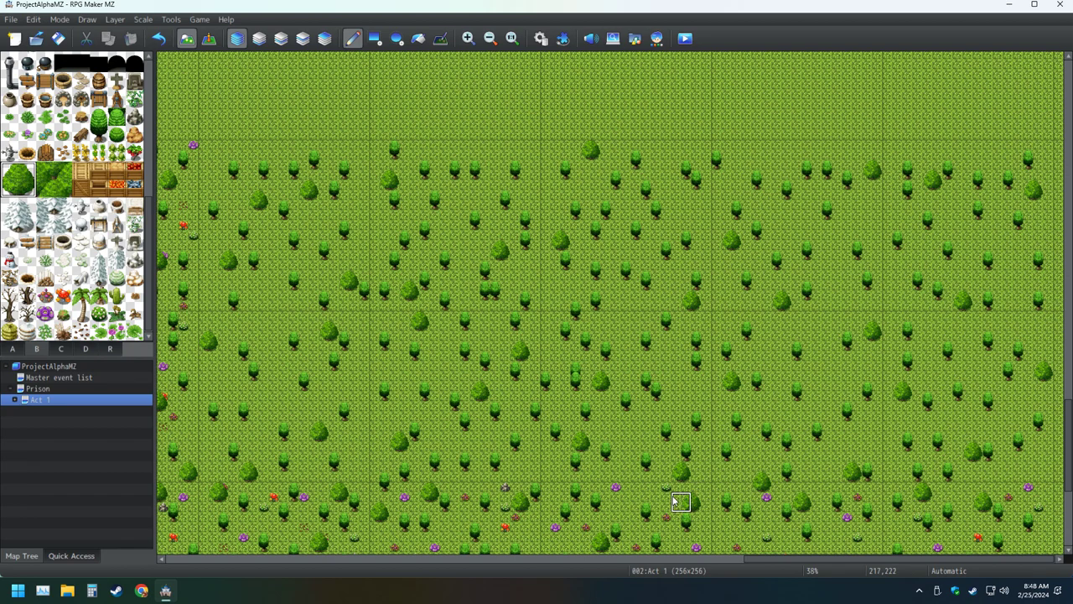
pyautogui.click(682, 502)
pyautogui.click(772, 462)
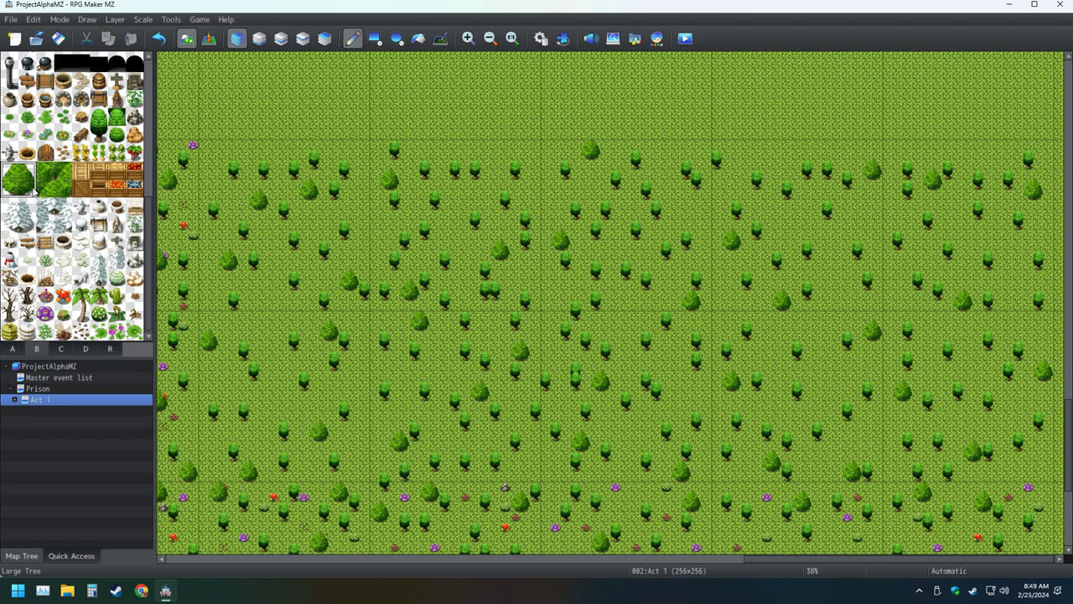
# - Pick the Bush (Flowers) tile and scatter eight bushes over both squares of the first grass column
pyautogui.click(98, 317)
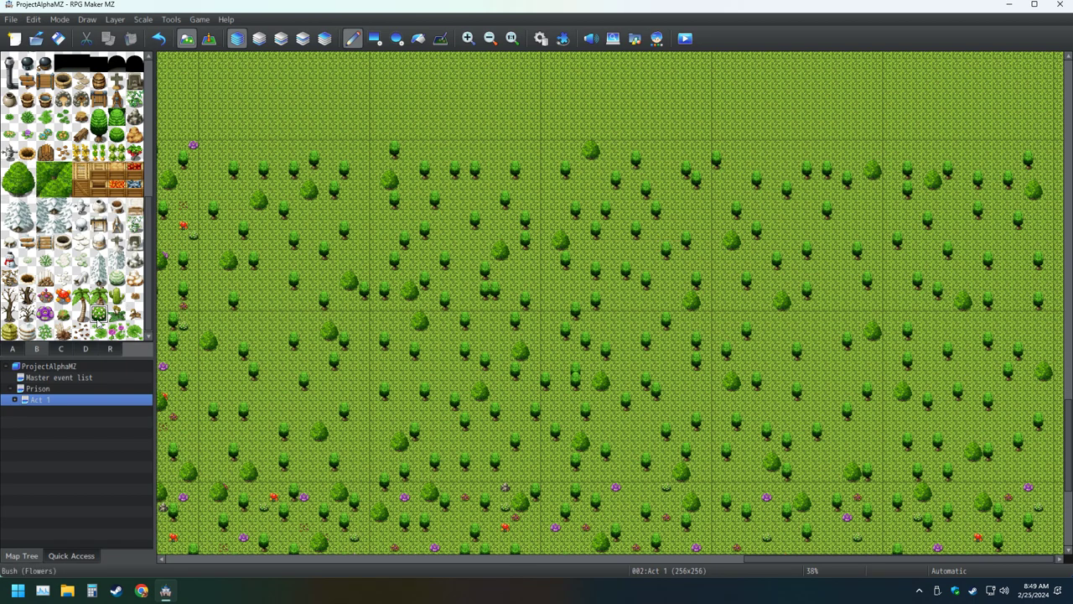
pyautogui.click(214, 157)
pyautogui.click(283, 297)
pyautogui.click(355, 206)
pyautogui.click(314, 226)
pyautogui.click(233, 385)
pyautogui.click(365, 467)
pyautogui.click(254, 449)
pyautogui.click(365, 328)
# - Scatter six flowering bushes between the trees in both squares of the second grass column
pyautogui.click(495, 438)
pyautogui.click(393, 369)
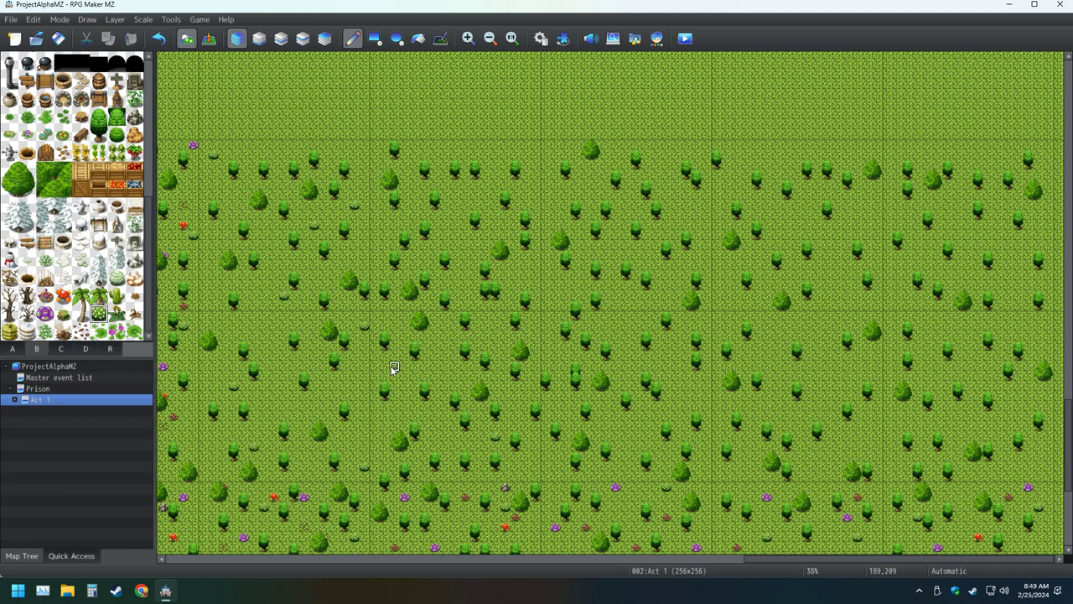
pyautogui.click(495, 337)
pyautogui.click(475, 196)
pyautogui.click(425, 258)
pyautogui.click(506, 158)
# - Scatter flowering bushes between the trees in both squares of the third grass column
pyautogui.click(625, 447)
pyautogui.click(585, 186)
pyautogui.click(685, 216)
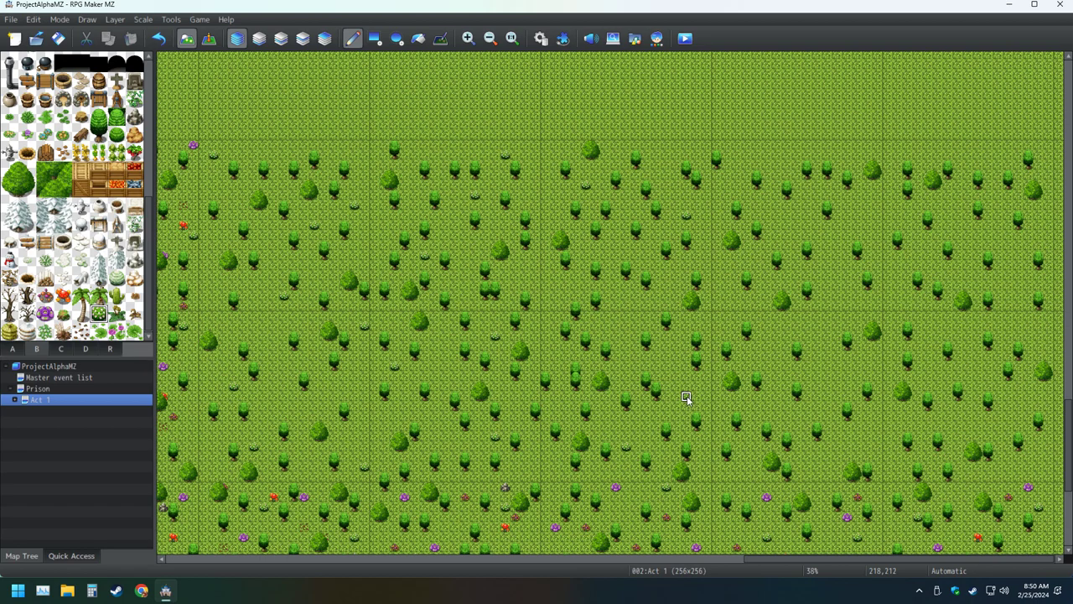
pyautogui.click(686, 398)
# - Scatter flowering bushes between the trees in both squares of the fourth grass column
pyautogui.click(735, 181)
pyautogui.click(838, 295)
pyautogui.click(867, 208)
pyautogui.click(779, 348)
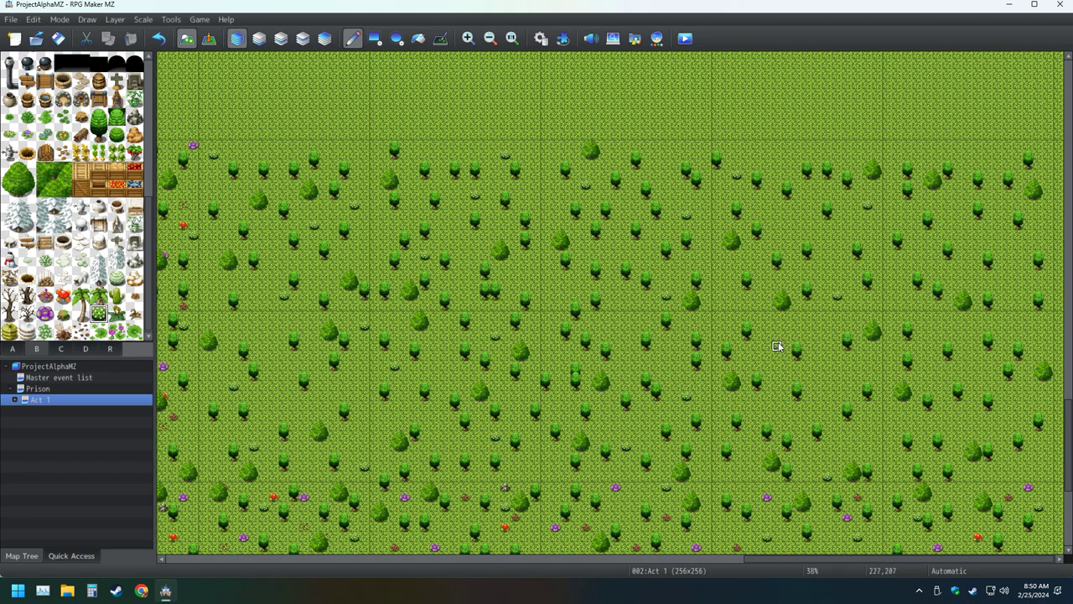
pyautogui.click(867, 376)
# - Scatter flowering bushes over the easternmost grass column and save the project
pyautogui.click(1048, 227)
pyautogui.click(958, 216)
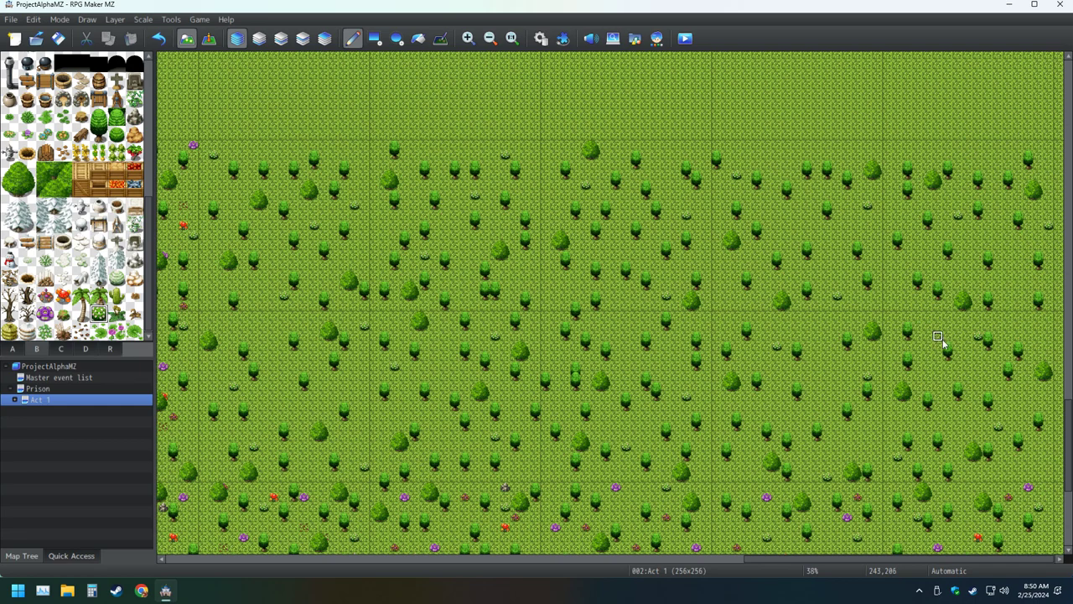
pyautogui.click(1009, 156)
pyautogui.click(58, 38)
# - Pick the purple flower tile and scatter eight purple flowers over both squares of the first grass column
pyautogui.click(46, 312)
pyautogui.click(343, 255)
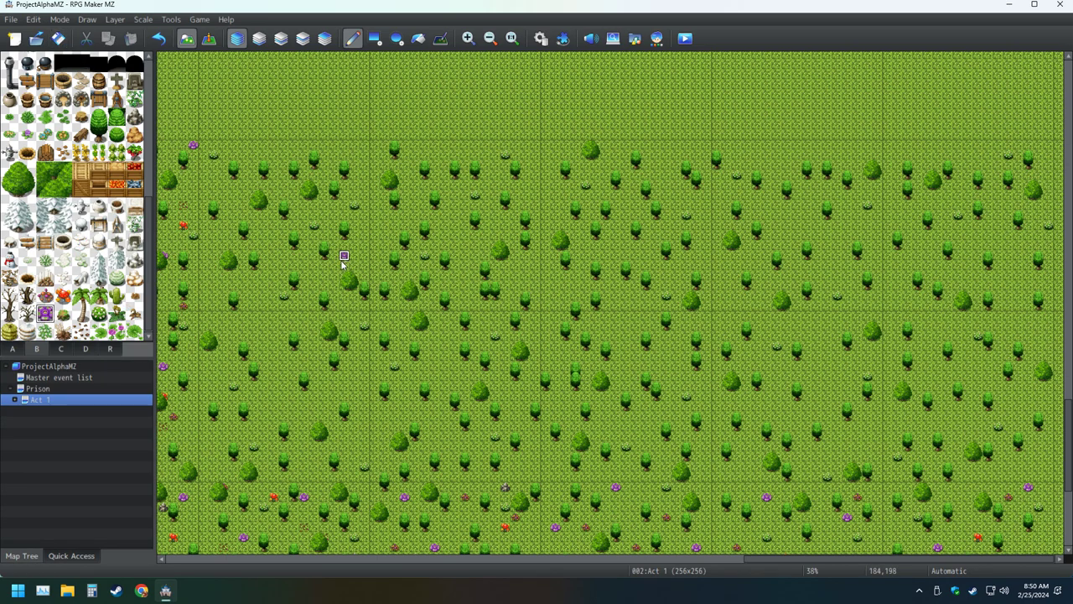
pyautogui.click(233, 207)
pyautogui.click(263, 298)
pyautogui.click(334, 158)
pyautogui.click(212, 369)
pyautogui.click(324, 409)
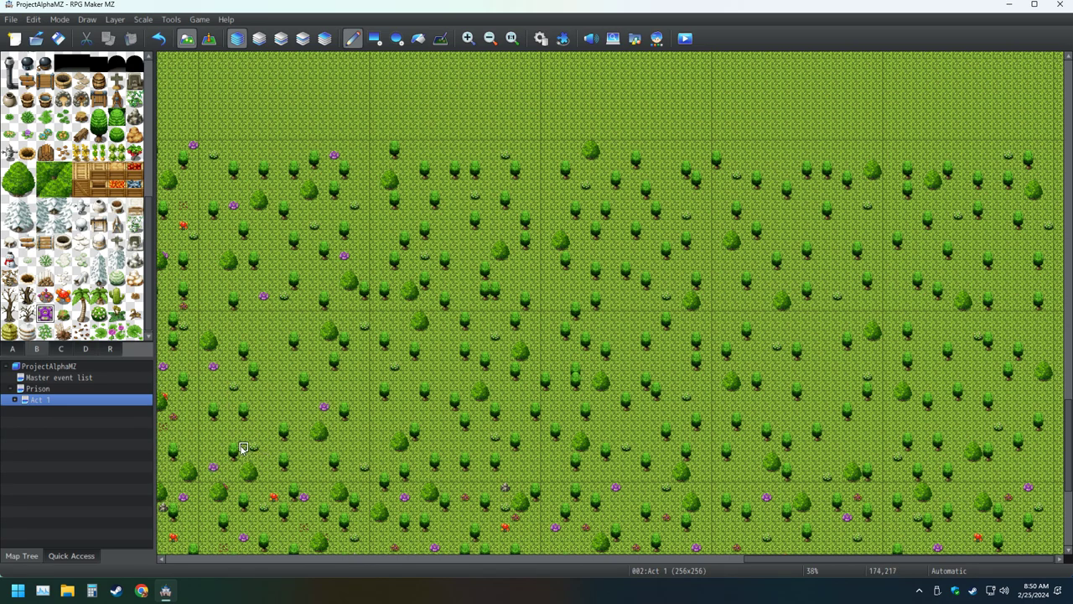
pyautogui.click(354, 368)
# - Scatter purple flowers between the trees in both squares of the second grass column
pyautogui.click(466, 438)
pyautogui.click(424, 357)
pyautogui.click(514, 398)
pyautogui.click(465, 206)
pyautogui.click(406, 277)
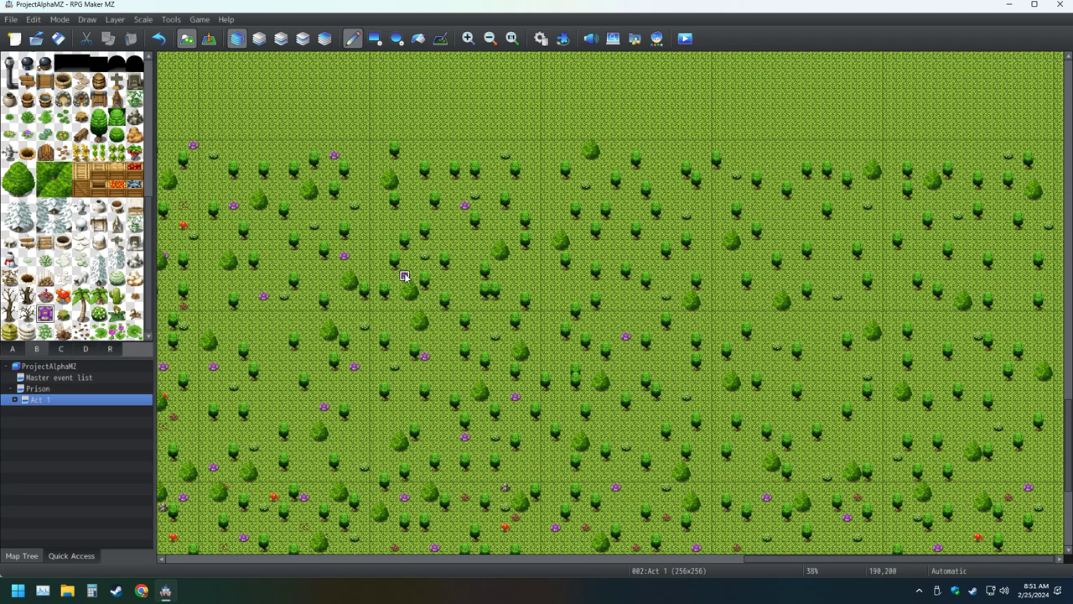
pyautogui.click(523, 268)
# - Scatter purple flowers between the trees in both squares of the third grass column
pyautogui.click(618, 427)
pyautogui.click(697, 387)
pyautogui.click(594, 176)
# - Scatter purple flowers between the trees in both squares of the fourth grass column
pyautogui.click(787, 227)
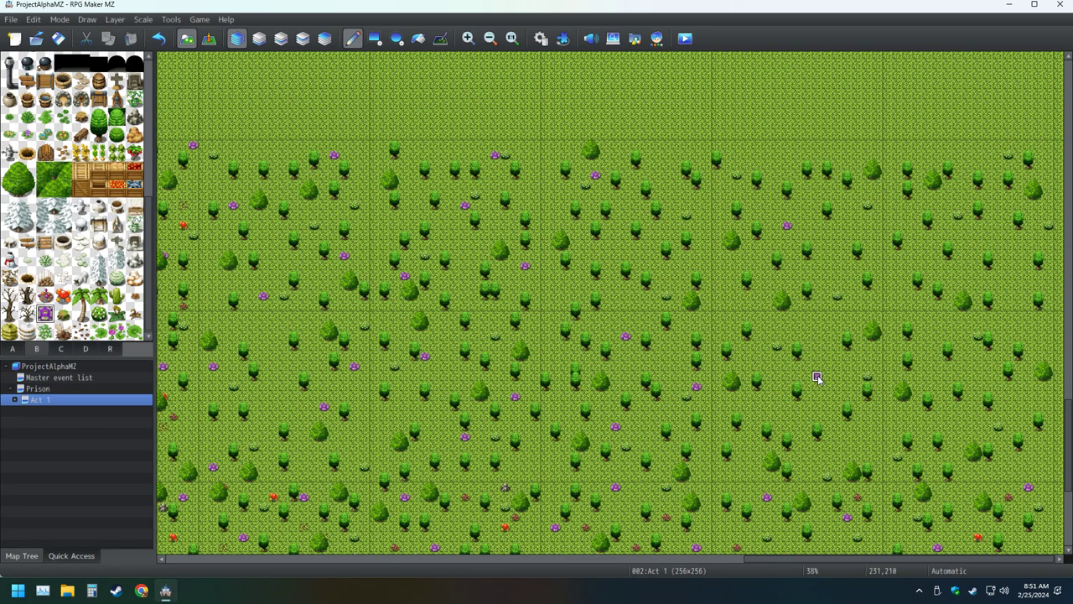
pyautogui.click(816, 347)
pyautogui.hotkey('ctrl', 'z')
pyautogui.click(757, 466)
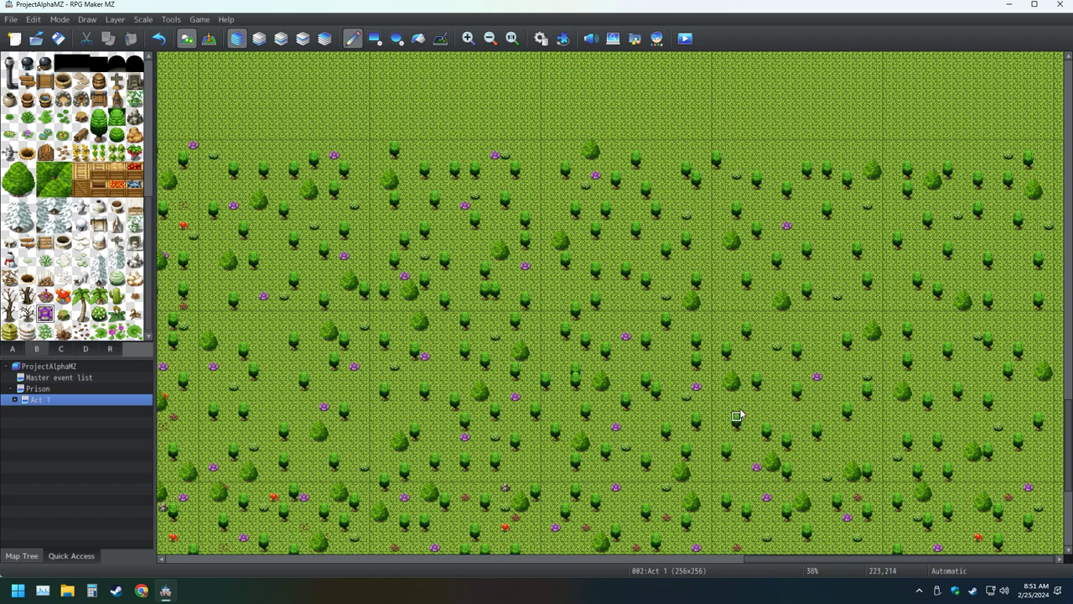
pyautogui.click(848, 235)
# - Scatter purple flowers over the easternmost grass column, fill remaining gaps in the third and fourth columns, and save the project
pyautogui.click(967, 177)
pyautogui.click(1018, 467)
pyautogui.click(927, 336)
pyautogui.click(1038, 337)
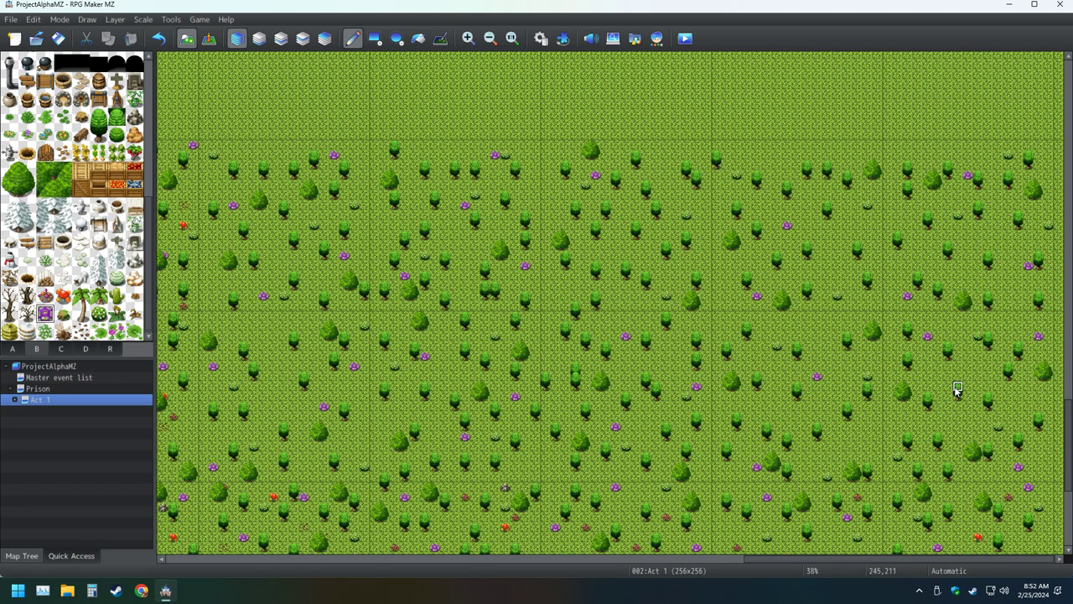
pyautogui.click(766, 337)
pyautogui.click(626, 296)
pyautogui.click(58, 37)
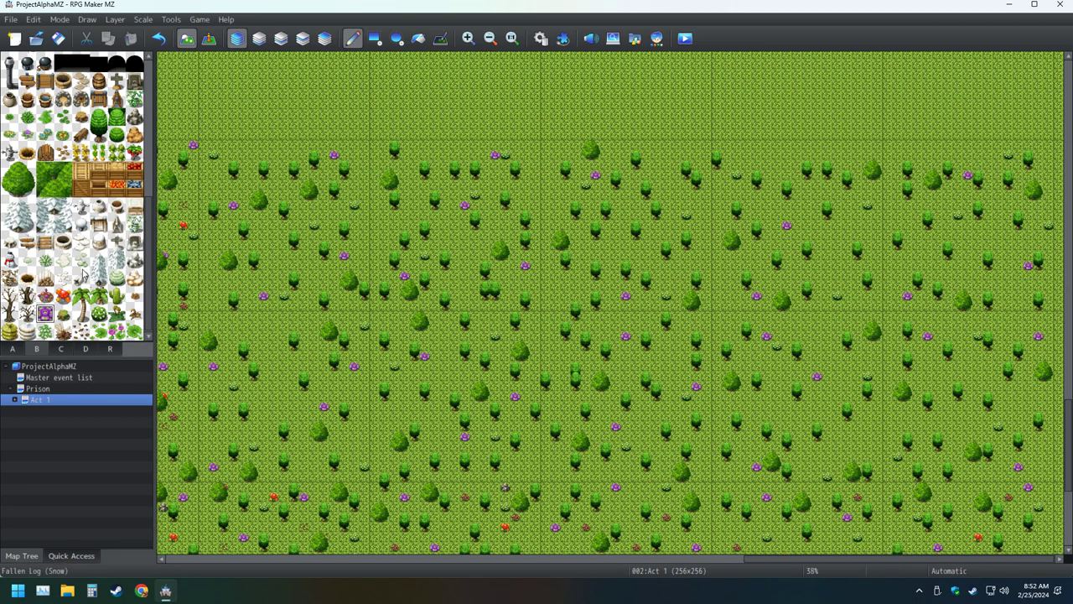
# - Look over the already decorated forest squares to the south and west to compare how densely the small ground decorations are scattered
pyautogui.click(81, 332)
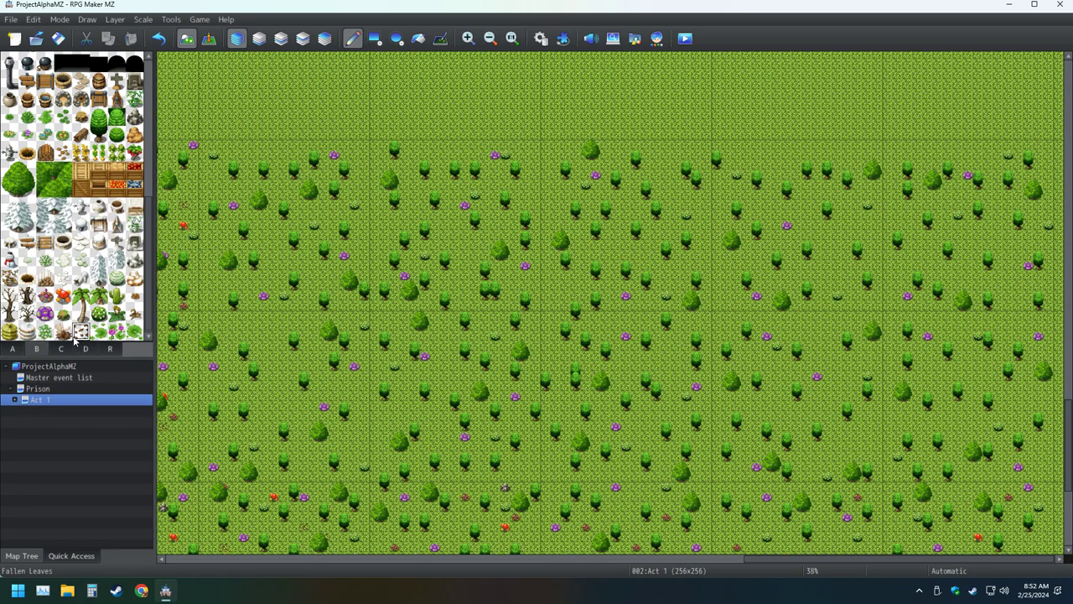
pyautogui.middleClick(366, 327)
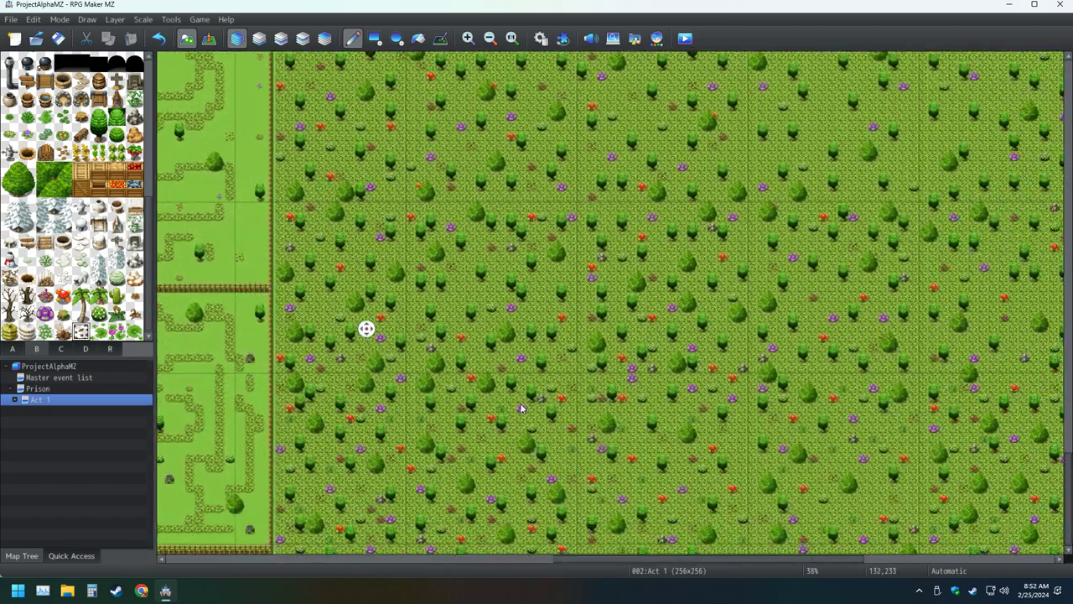
pyautogui.middleClick(432, 387)
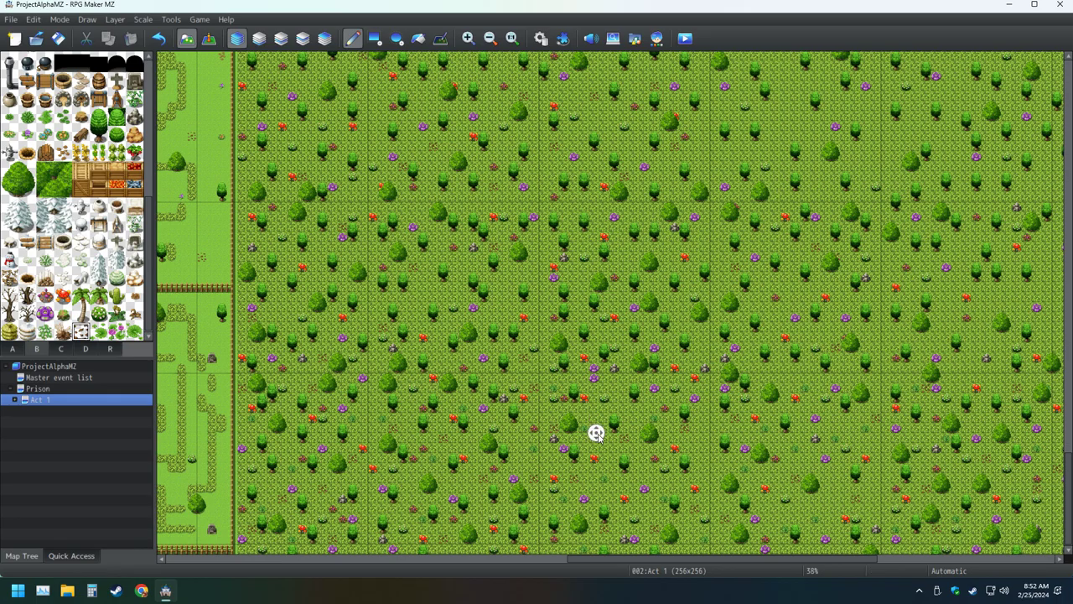
pyautogui.hscroll(10, 595, 431)
pyautogui.middleClick(698, 439)
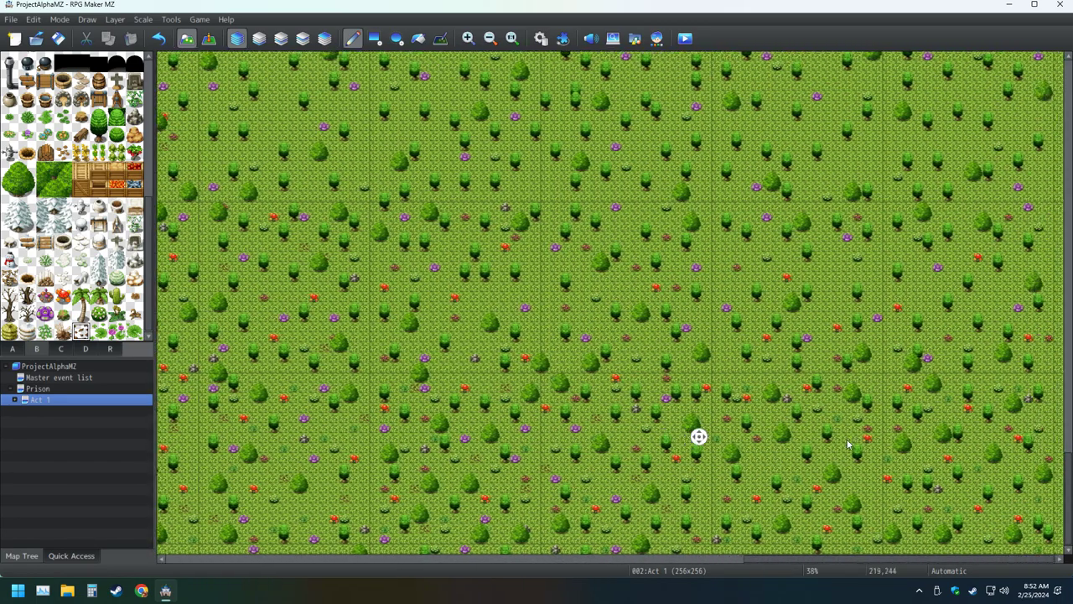
pyautogui.middleClick(847, 440)
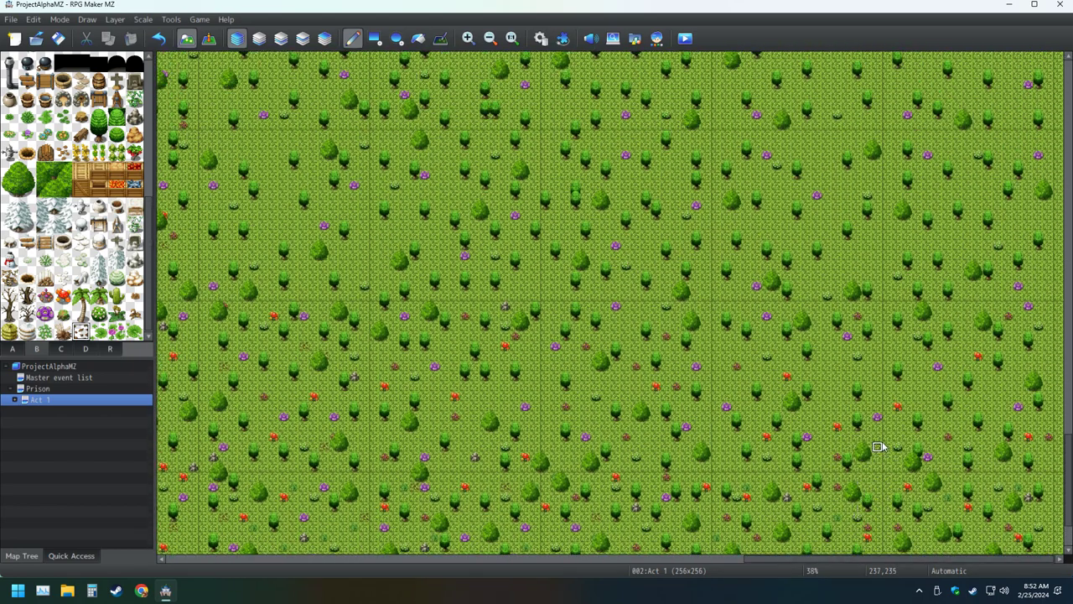
pyautogui.middleClick(880, 447)
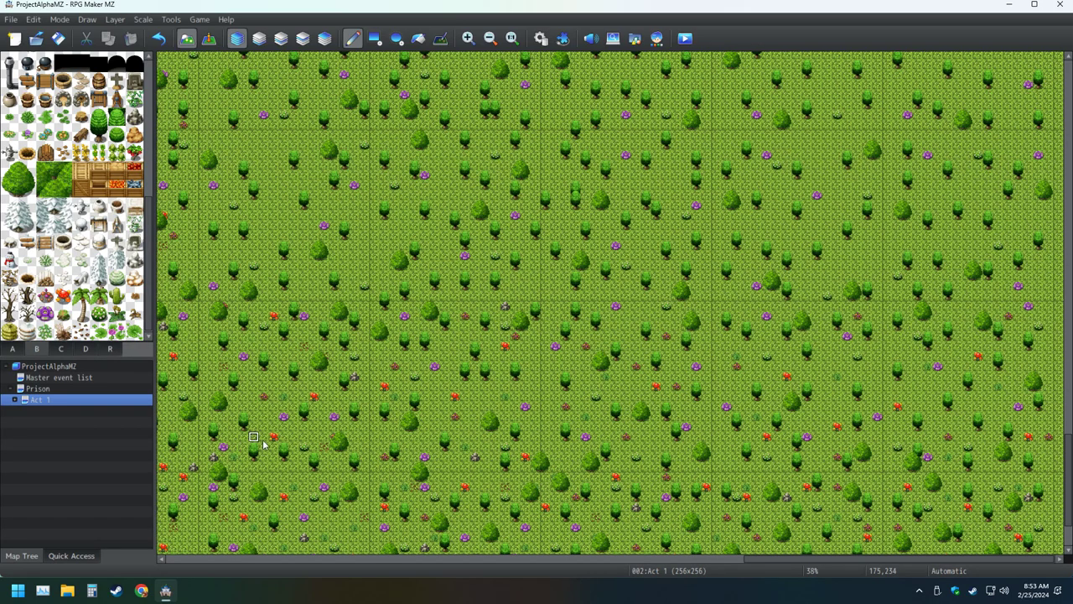
pyautogui.middleClick(543, 408)
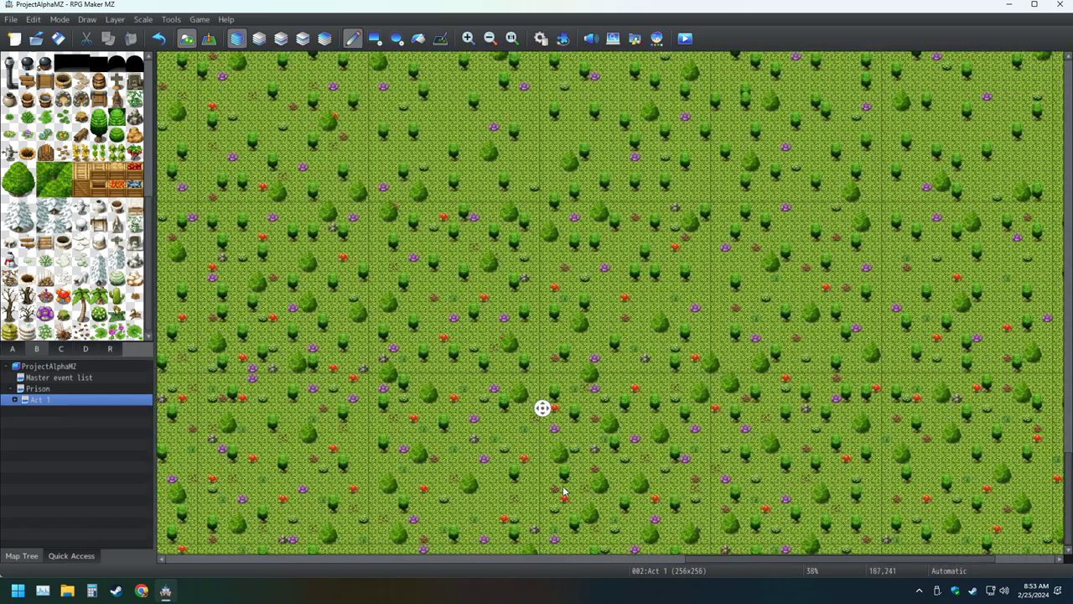
pyautogui.middleClick(560, 488)
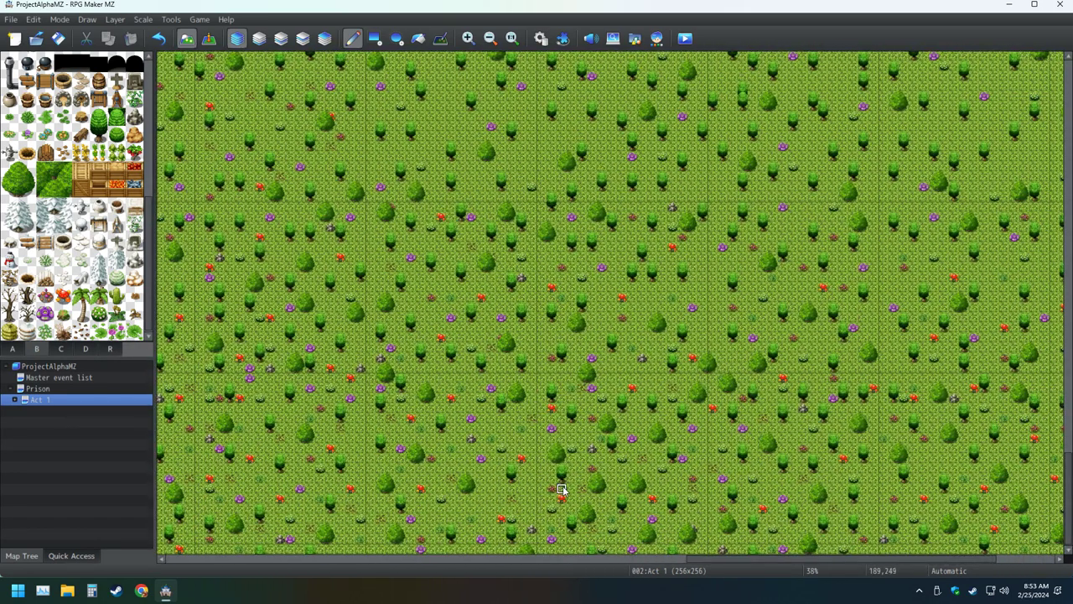
pyautogui.middleClick(560, 489)
pyautogui.middleClick(513, 465)
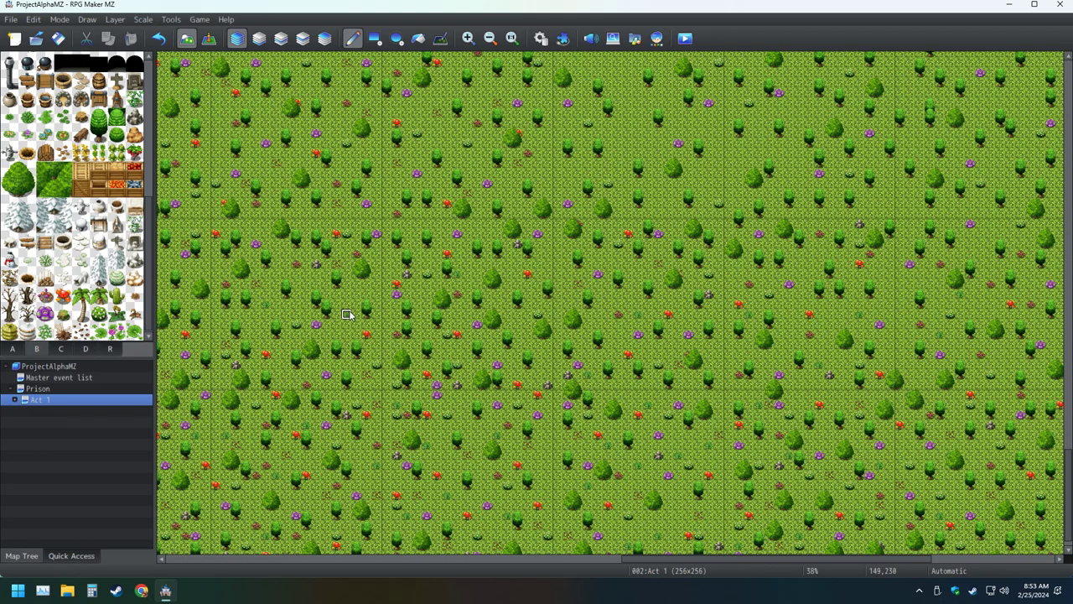
pyautogui.middleClick(565, 430)
pyautogui.middleClick(493, 434)
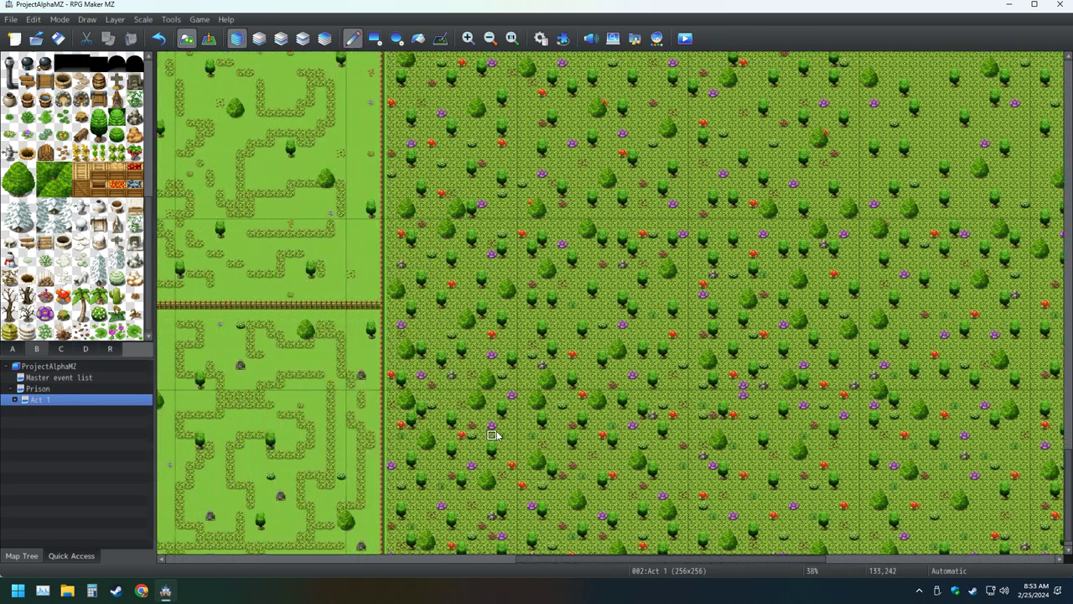
pyautogui.middleClick(501, 386)
pyautogui.middleClick(502, 365)
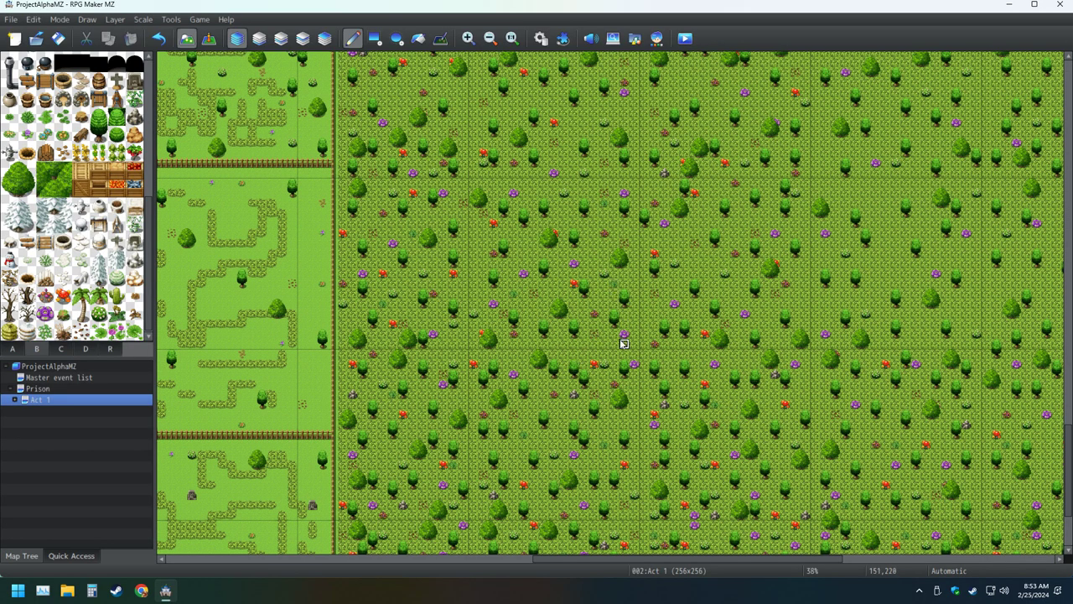
pyautogui.hscroll(8, 624, 342)
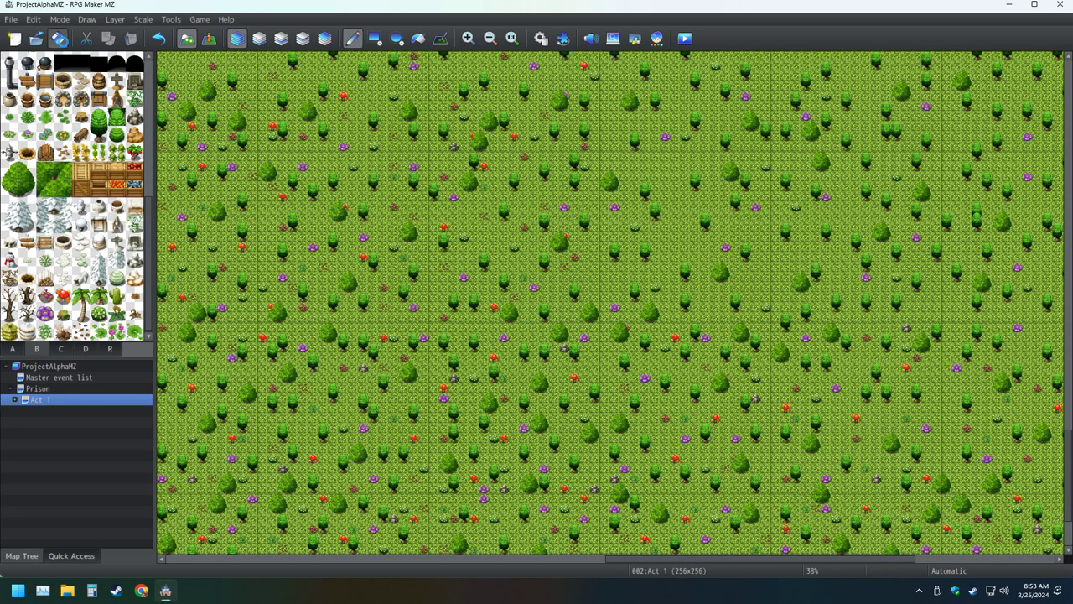
pyautogui.hscroll(-10, 547, 342)
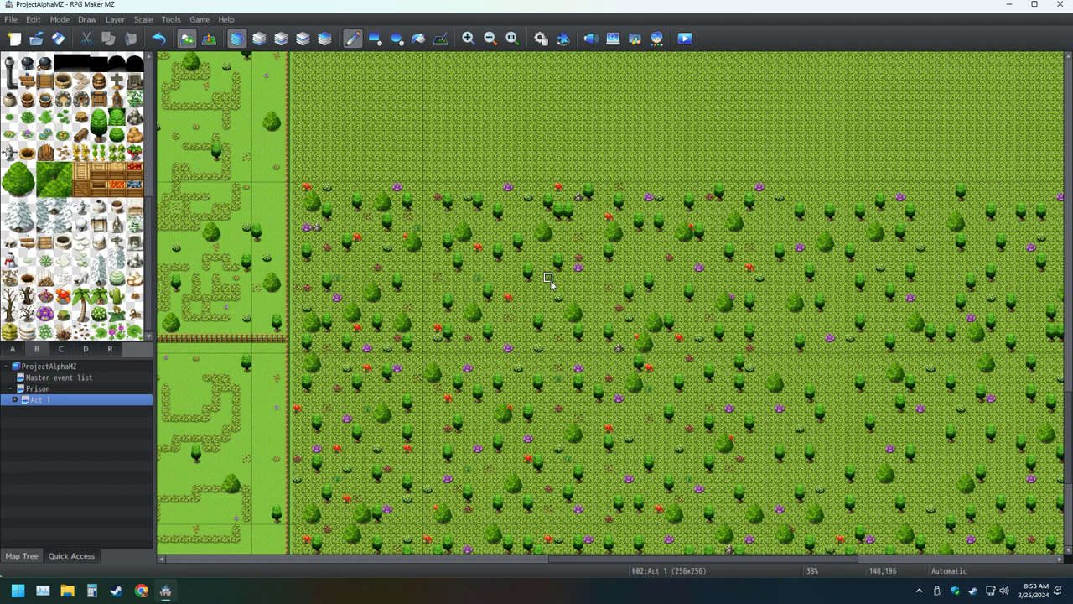
pyautogui.hscroll(3, 658, 378)
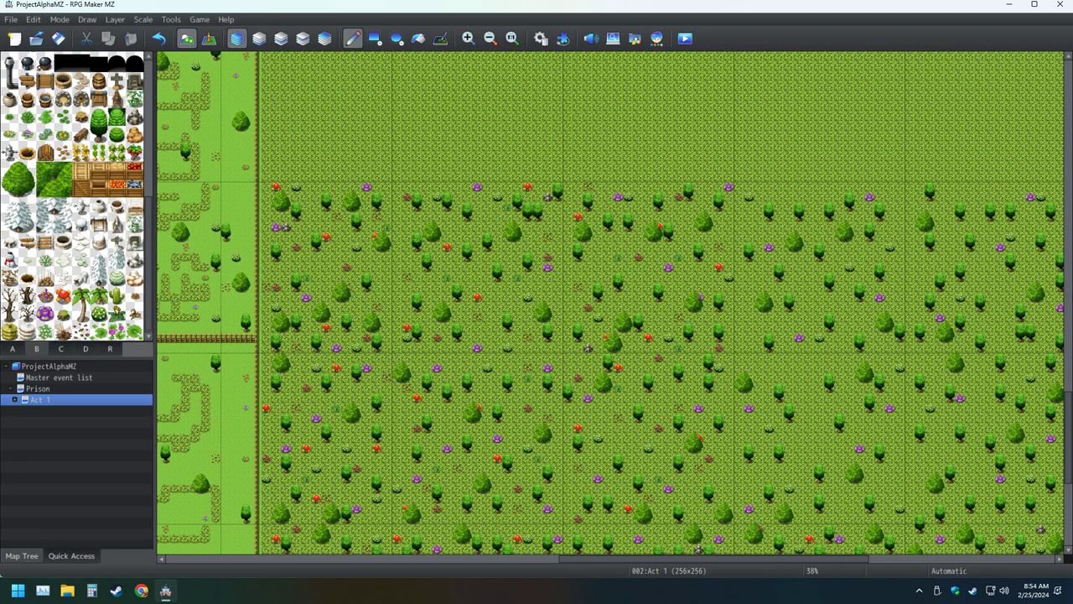
pyautogui.middleClick(751, 441)
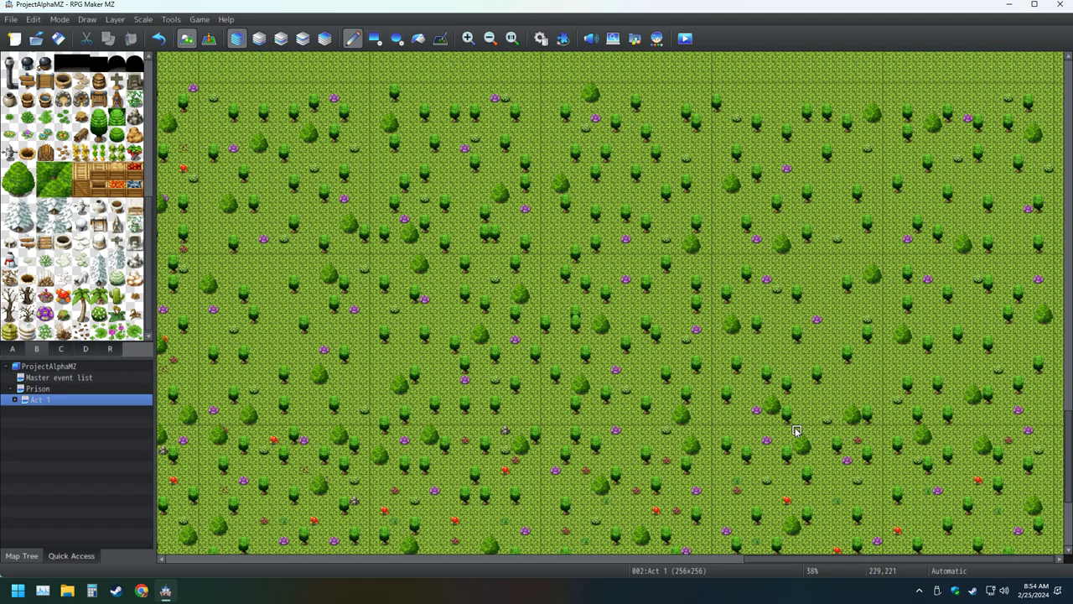
pyautogui.middleClick(746, 470)
pyautogui.scroll(2, 745, 467)
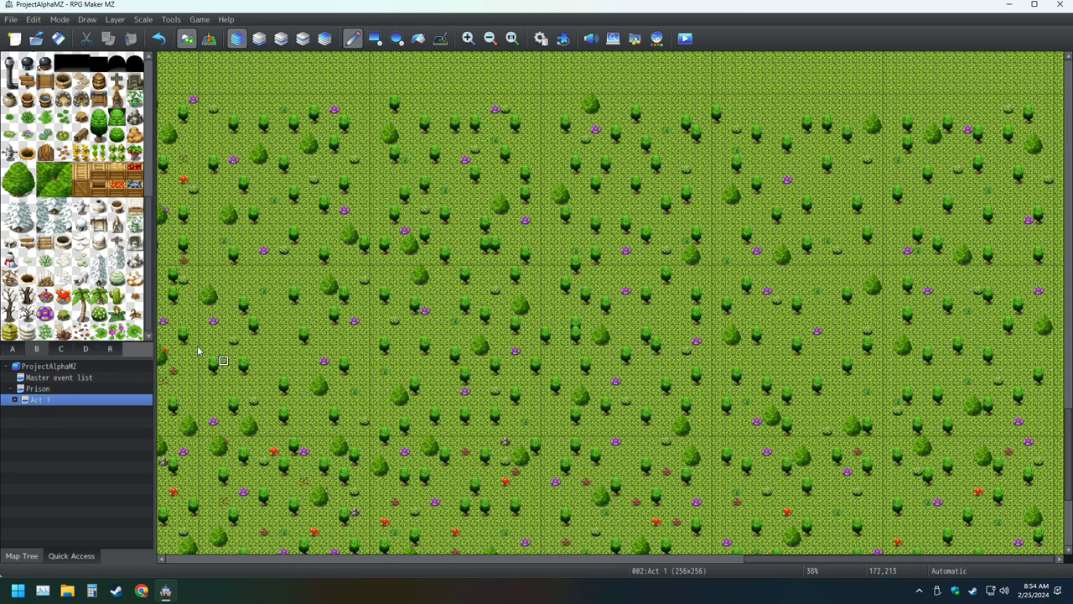
# - Pick the fallen leaves tile, scatter it between the trees across the grass columns, and save the project
pyautogui.click(80, 332)
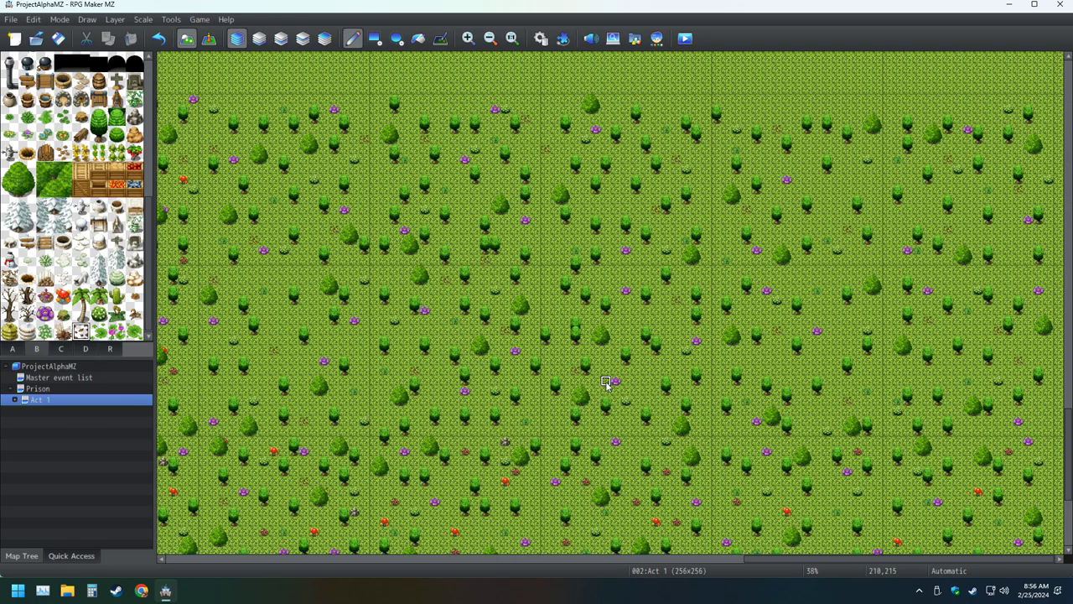
pyautogui.click(58, 38)
# - Pick the red flower tile and scatter six red flowers over both squares of the first grass column
pyautogui.click(63, 296)
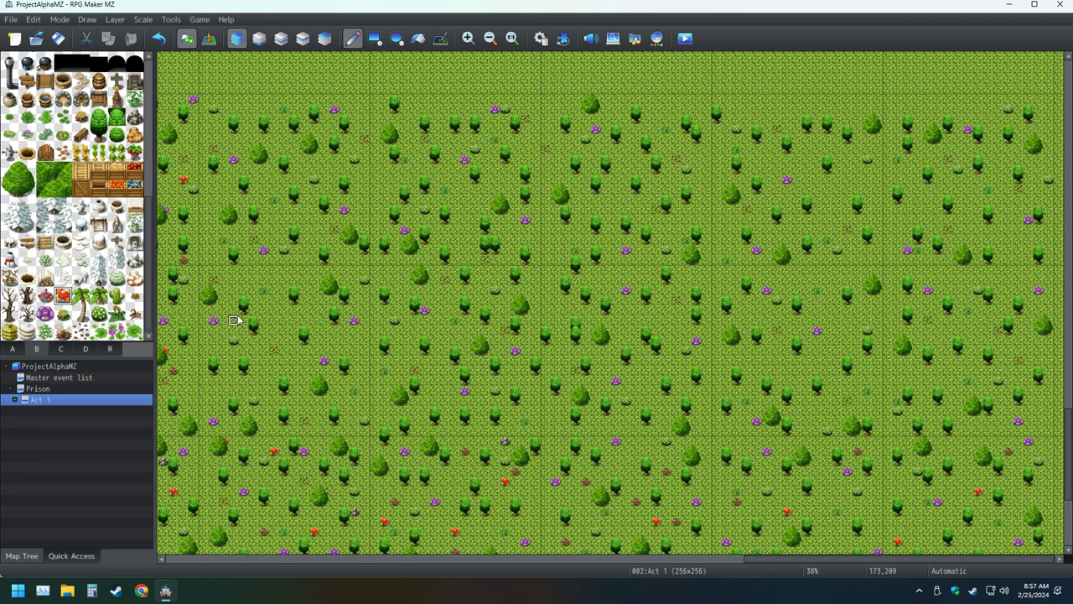
pyautogui.click(234, 390)
pyautogui.click(285, 279)
pyautogui.click(353, 400)
pyautogui.click(265, 181)
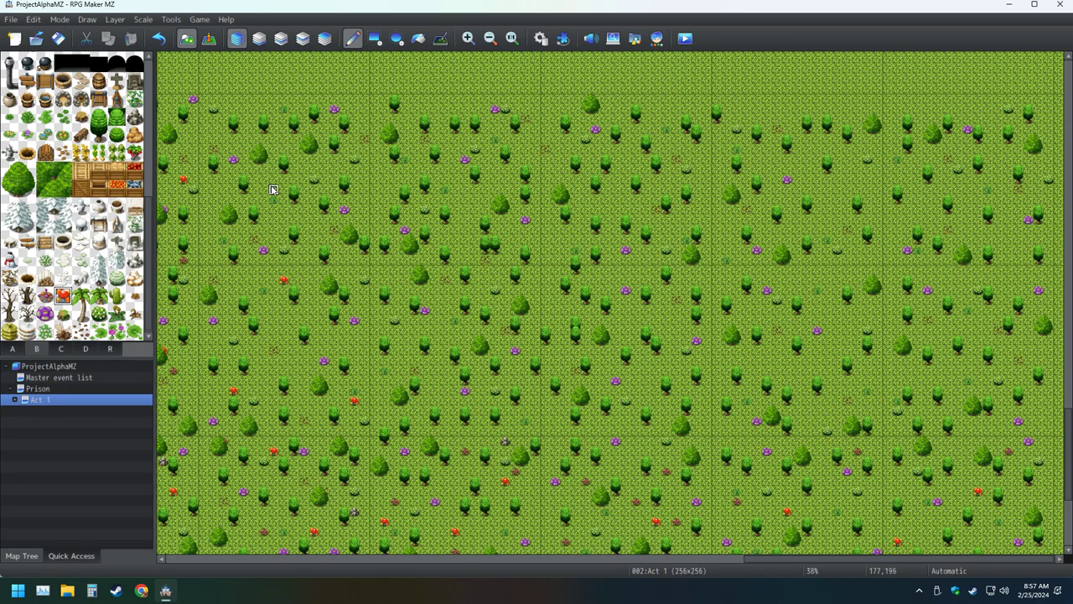
pyautogui.click(354, 209)
pyautogui.click(204, 232)
# - Scatter eight red flowers between the trees in both squares of the second grass column
pyautogui.click(403, 352)
pyautogui.click(536, 420)
pyautogui.click(444, 300)
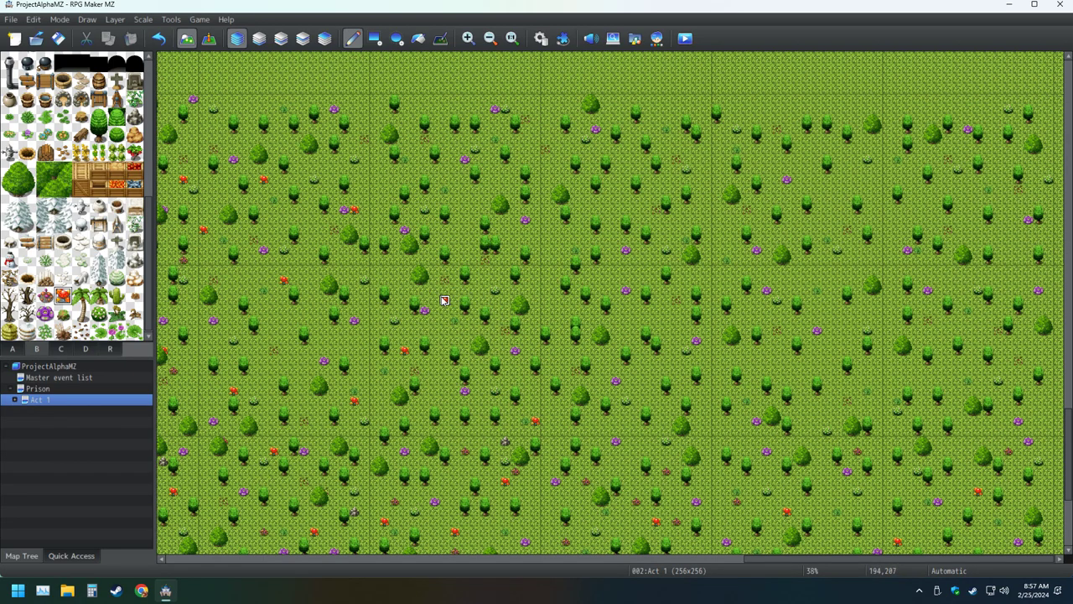
pyautogui.click(425, 410)
pyautogui.click(444, 100)
pyautogui.click(513, 240)
pyautogui.click(386, 181)
pyautogui.click(525, 149)
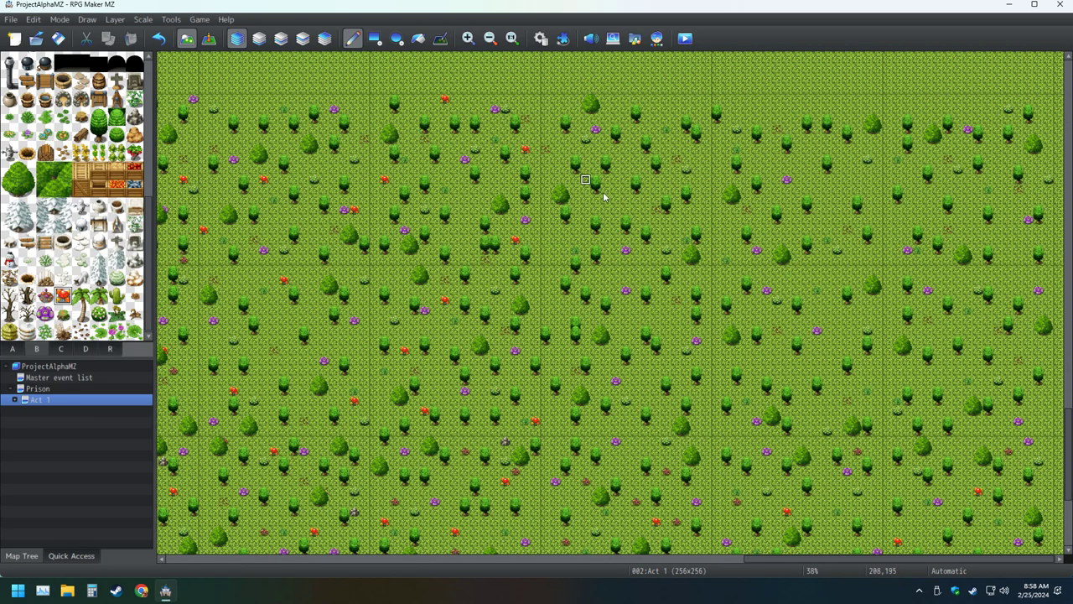
# - Scatter red flowers between the trees in both squares of the third grass column
pyautogui.click(552, 159)
pyautogui.click(656, 223)
pyautogui.click(677, 121)
pyautogui.click(566, 309)
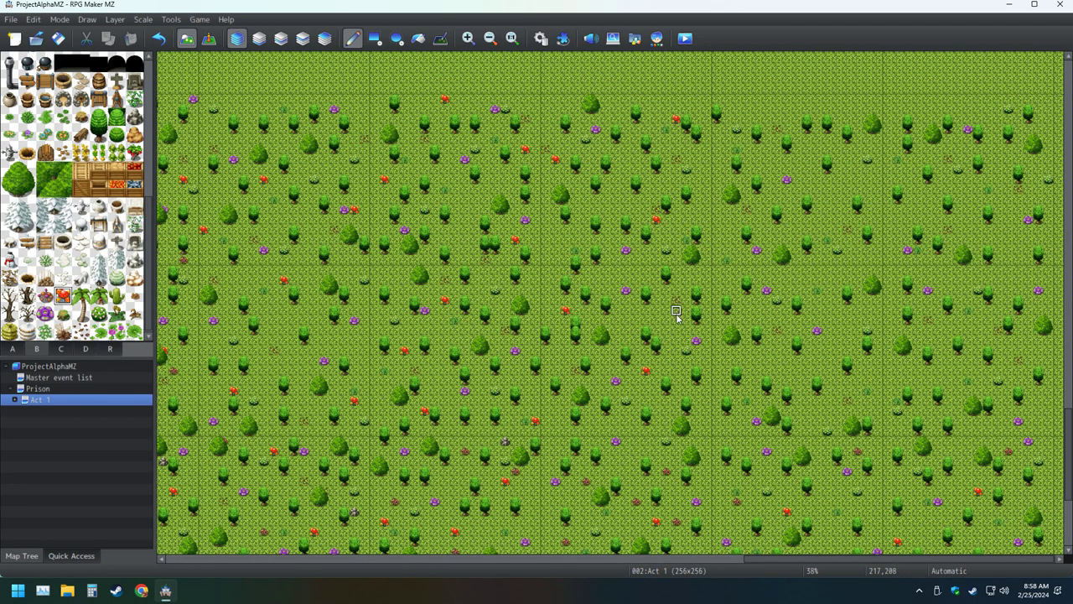
pyautogui.click(687, 291)
pyautogui.click(556, 432)
# - Scatter eight red flowers between the trees in both squares of the fourth grass column
pyautogui.click(856, 322)
pyautogui.click(766, 370)
pyautogui.click(786, 291)
pyautogui.click(857, 413)
pyautogui.click(786, 111)
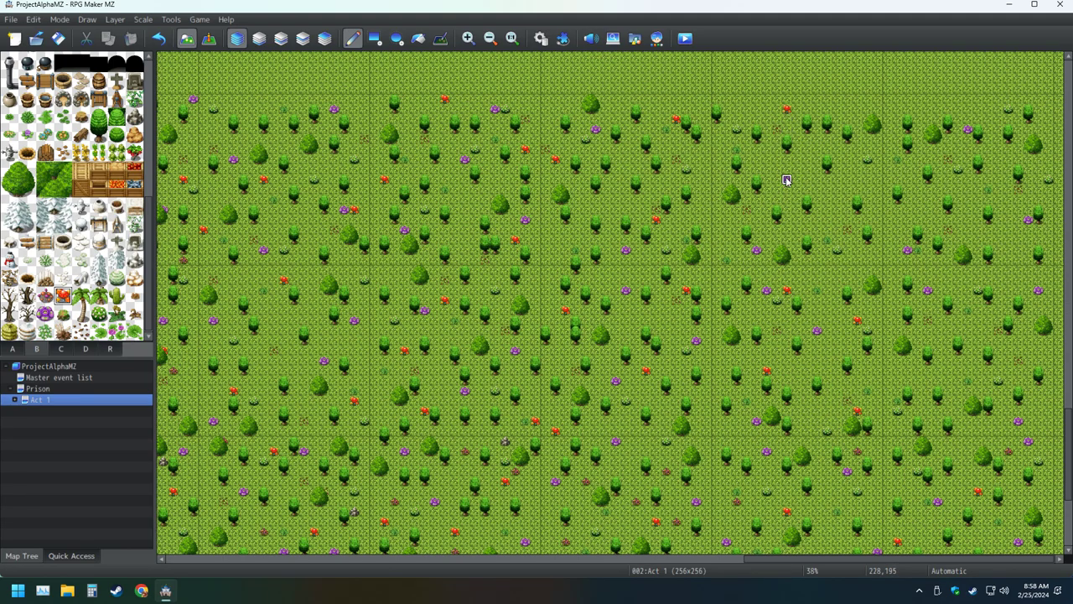
pyautogui.click(856, 180)
pyautogui.click(776, 189)
pyautogui.click(867, 250)
# - Scatter red flowers over both squares of the easternmost grass column and save the project
pyautogui.click(1039, 140)
pyautogui.click(926, 209)
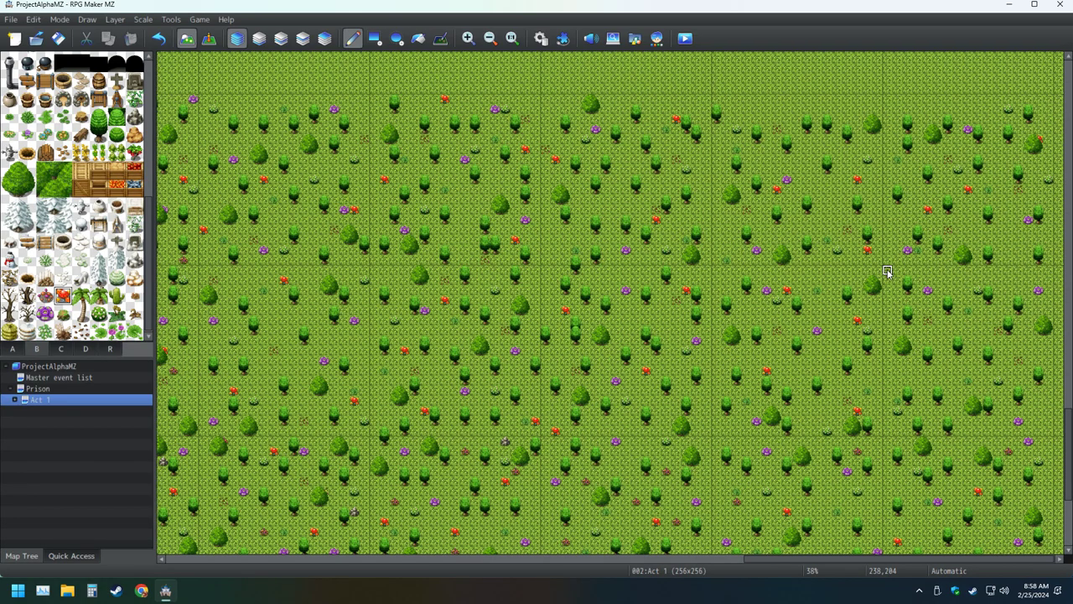
pyautogui.click(1039, 140)
pyautogui.click(957, 249)
pyautogui.click(898, 221)
pyautogui.click(959, 187)
pyautogui.click(1049, 352)
pyautogui.click(918, 372)
pyautogui.click(58, 38)
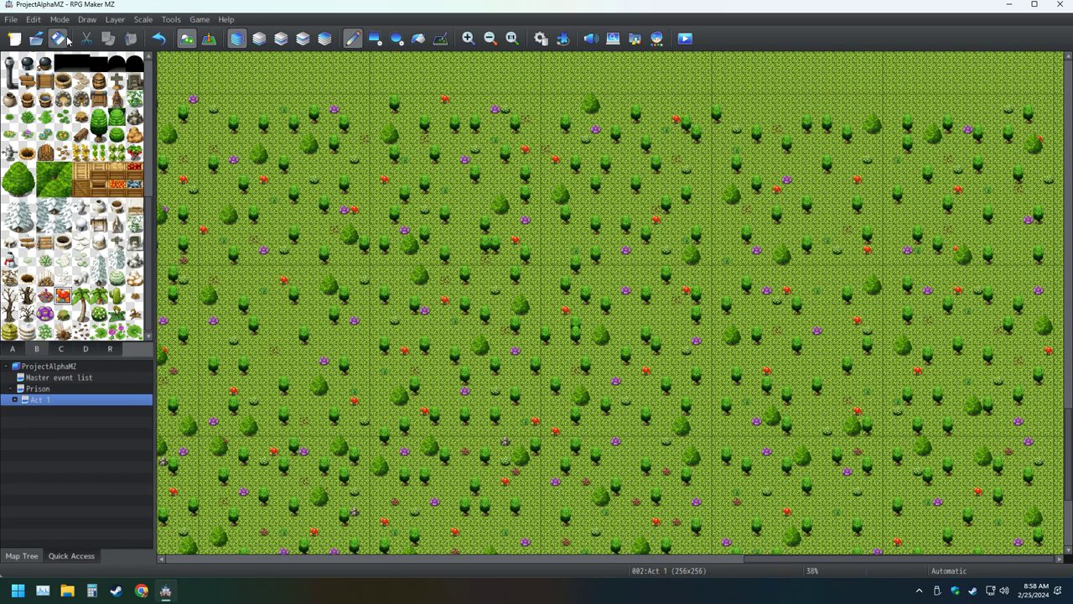
# - Scatter dark red plants between the trees across all the visible grass columns, then save the project and reopen the Act 1 map
pyautogui.click(43, 298)
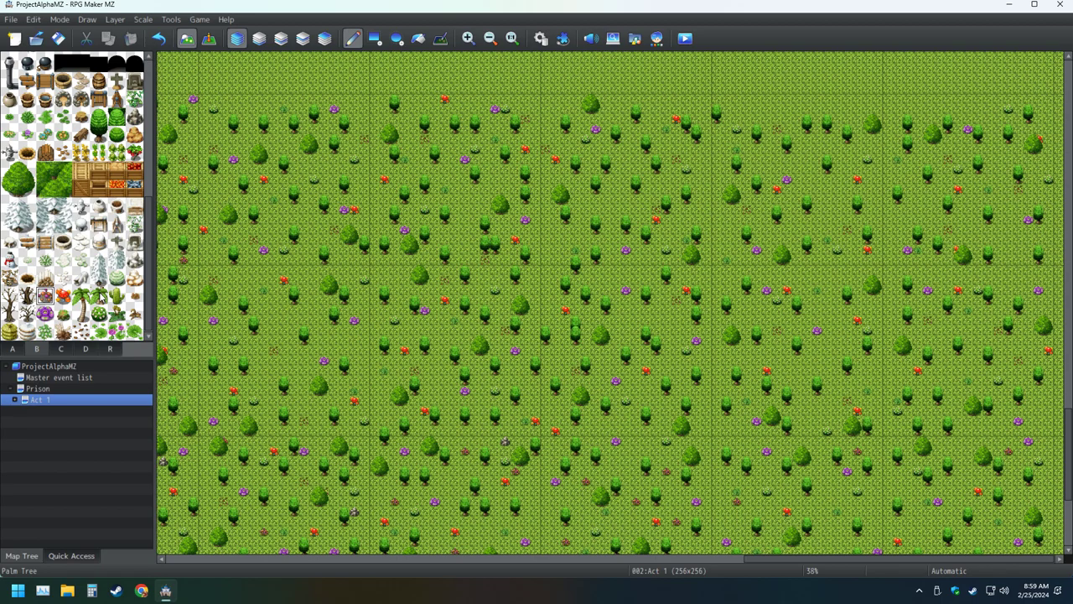
pyautogui.scroll(-3, 473, 382)
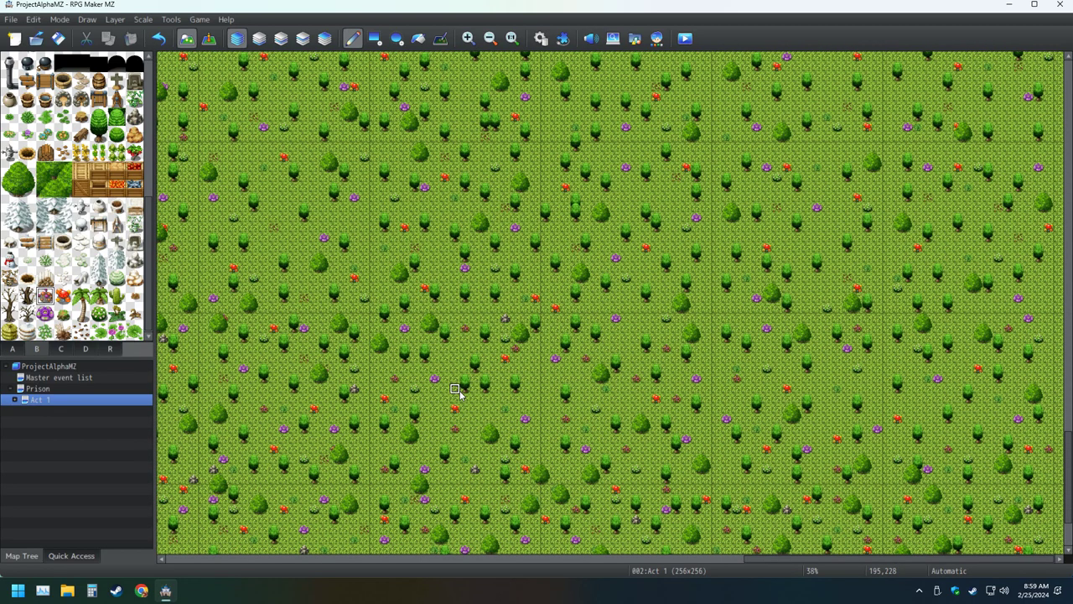
pyautogui.scroll(3, 458, 391)
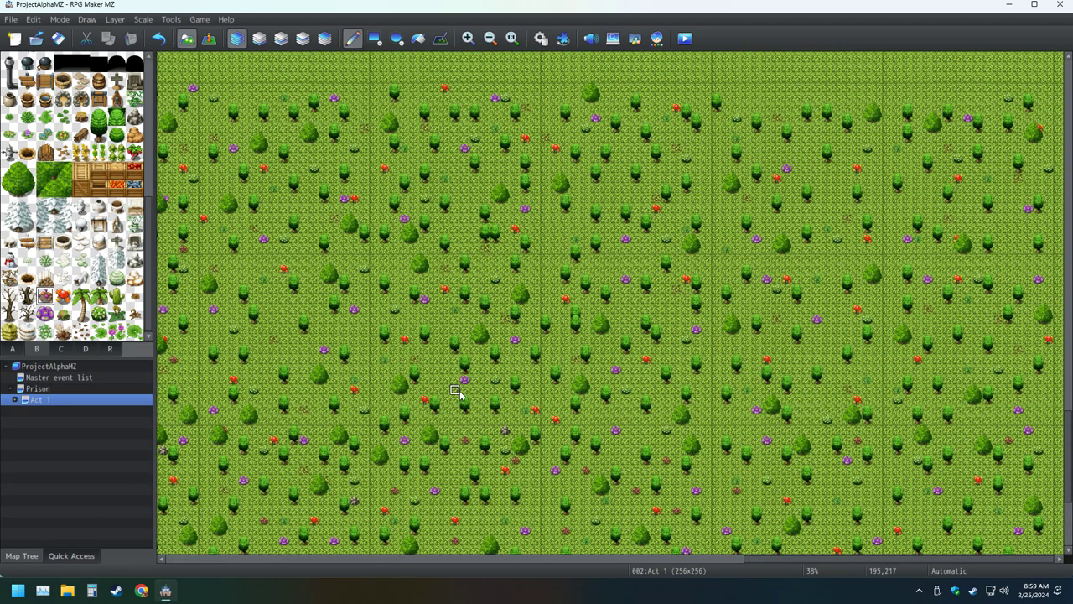
pyautogui.scroll(1, 458, 391)
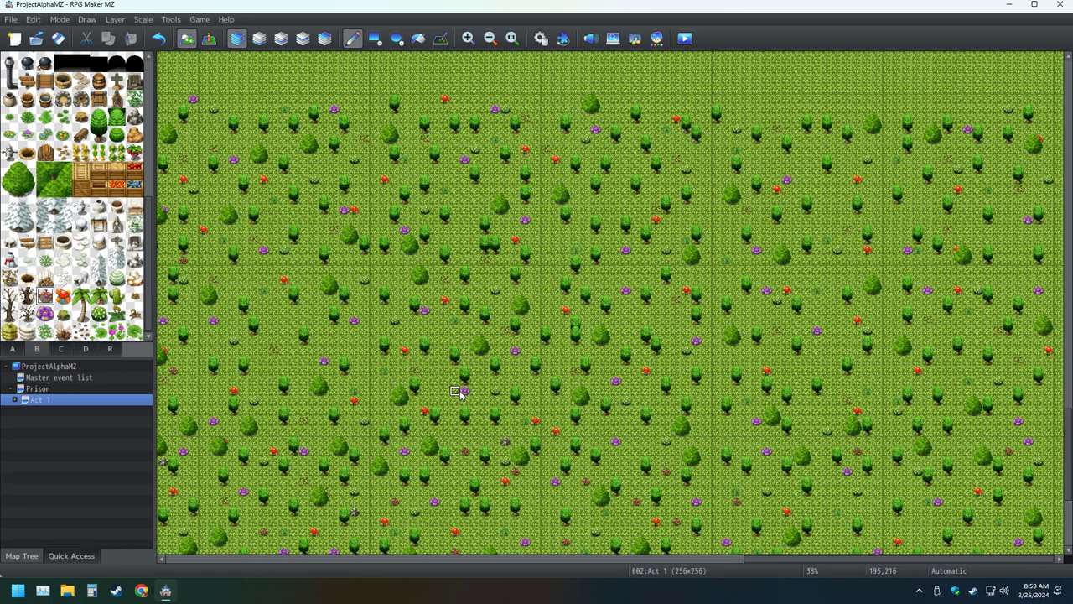
pyautogui.scroll(-1, 459, 391)
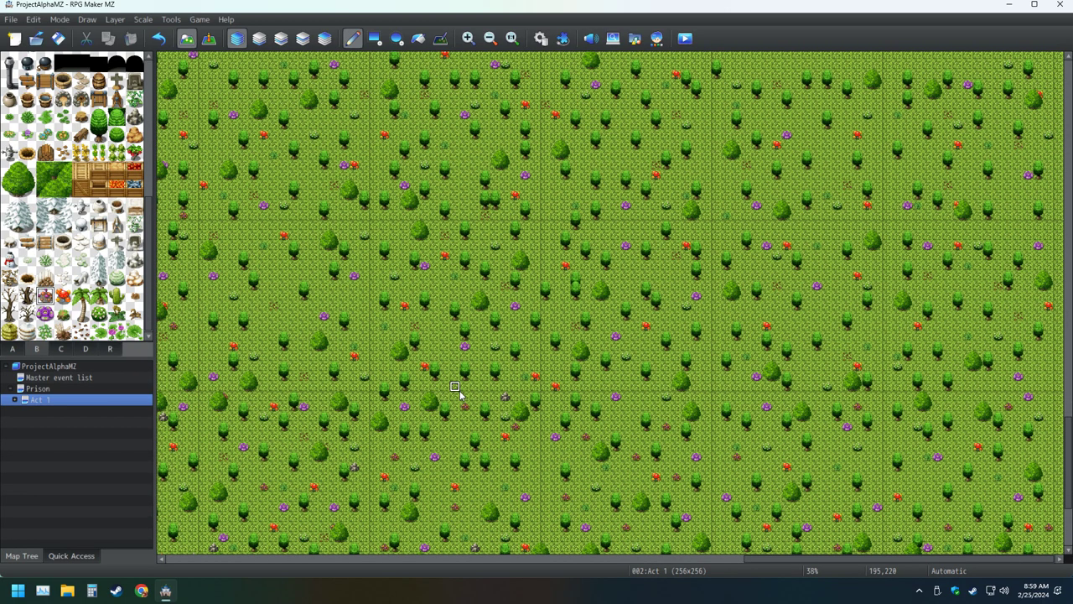
pyautogui.scroll(2, 459, 392)
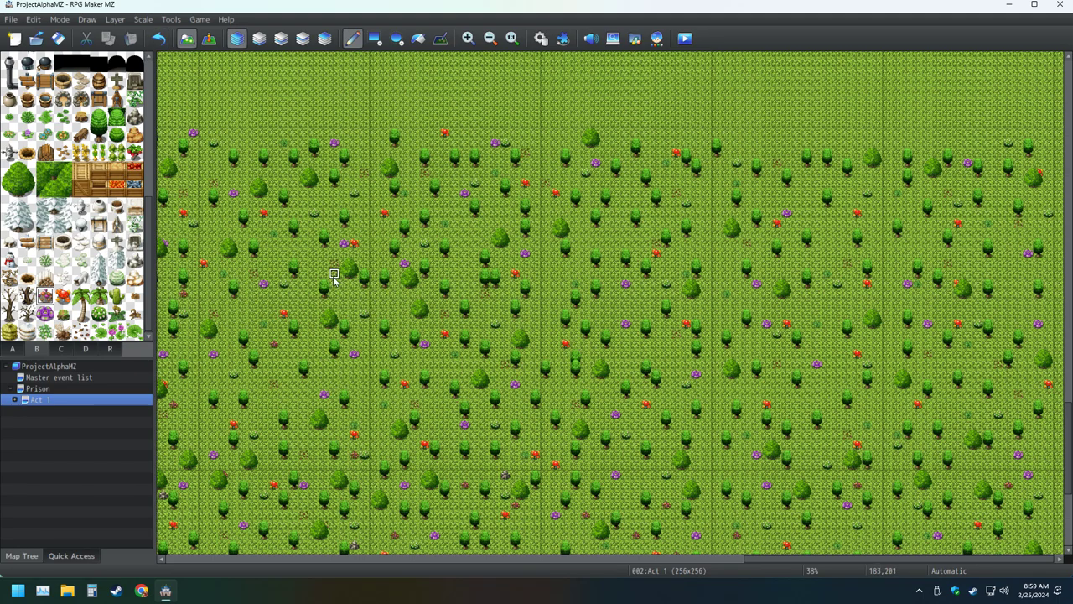
pyautogui.scroll(-1, 369, 340)
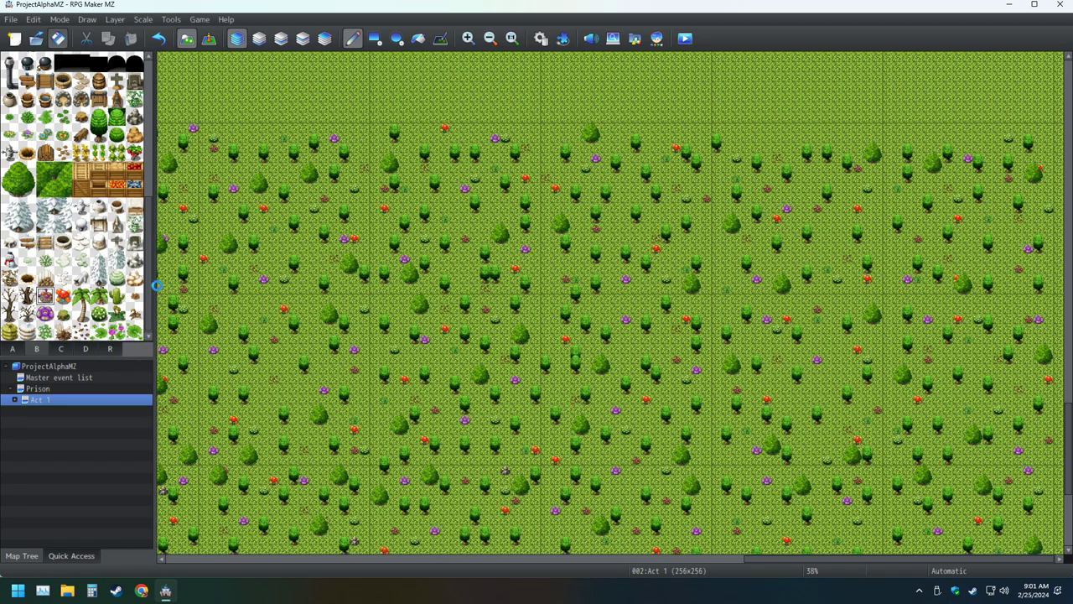
pyautogui.click(38, 388)
pyautogui.click(40, 400)
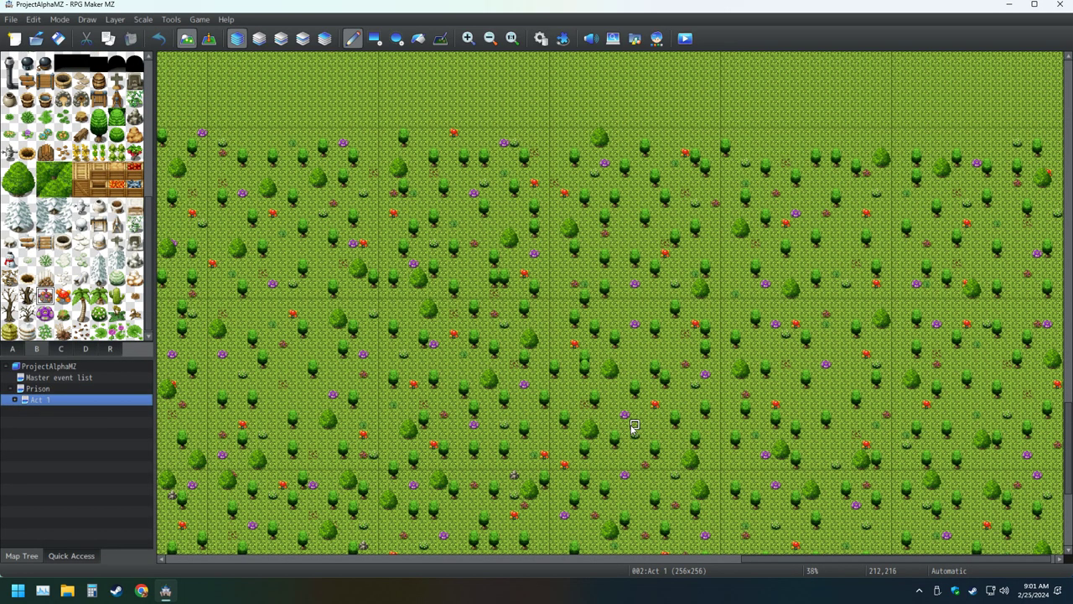
# - Scatter seven small grey boulders between the trees, spread from the westernmost to the easternmost visible grass column
pyautogui.click(134, 118)
pyautogui.click(313, 397)
pyautogui.click(463, 204)
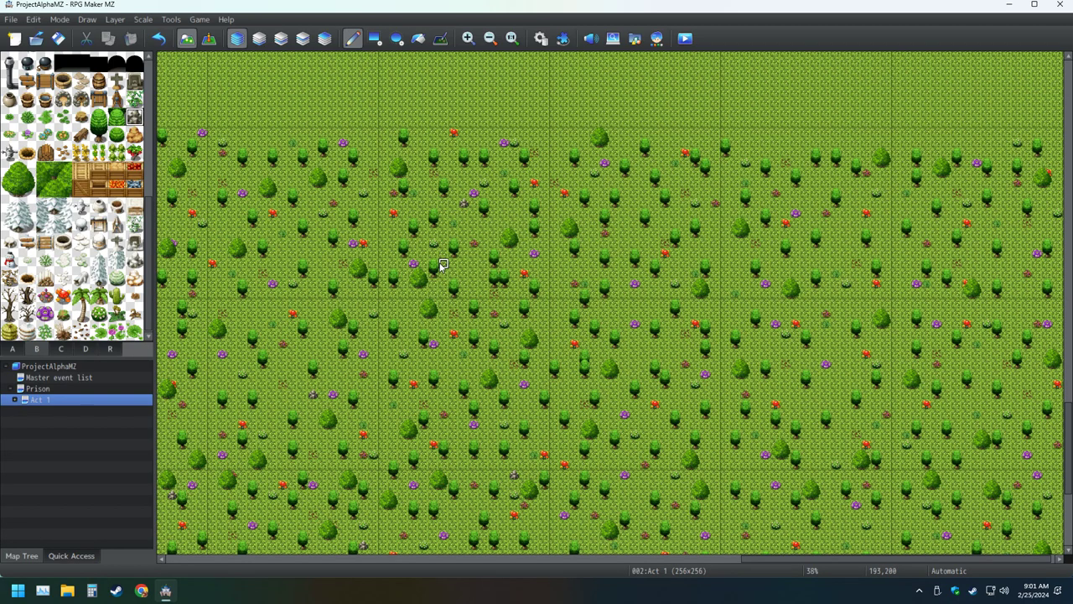
pyautogui.click(232, 173)
pyautogui.click(675, 355)
pyautogui.click(947, 195)
pyautogui.click(1046, 384)
pyautogui.click(836, 445)
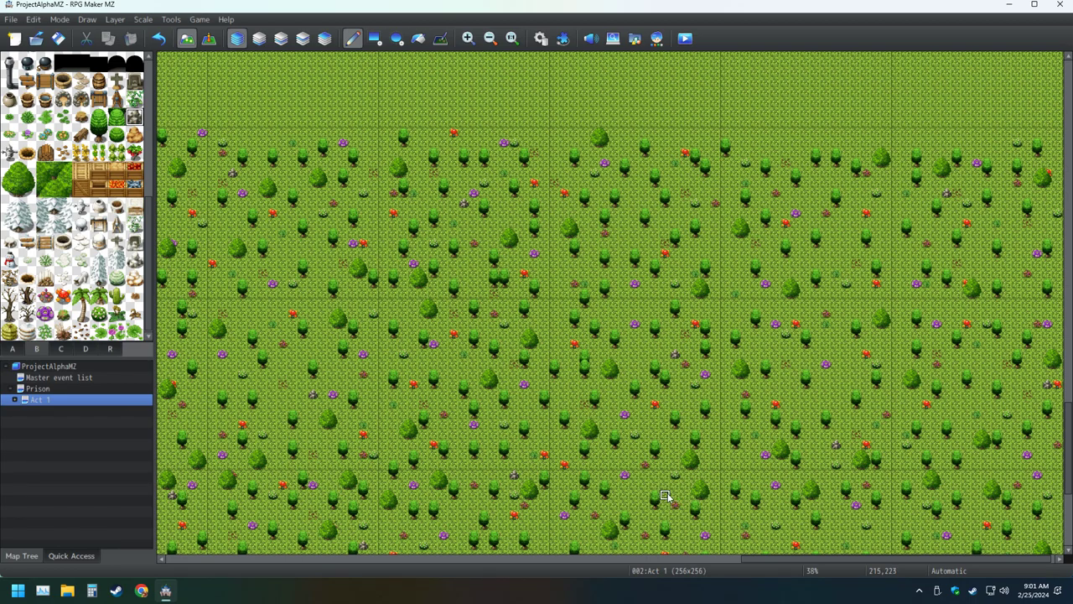
# - Add three more grey boulders between the trees in the middle grass columns, save the project and reopen the Act 1 map
pyautogui.click(645, 222)
pyautogui.click(634, 206)
pyautogui.click(736, 276)
pyautogui.click(515, 465)
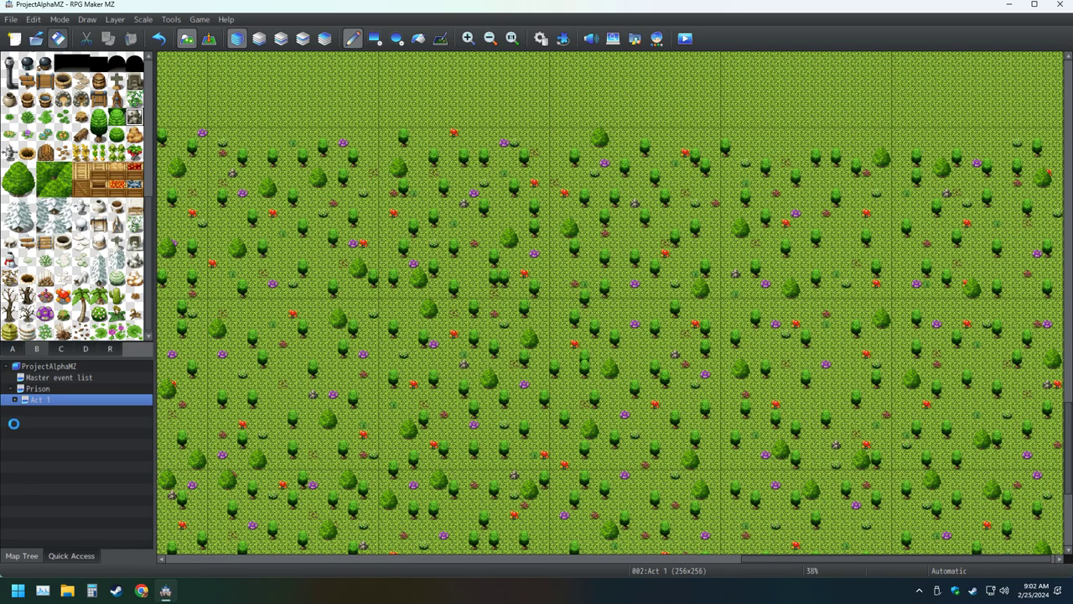
pyautogui.click(44, 390)
pyautogui.click(43, 399)
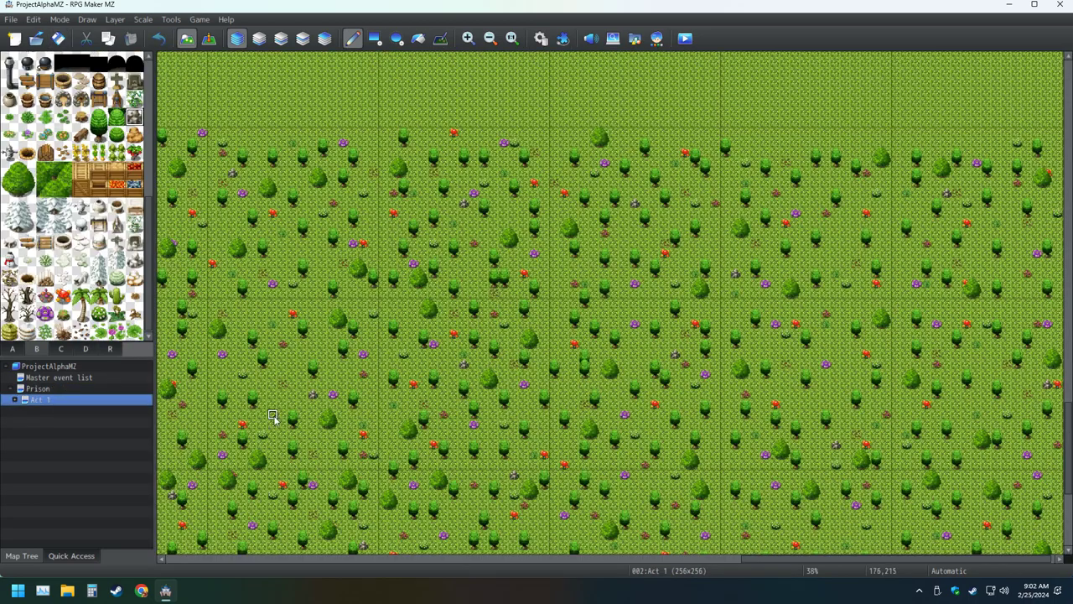